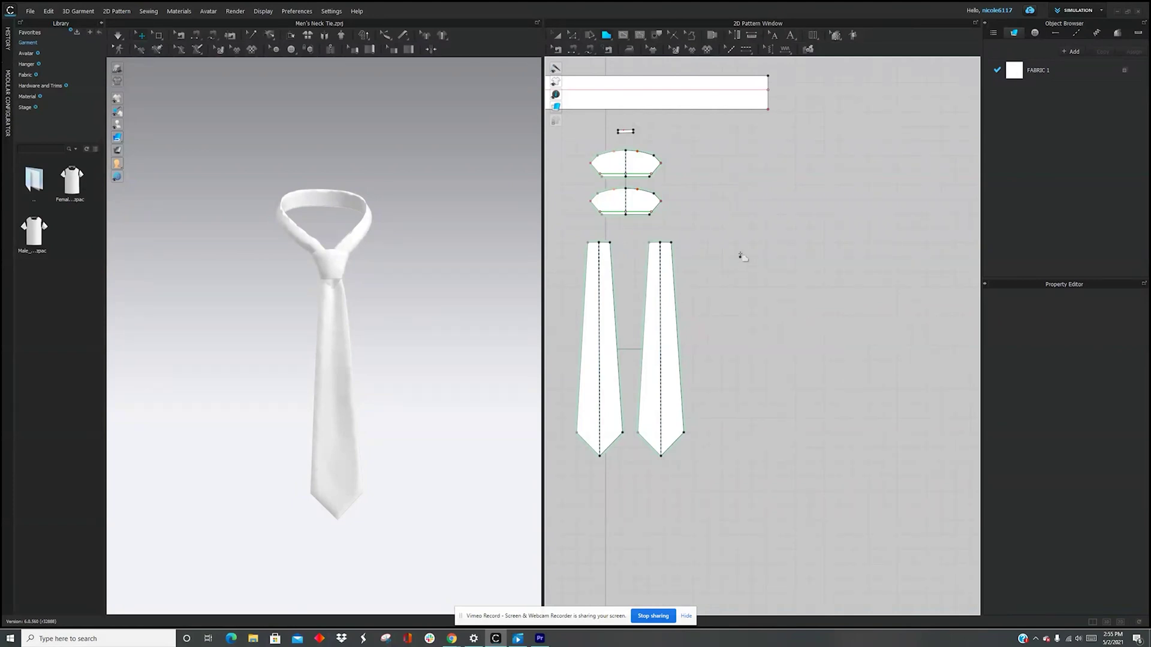
- Draw half of a tie blade as a closed polygon beside the existing blades, about 14.9 in along its straight centre edge
{"action": "left_click", "coordinate": [744, 243]}
{"action": "left_click", "coordinate": [744, 459]}
{"action": "left_click", "coordinate": [718, 427]}
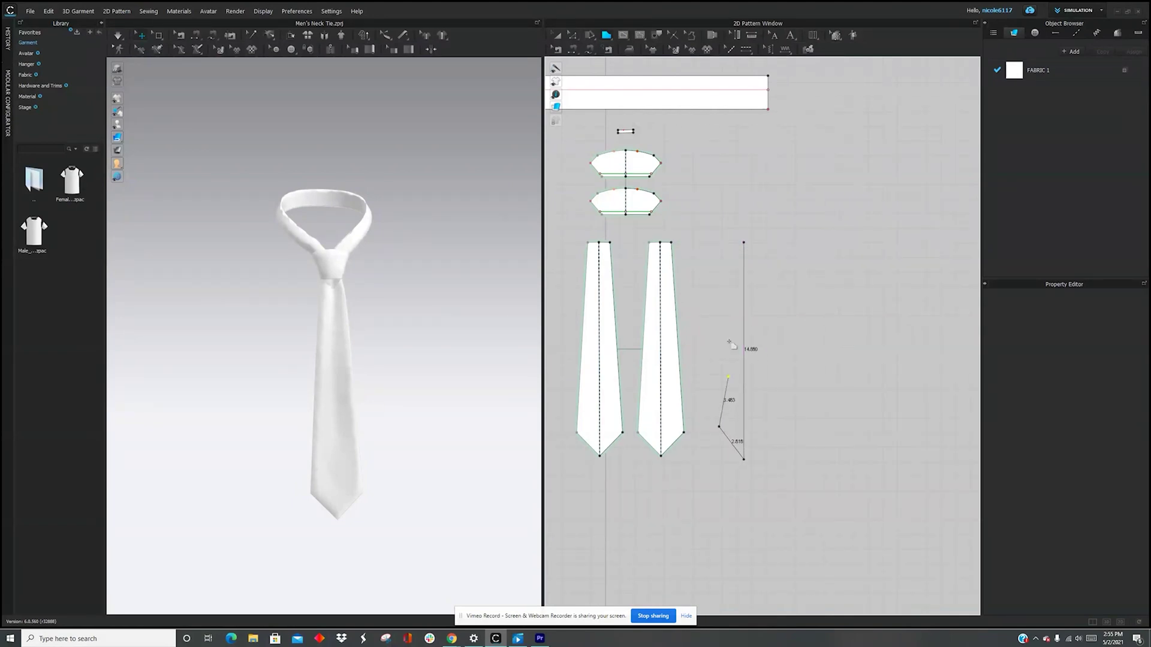
{"action": "left_click", "coordinate": [732, 242]}
{"action": "left_click", "coordinate": [744, 243]}
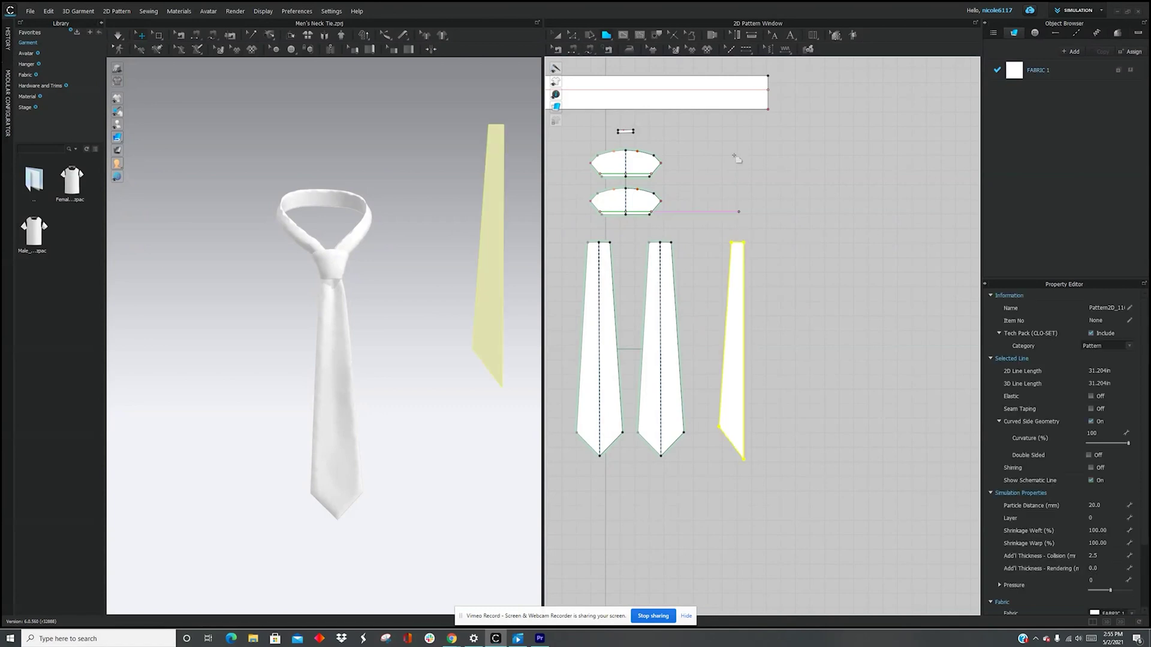
- Unfold the half blade along its straight centre edge with Unfold Symmetric Editing (with Sewing)
{"action": "left_click", "coordinate": [557, 35]}
{"action": "scroll", "coordinate": [608, 72], "scroll_direction": "up", "scroll_amount": 3}
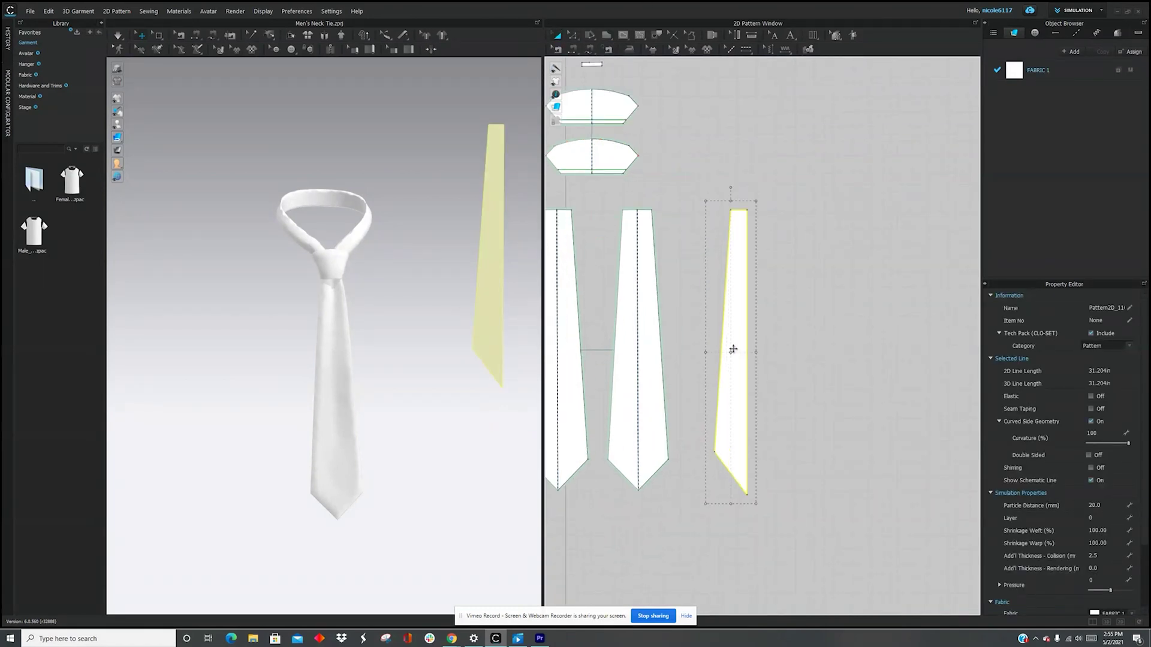
{"action": "left_click", "coordinate": [777, 371]}
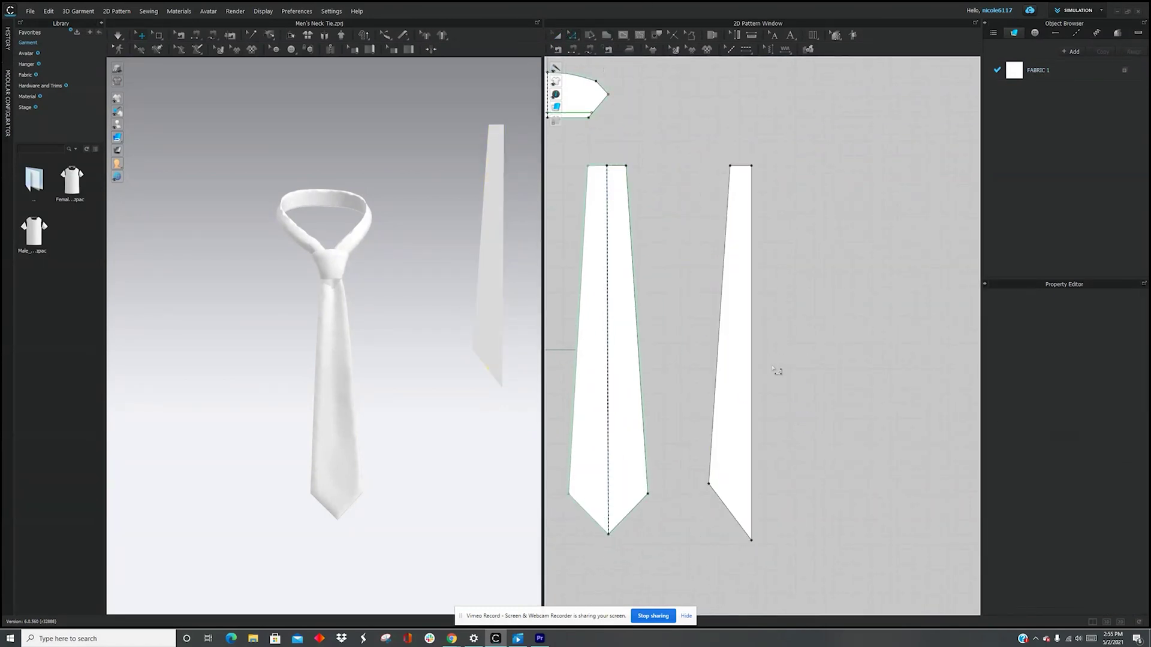
{"action": "right_click", "coordinate": [754, 339]}
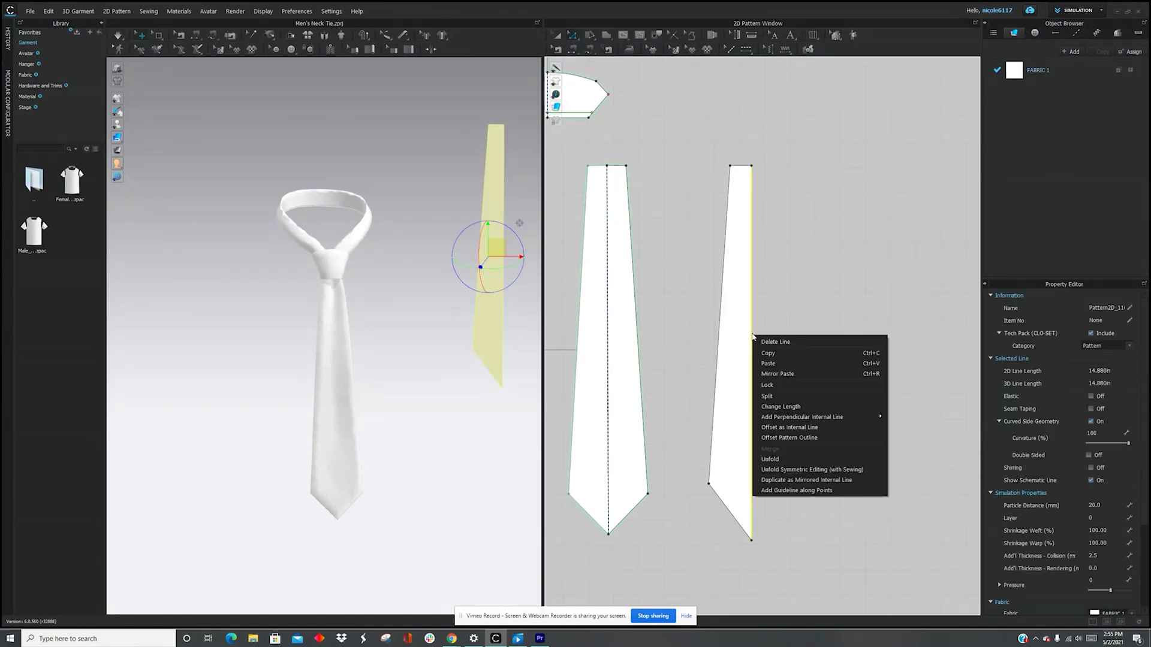
{"action": "left_click", "coordinate": [806, 470]}
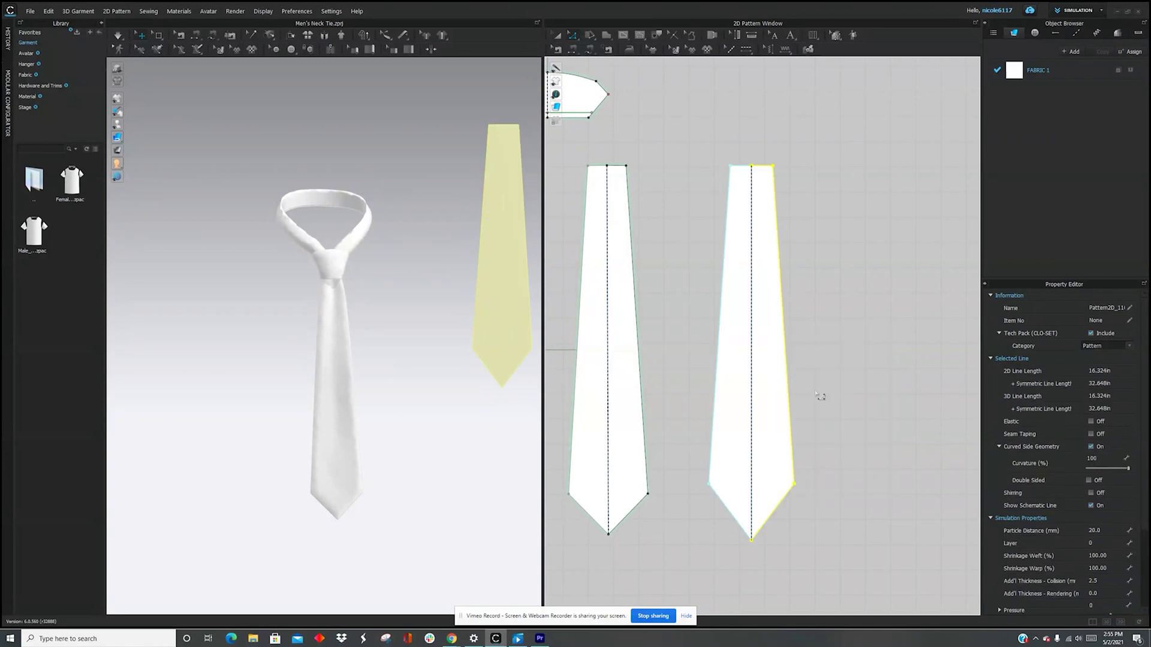
{"action": "left_click", "coordinate": [817, 395]}
- Position the new tie blade to the left of the assembled tie in the 3D view
{"action": "scroll", "coordinate": [827, 360], "scroll_direction": "down", "scroll_amount": 5}
{"action": "left_click", "coordinate": [493, 260]}
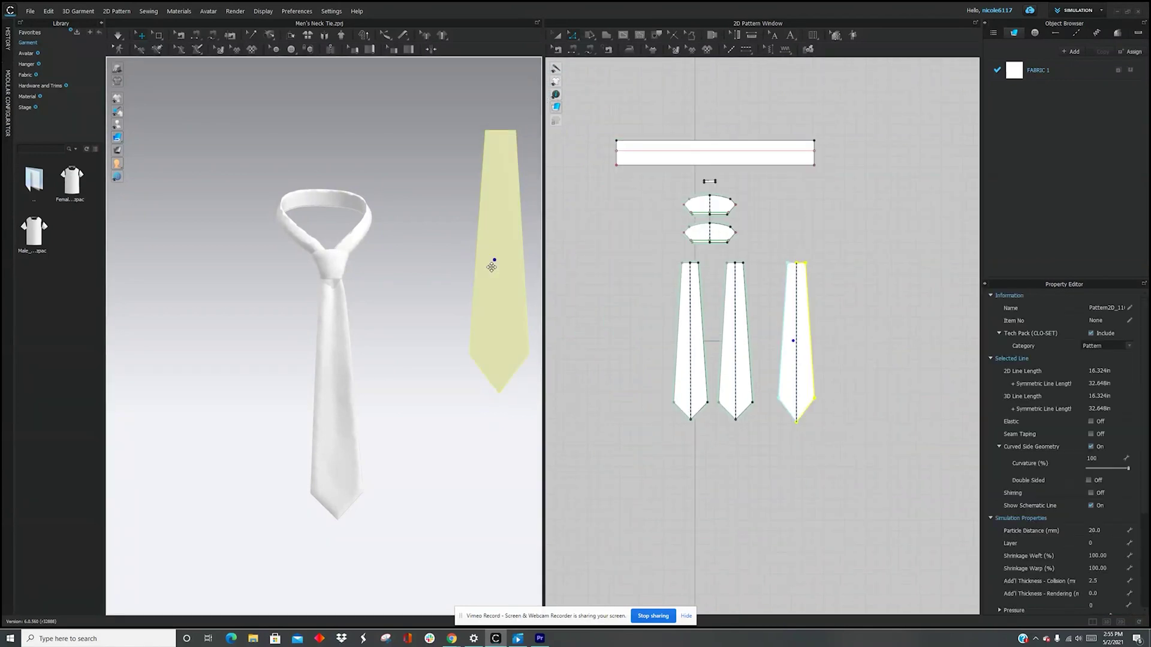
{"action": "left_click_drag", "start_coordinate": [493, 259], "coordinate": [437, 344]}
{"action": "scroll", "coordinate": [806, 252], "scroll_direction": "up", "scroll_amount": 6}
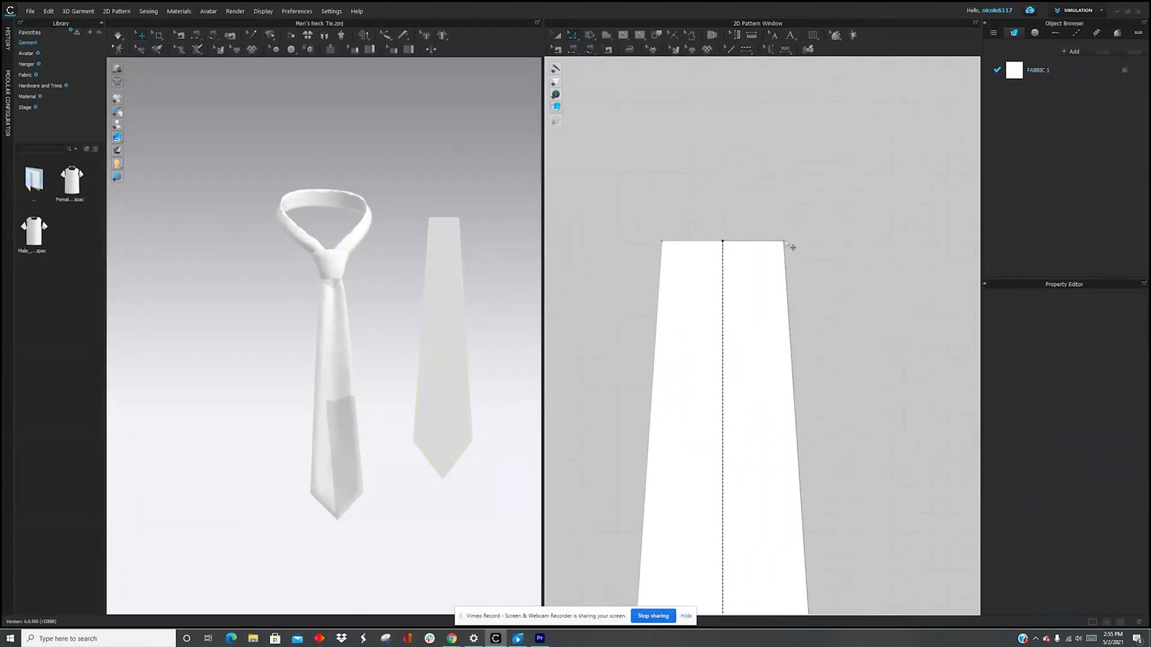
{"action": "left_click", "coordinate": [786, 243]}
{"action": "scroll", "coordinate": [788, 243], "scroll_direction": "down", "scroll_amount": 5}
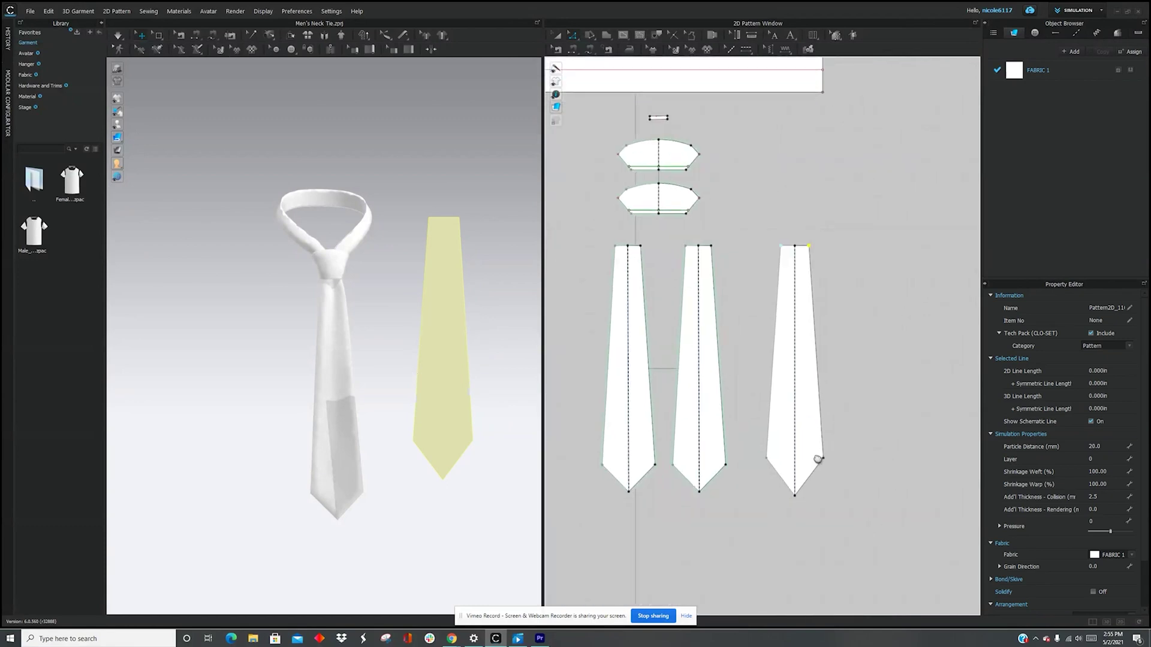
{"action": "middle_click_drag", "start_coordinate": [818, 460], "coordinate": [774, 480]}
{"action": "scroll", "coordinate": [444, 424], "scroll_direction": "up", "scroll_amount": 3}
{"action": "left_click", "coordinate": [483, 419]}
{"action": "left_click_drag", "start_coordinate": [493, 408], "coordinate": [188, 470]}
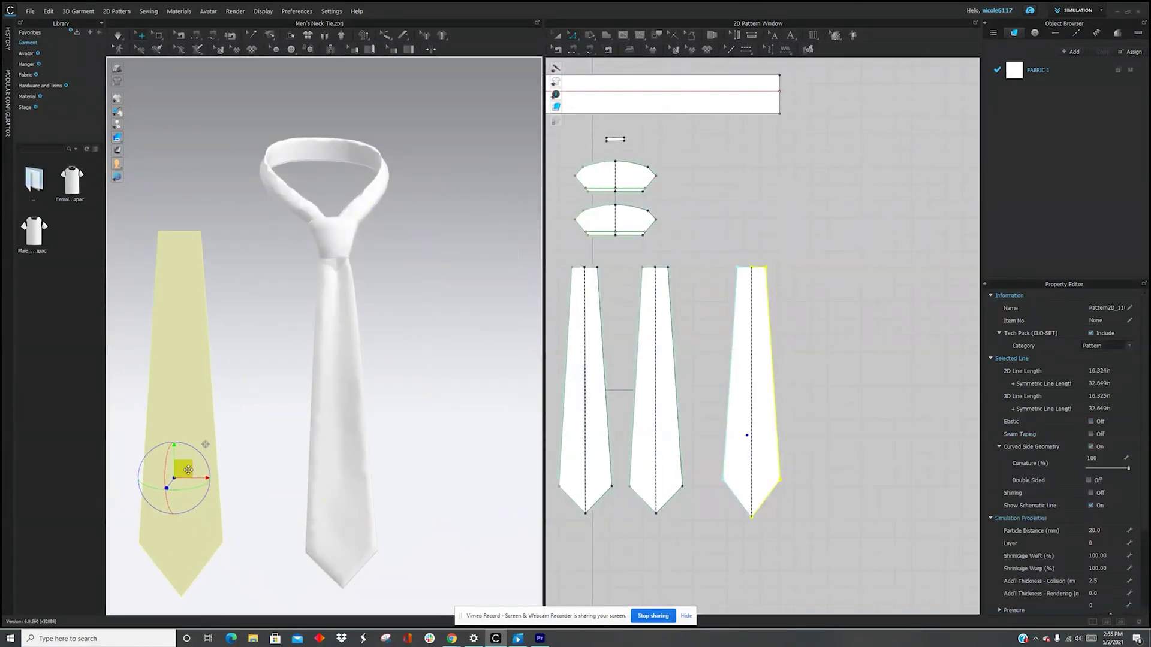
- Draw a rectangular neckband strip about 18.2 in long beside the original neckband pattern
{"action": "scroll", "coordinate": [757, 304], "scroll_direction": "down", "scroll_amount": 2}
{"action": "scroll", "coordinate": [674, 358], "scroll_direction": "up", "scroll_amount": 5}
{"action": "scroll", "coordinate": [619, 326], "scroll_direction": "down", "scroll_amount": 2}
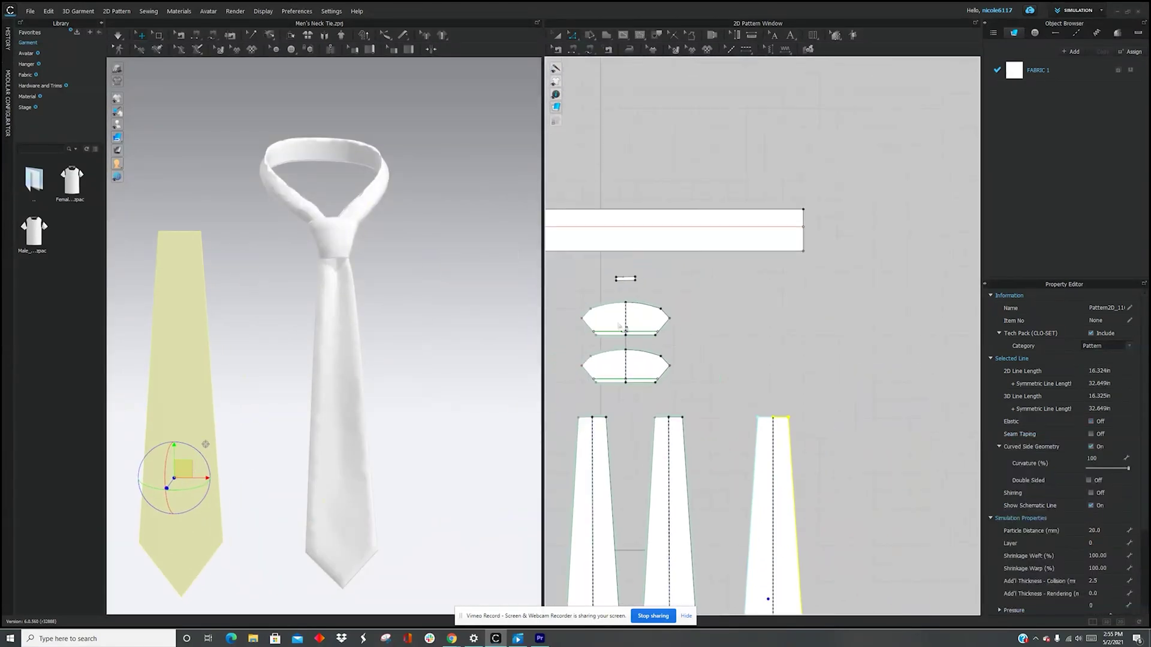
{"action": "scroll", "coordinate": [744, 290], "scroll_direction": "down", "scroll_amount": 2}
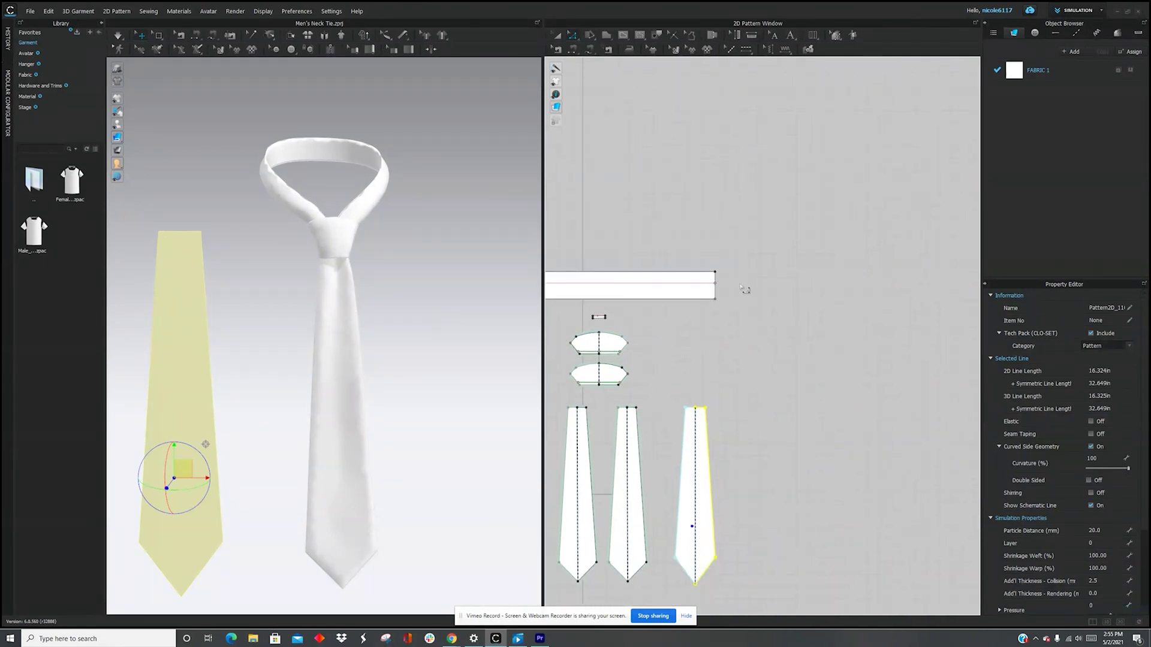
{"action": "left_click", "coordinate": [606, 35]}
{"action": "left_click_drag", "start_coordinate": [722, 266], "coordinate": [944, 307]}
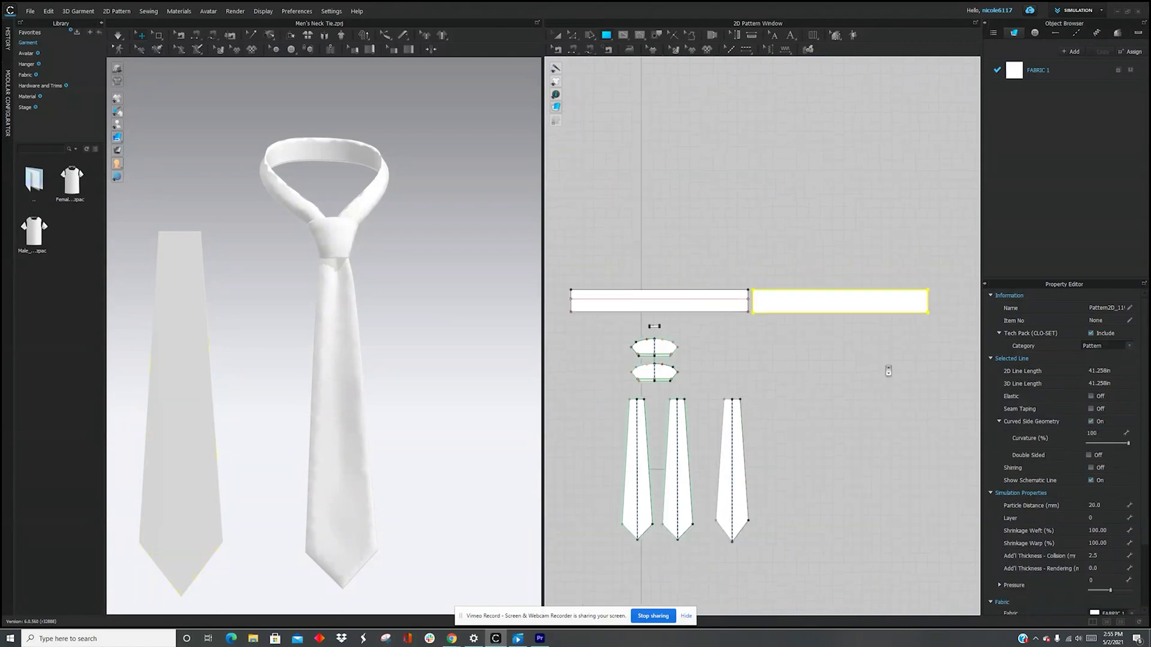
- Arrange the new strip and blade in the 2D pattern layout so the strip sits roughly centred above the blade
{"action": "scroll", "coordinate": [888, 370], "scroll_direction": "down", "scroll_amount": 3}
{"action": "scroll", "coordinate": [853, 354], "scroll_direction": "up", "scroll_amount": 3}
{"action": "middle_click_drag", "start_coordinate": [923, 332], "coordinate": [896, 251]}
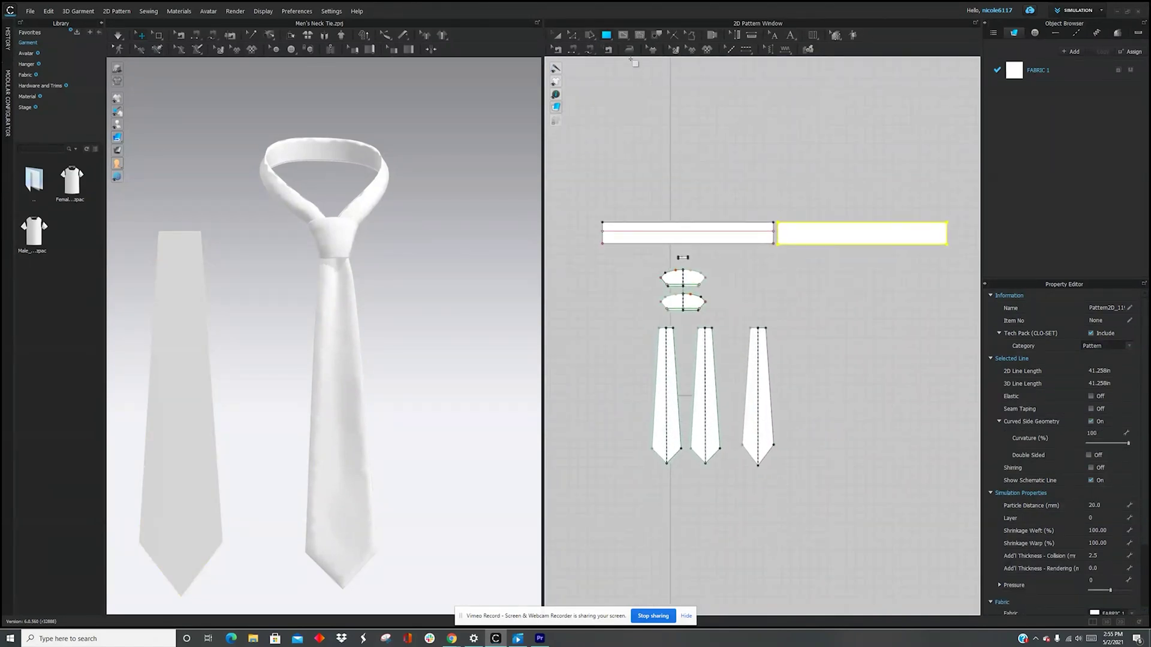
{"action": "left_click", "coordinate": [552, 37]}
{"action": "left_click_drag", "start_coordinate": [849, 282], "coordinate": [848, 311]}
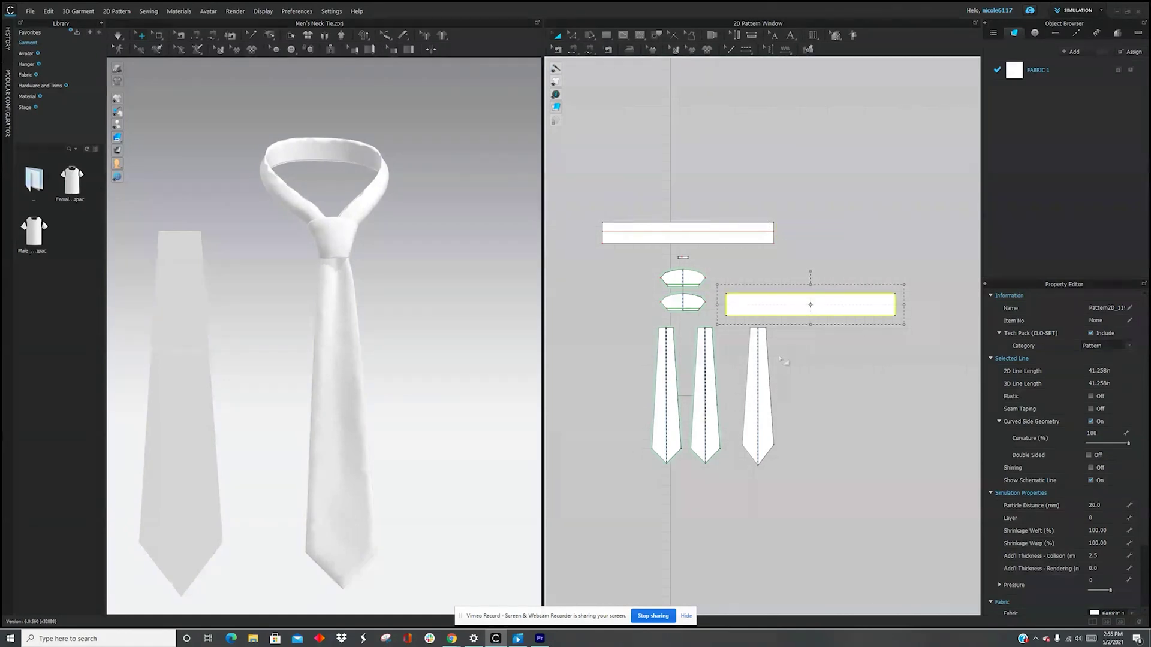
{"action": "left_click", "coordinate": [757, 389]}
{"action": "left_click_drag", "start_coordinate": [757, 390], "coordinate": [826, 390]}
{"action": "scroll", "coordinate": [827, 382], "scroll_direction": "up", "scroll_amount": 2}
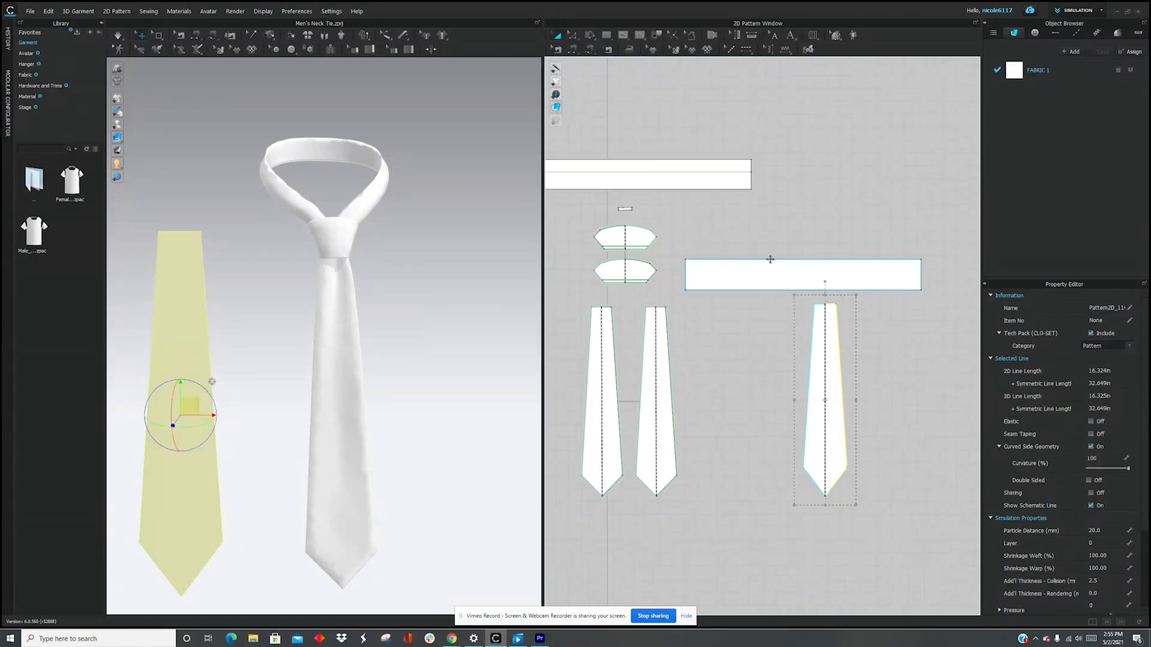
{"action": "left_click", "coordinate": [812, 264]}
{"action": "left_click_drag", "start_coordinate": [804, 267], "coordinate": [816, 268]}
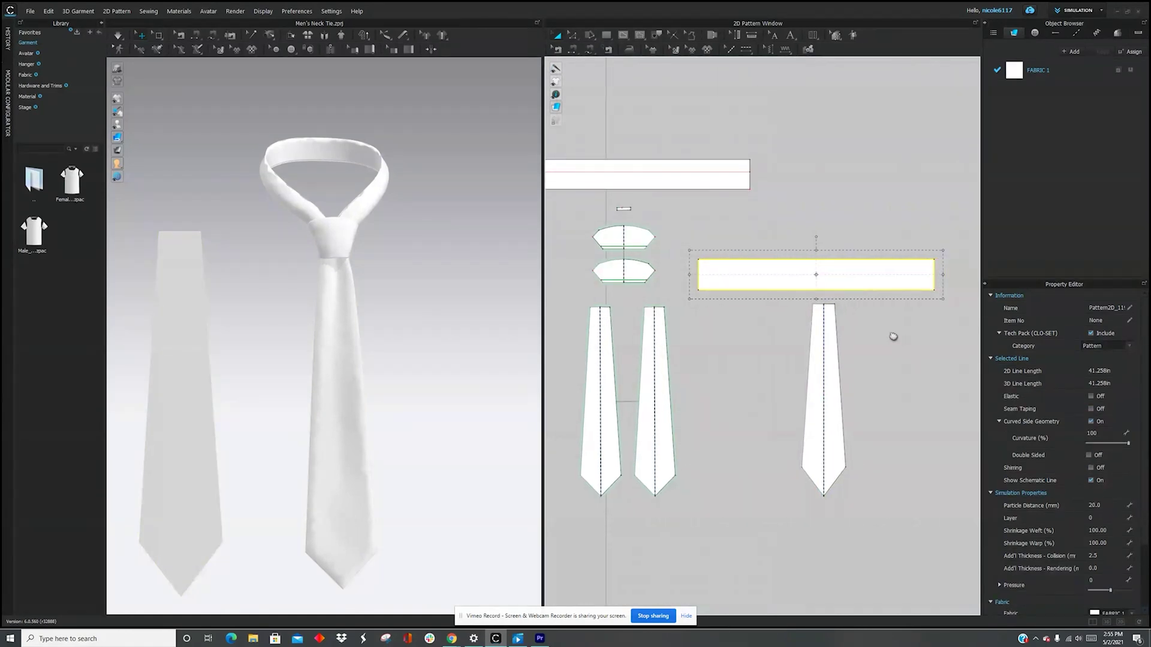
- Draw a lengthwise internal line about 18.2 in long from end to end of the new strip, like the original neckband's
{"action": "middle_click_drag", "start_coordinate": [894, 336], "coordinate": [854, 327]}
{"action": "scroll", "coordinate": [853, 327], "scroll_direction": "up", "scroll_amount": 2}
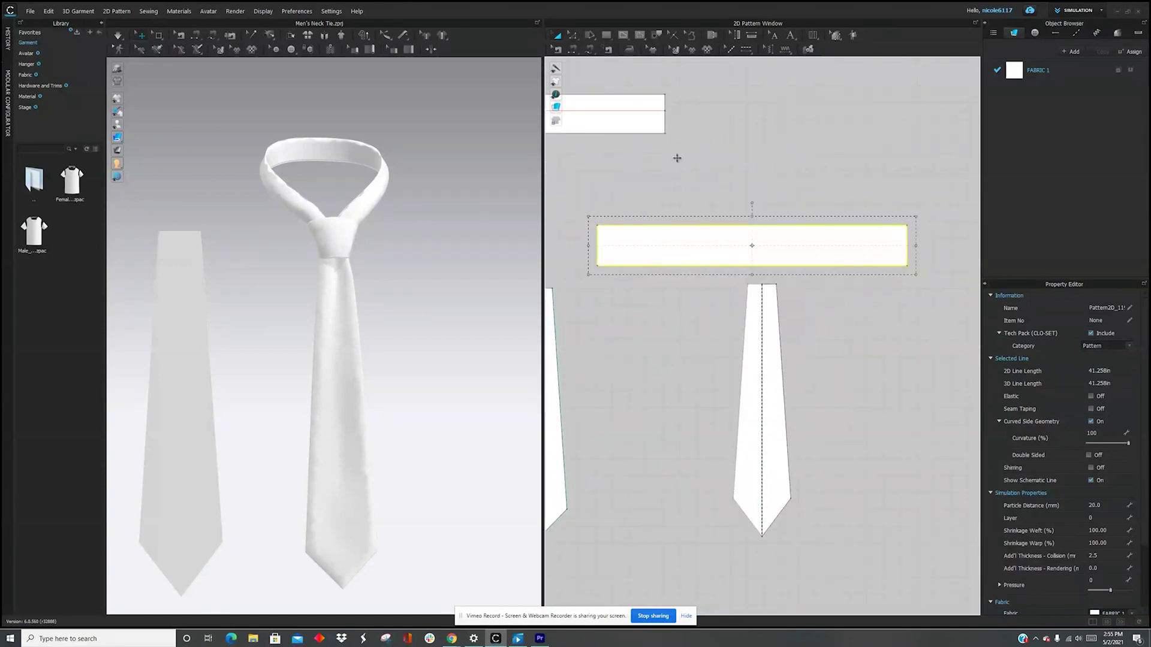
{"action": "left_click", "coordinate": [587, 50]}
{"action": "left_click", "coordinate": [573, 35]}
{"action": "middle_click_drag", "start_coordinate": [621, 105], "coordinate": [710, 148]}
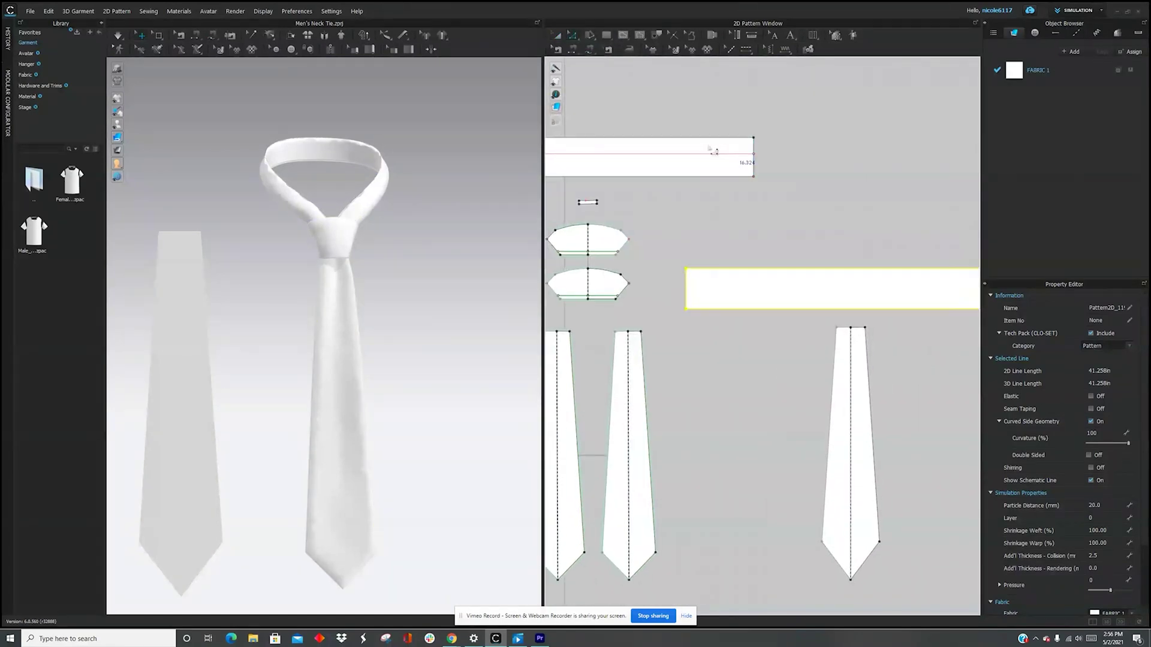
{"action": "left_click", "coordinate": [701, 154]}
{"action": "left_click", "coordinate": [622, 35]}
{"action": "scroll", "coordinate": [737, 261], "scroll_direction": "down", "scroll_amount": 2}
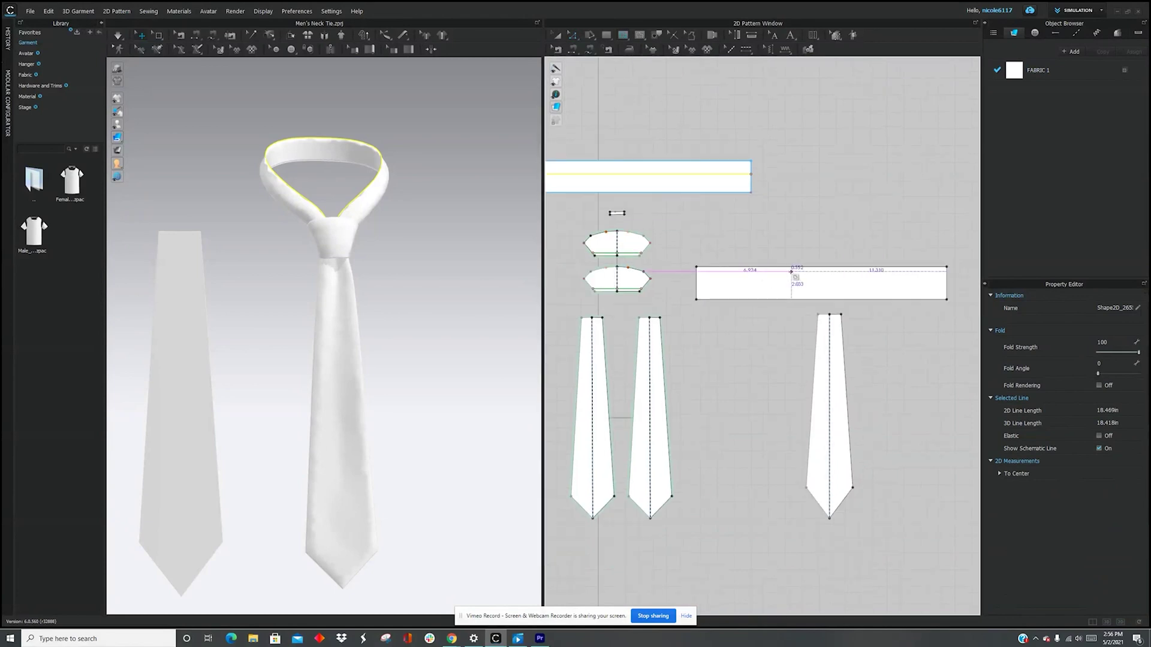
{"action": "middle_click_drag", "start_coordinate": [793, 274], "coordinate": [707, 279]}
{"action": "left_click", "coordinate": [610, 282]}
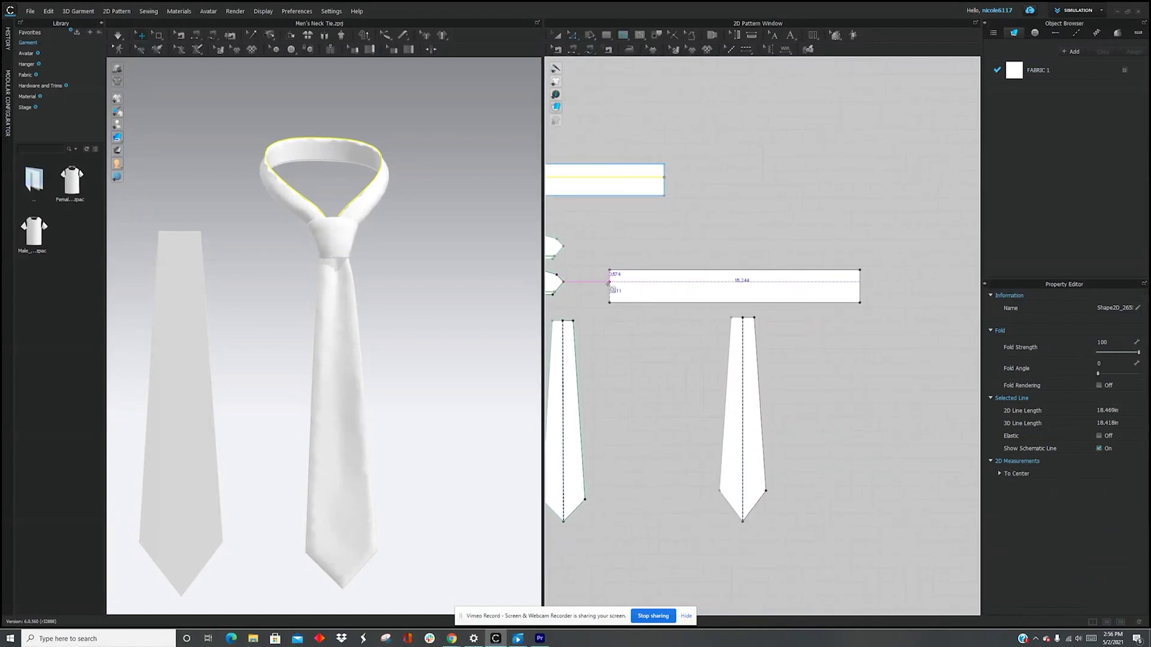
{"action": "left_click", "coordinate": [861, 281]}
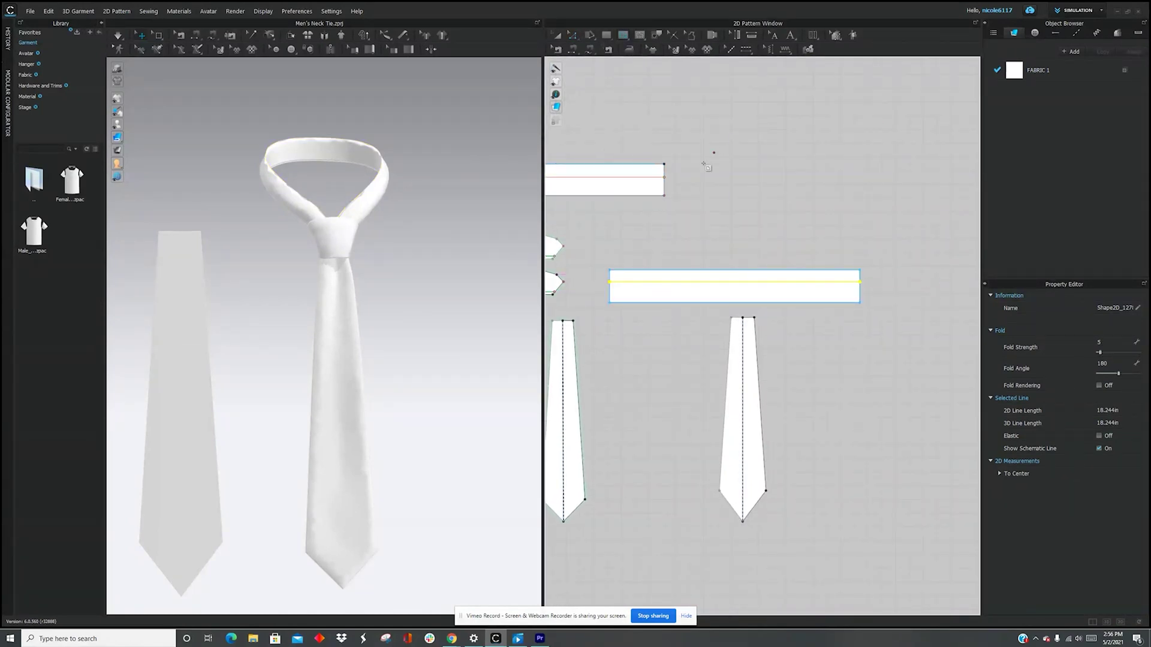
- Examine the fold strength and fold angle of the original neckband's internal line and the new strip's internal line
{"action": "left_click", "coordinate": [567, 37]}
{"action": "middle_click_drag", "start_coordinate": [711, 328], "coordinate": [809, 340]}
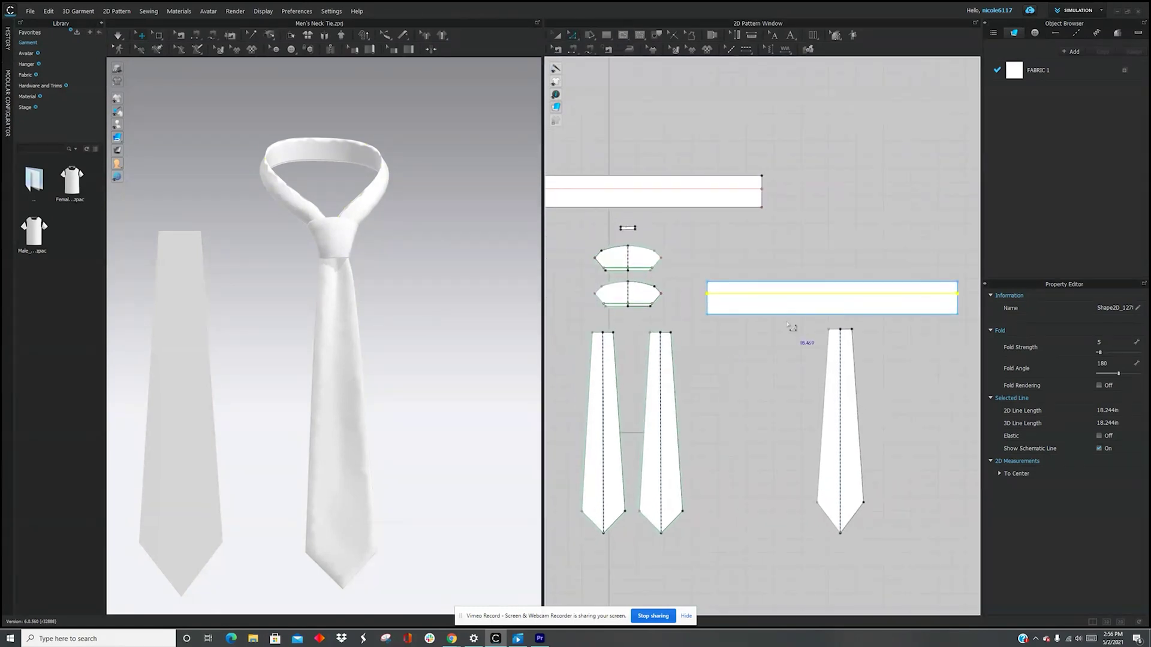
{"action": "left_click", "coordinate": [683, 189]}
{"action": "right_click_drag", "start_coordinate": [715, 210], "coordinate": [769, 255]}
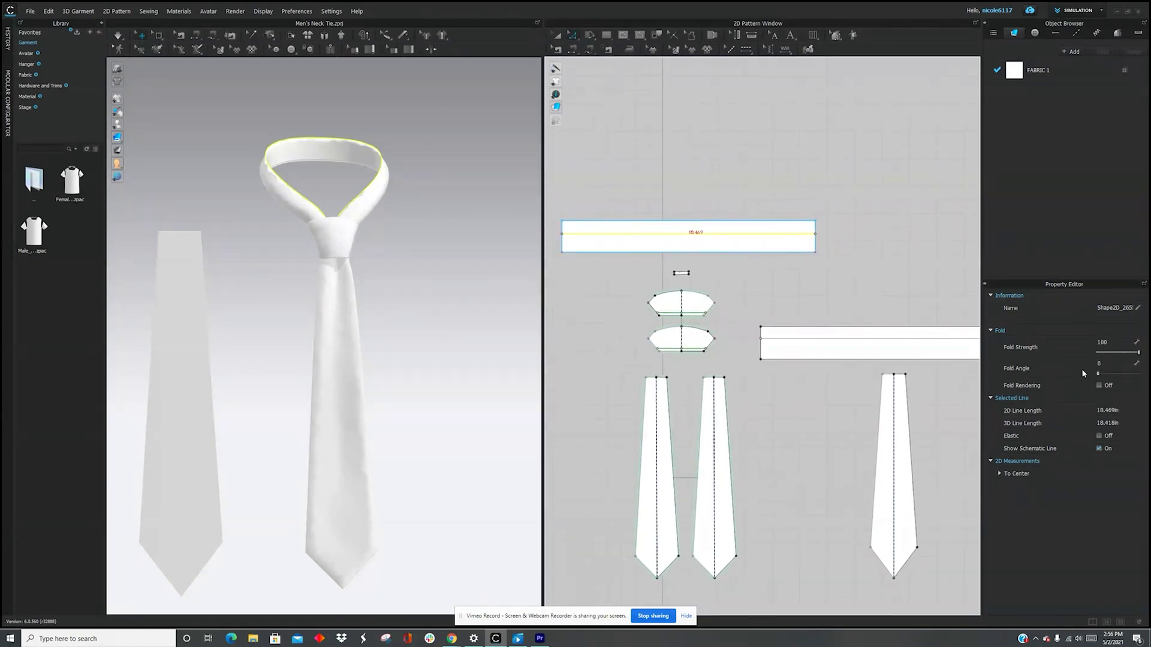
{"action": "middle_click_drag", "start_coordinate": [853, 358], "coordinate": [739, 340]}
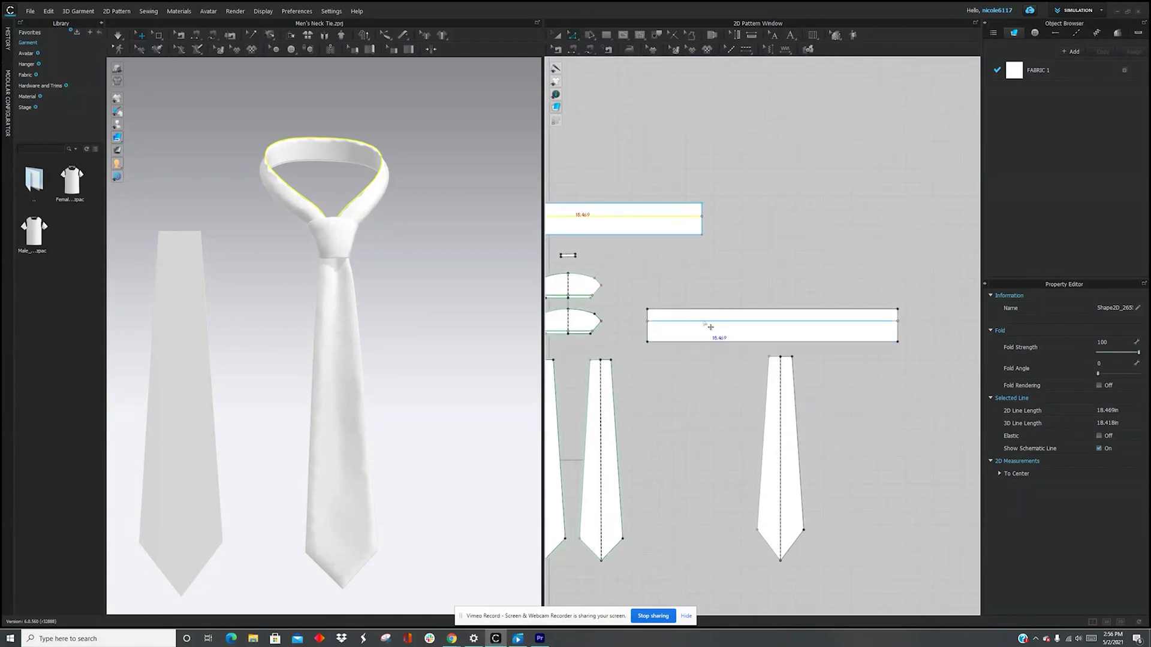
{"action": "left_click", "coordinate": [704, 321]}
- Move the new strip and blade farther from the original patterns to free space beside the knot pieces
{"action": "left_click", "coordinate": [556, 35]}
{"action": "left_click_drag", "start_coordinate": [869, 308], "coordinate": [990, 235]}
{"action": "scroll", "coordinate": [857, 403], "scroll_direction": "down", "scroll_amount": 3}
{"action": "scroll", "coordinate": [838, 400], "scroll_direction": "down", "scroll_amount": 2}
{"action": "left_click_drag", "start_coordinate": [819, 405], "coordinate": [876, 405]}
{"action": "scroll", "coordinate": [737, 358], "scroll_direction": "up", "scroll_amount": 5}
{"action": "scroll", "coordinate": [683, 324], "scroll_direction": "up", "scroll_amount": 3}
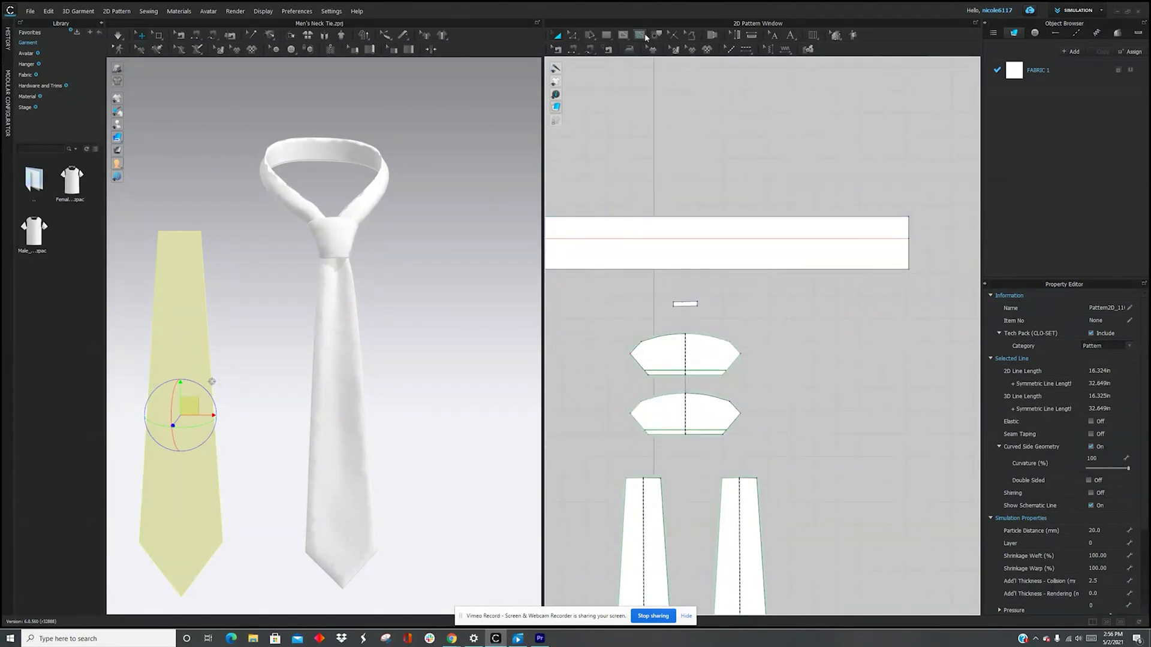
{"action": "left_click", "coordinate": [607, 35]}
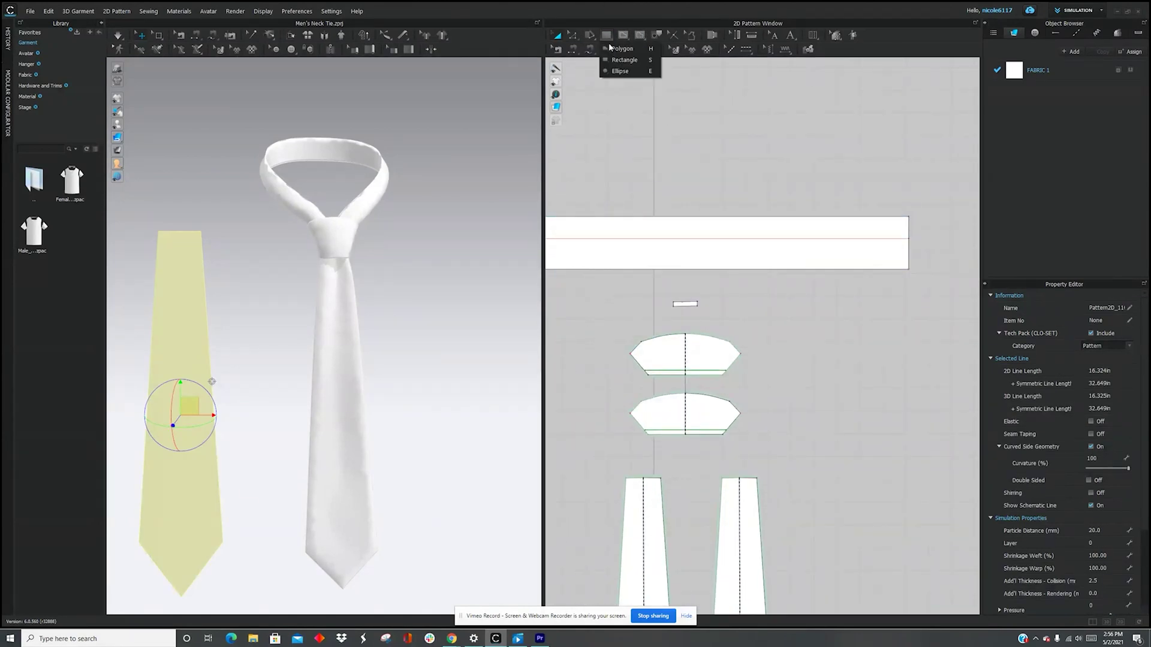
{"action": "left_click", "coordinate": [626, 70]}
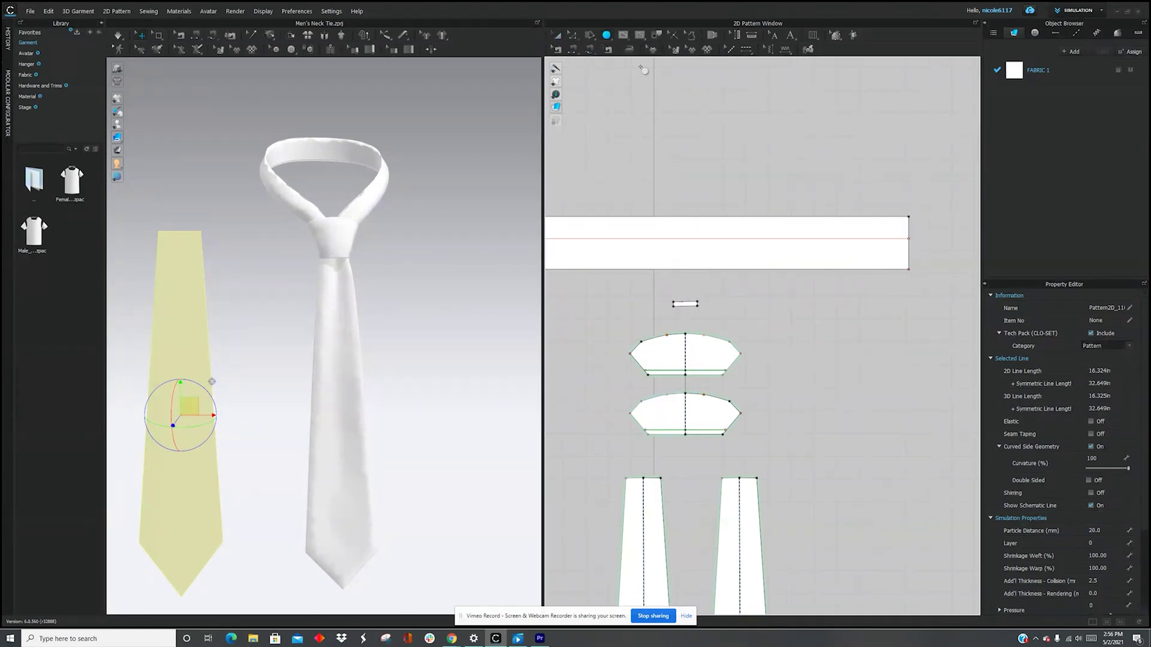
{"action": "left_click", "coordinate": [600, 38]}
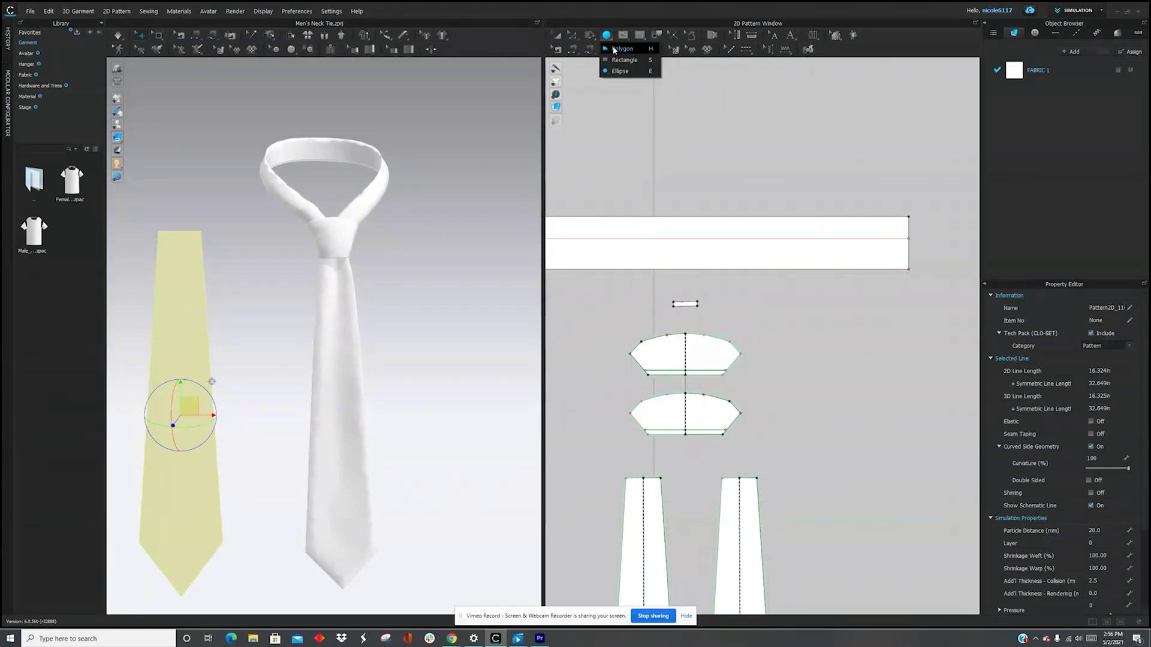
{"action": "left_click", "coordinate": [617, 56]}
- Draw half of a knot pattern as a closed five-sided polygon beside the existing knot pieces, with a straight vertical centre edge
{"action": "left_click", "coordinate": [333, 236]}
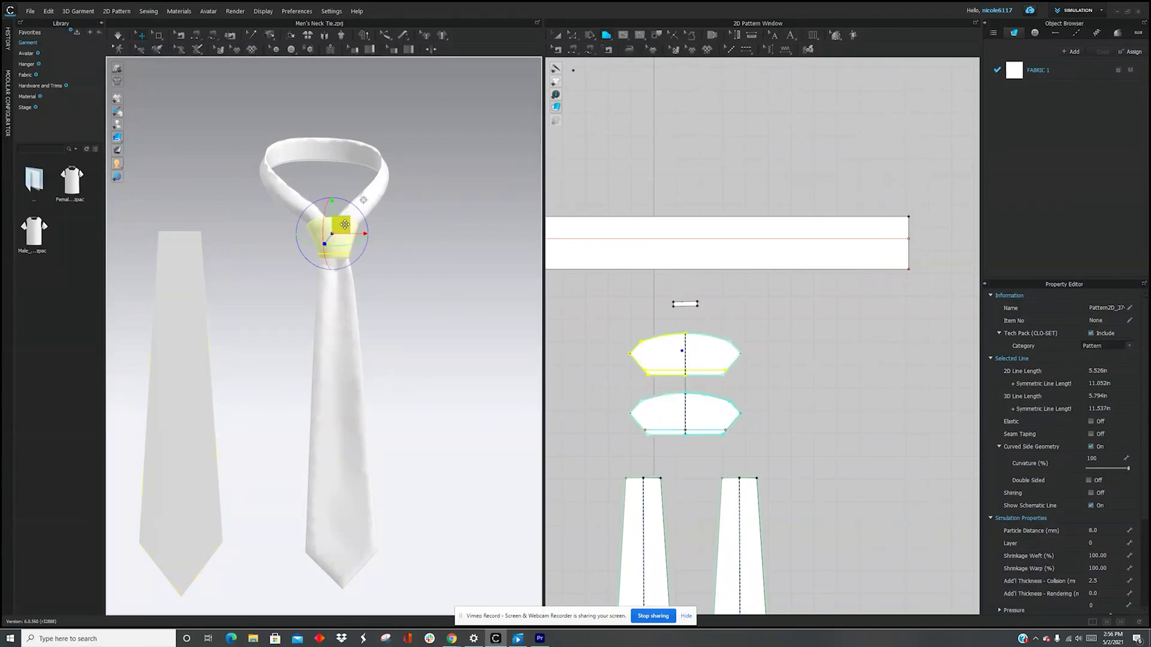
{"action": "left_click", "coordinate": [607, 37]}
{"action": "left_click", "coordinate": [622, 48]}
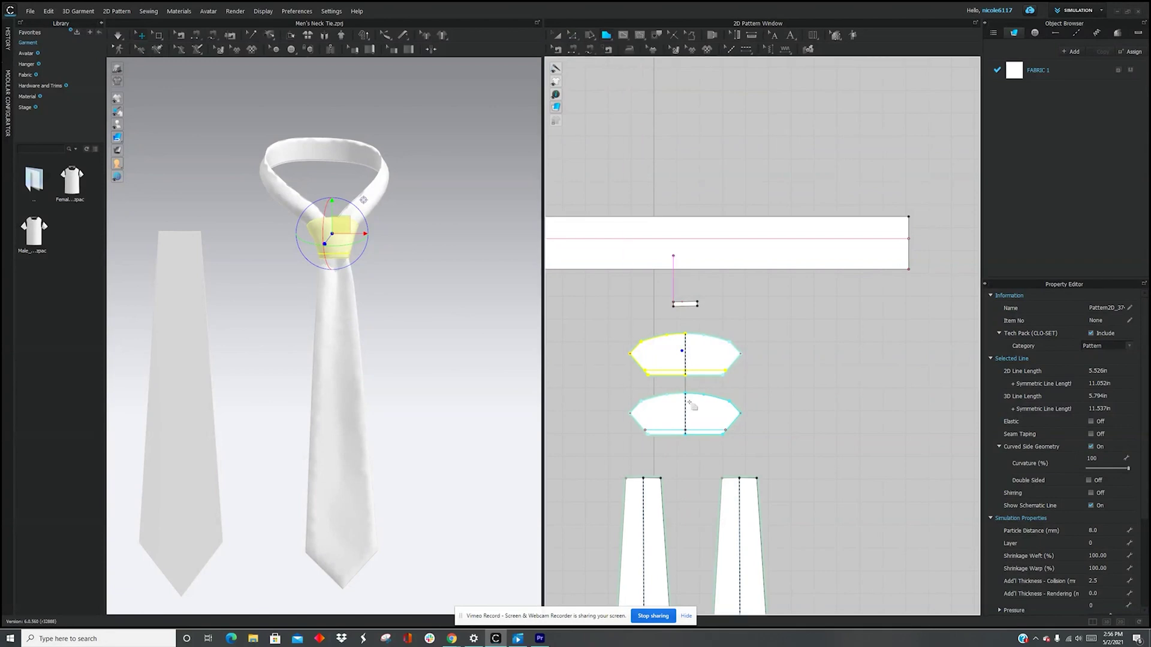
{"action": "scroll", "coordinate": [745, 442], "scroll_direction": "down", "scroll_amount": 3}
{"action": "scroll", "coordinate": [923, 457], "scroll_direction": "up", "scroll_amount": 3}
{"action": "middle_click_drag", "start_coordinate": [731, 445], "coordinate": [802, 425]}
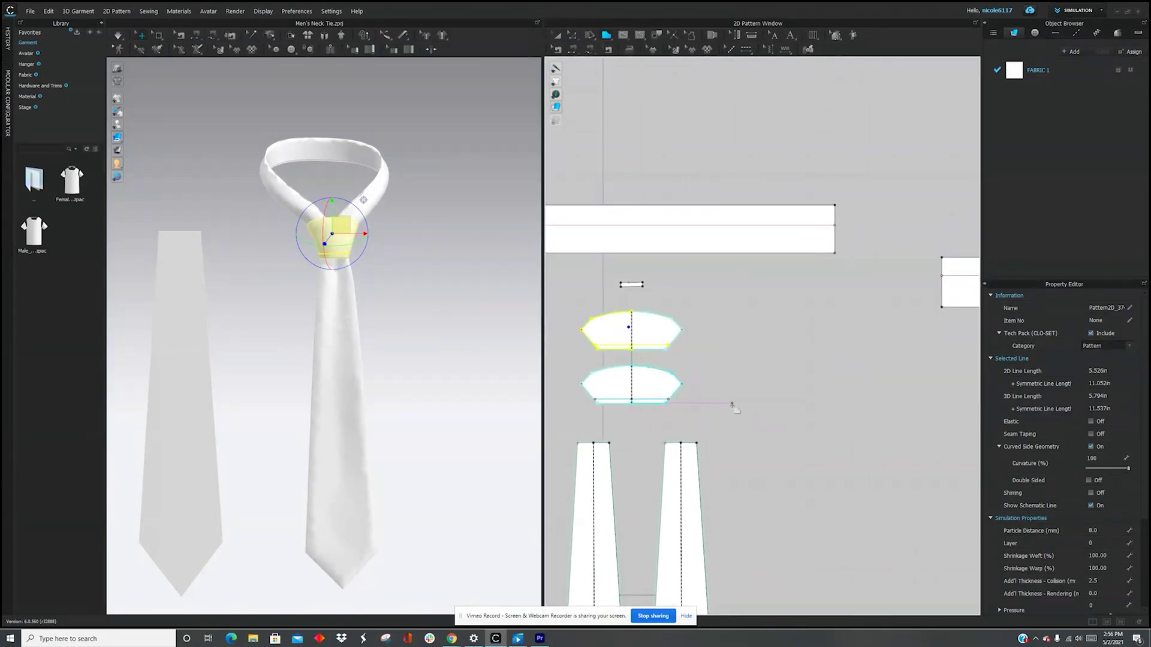
{"action": "left_click", "coordinate": [769, 403]}
{"action": "left_click", "coordinate": [769, 373]}
{"action": "left_click", "coordinate": [731, 402]}
{"action": "scroll", "coordinate": [732, 414], "scroll_direction": "up", "scroll_amount": 3}
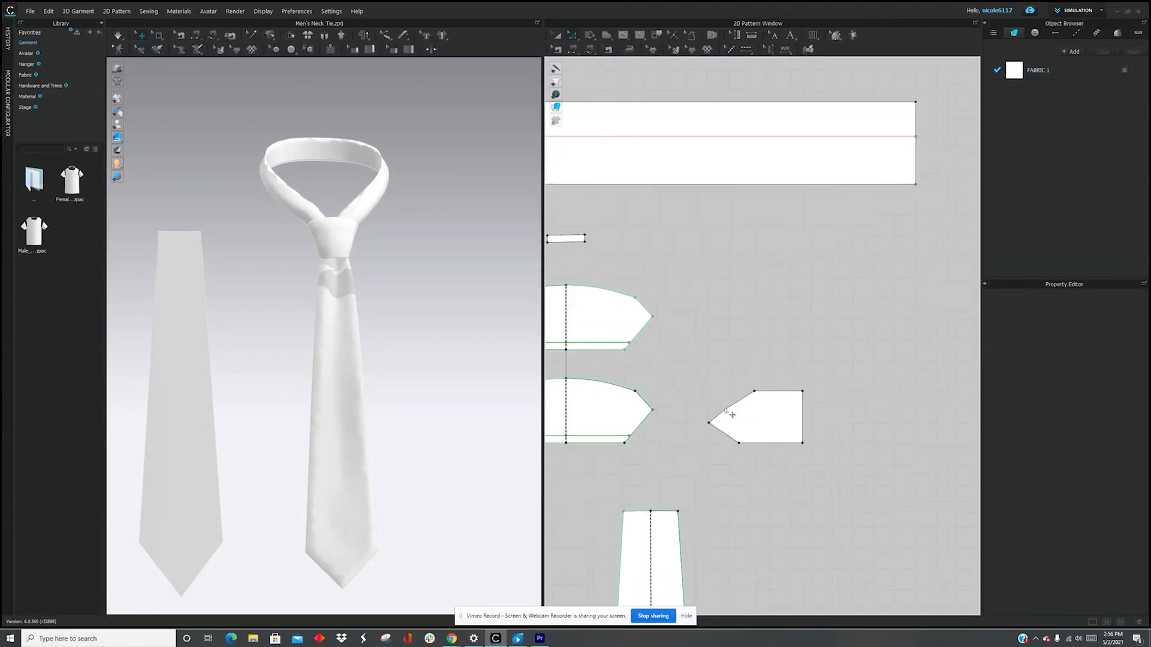
- Reshape the half knot's slanted upper edge outward at an added point and curve the two adjoining segments slightly
{"action": "mouse_move", "coordinate": [725, 410]}
{"action": "left_mouse_down"}
{"action": "mouse_move", "coordinate": [725, 398]}
{"action": "mouse_move", "coordinate": [711, 414]}
{"action": "mouse_move", "coordinate": [736, 395]}
{"action": "left_mouse_up"}
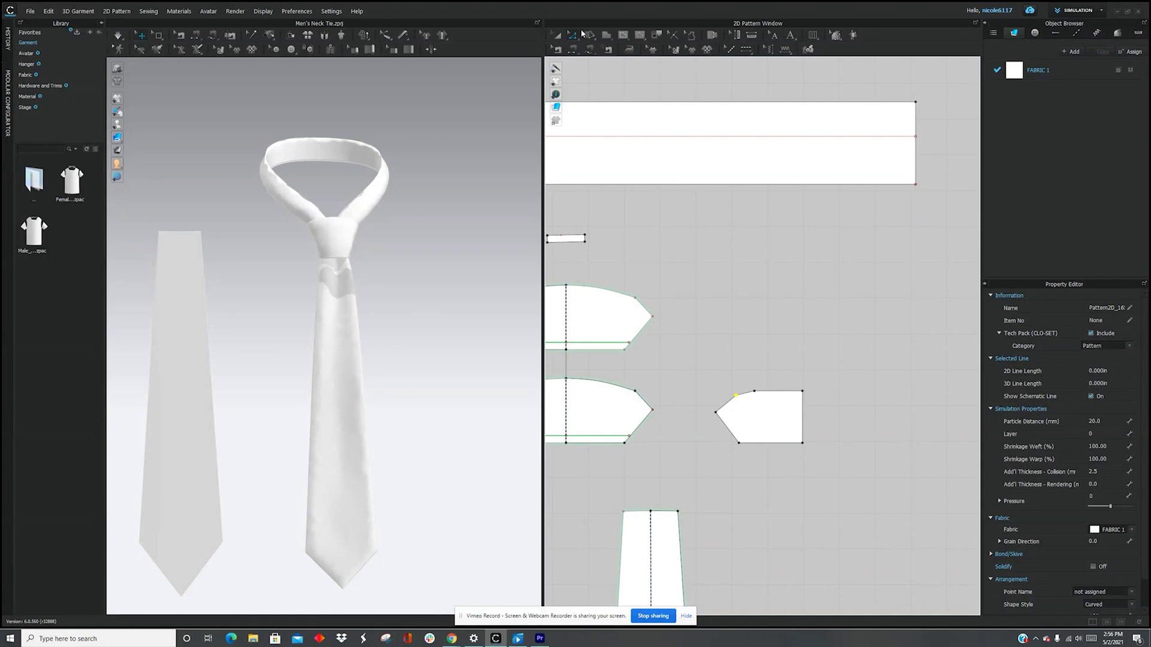
{"action": "left_click", "coordinate": [581, 34]}
{"action": "left_click", "coordinate": [602, 77]}
{"action": "scroll", "coordinate": [750, 399], "scroll_direction": "up", "scroll_amount": 5}
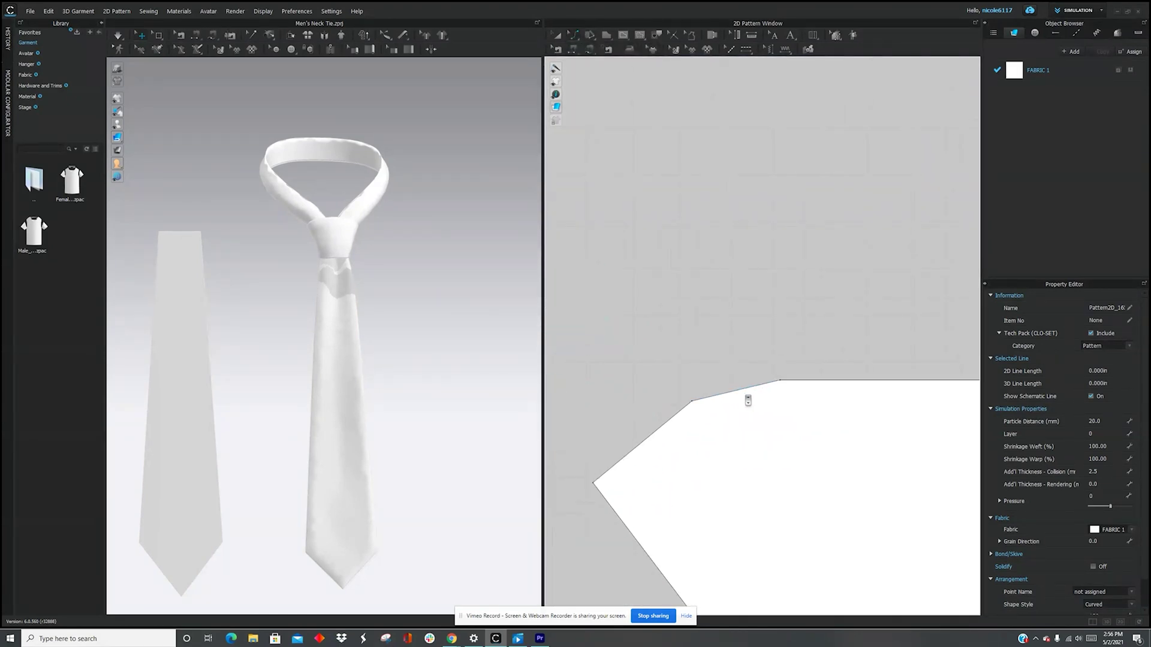
{"action": "left_click", "coordinate": [745, 392]}
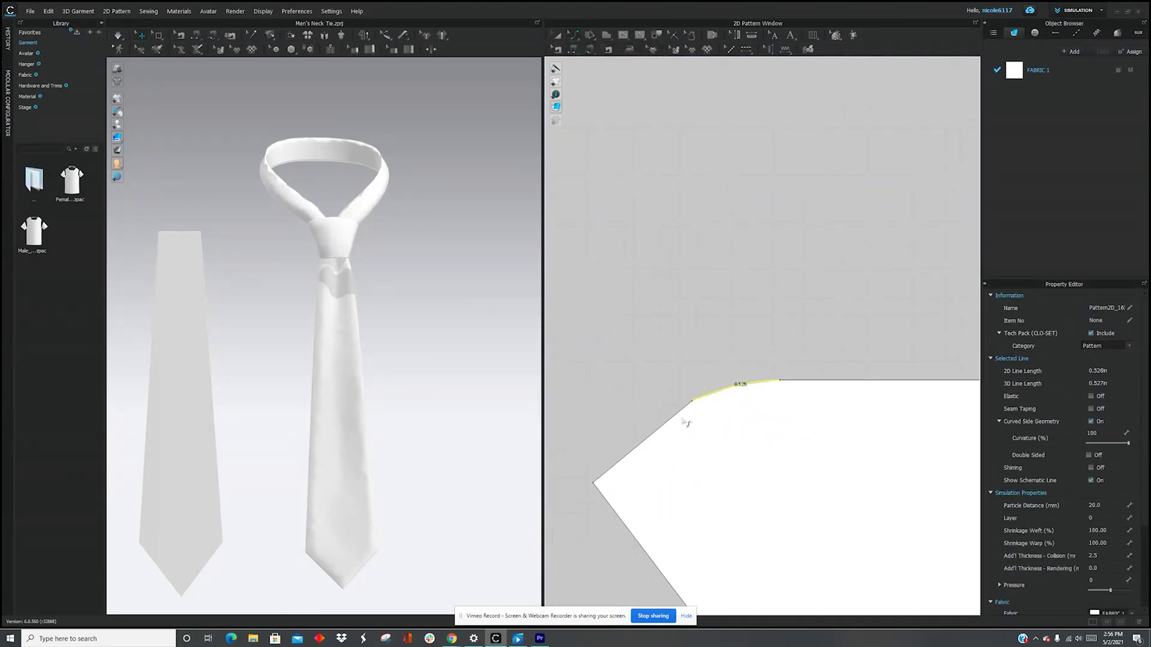
{"action": "left_click", "coordinate": [661, 431]}
{"action": "scroll", "coordinate": [742, 429], "scroll_direction": "down", "scroll_amount": 5}
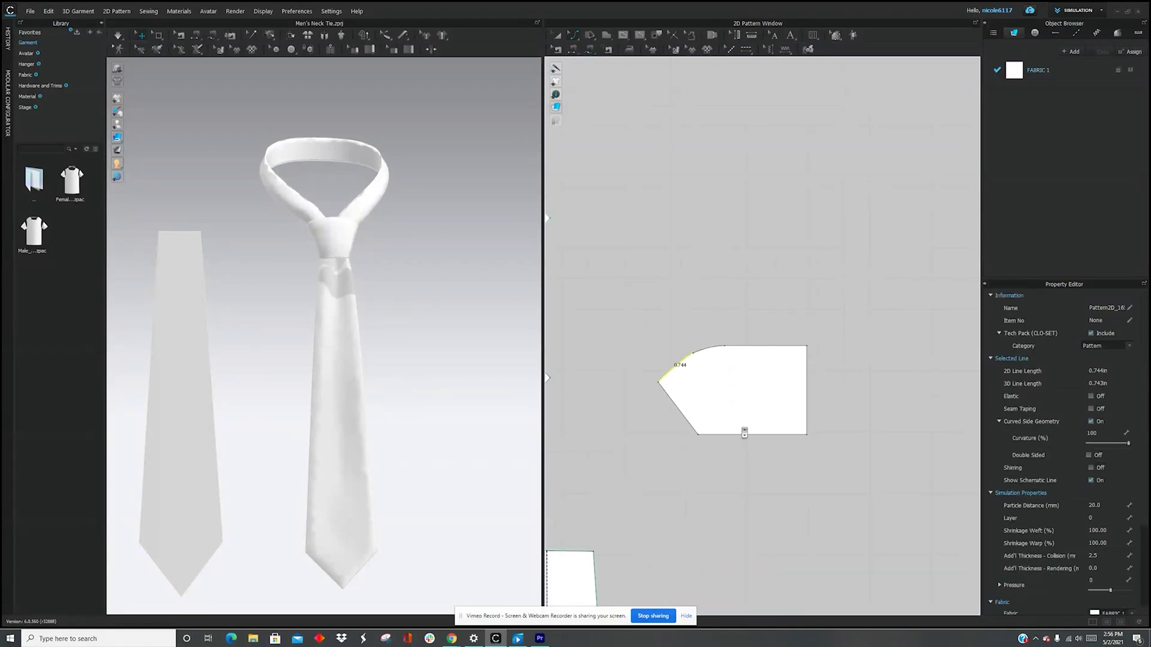
- Unfold the half knot along its straight centre edge with Unfold Symmetric Editing (with Sewing)
{"action": "left_click", "coordinate": [573, 36]}
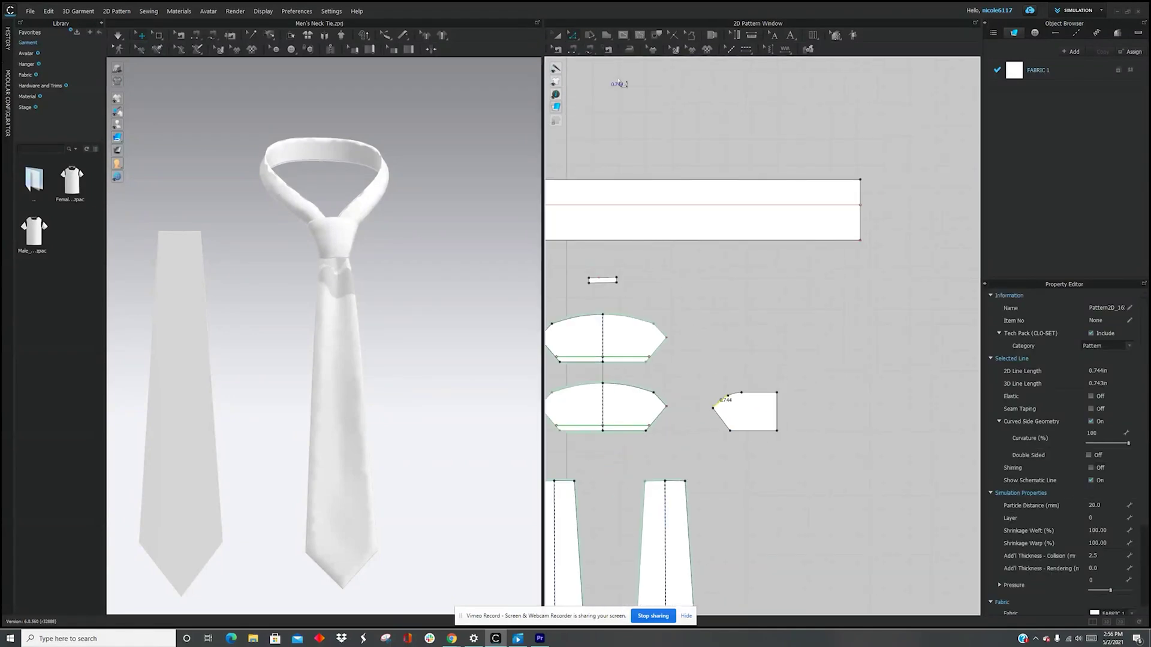
{"action": "right_click", "coordinate": [782, 414]}
{"action": "right_click", "coordinate": [777, 410]}
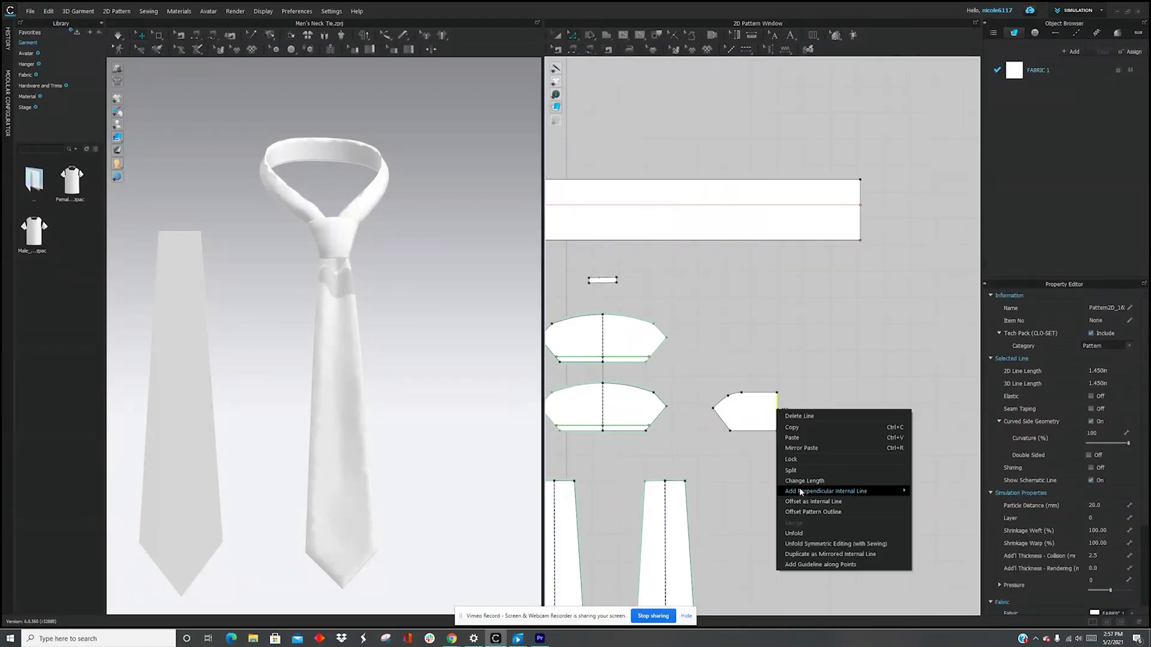
{"action": "left_click", "coordinate": [833, 543]}
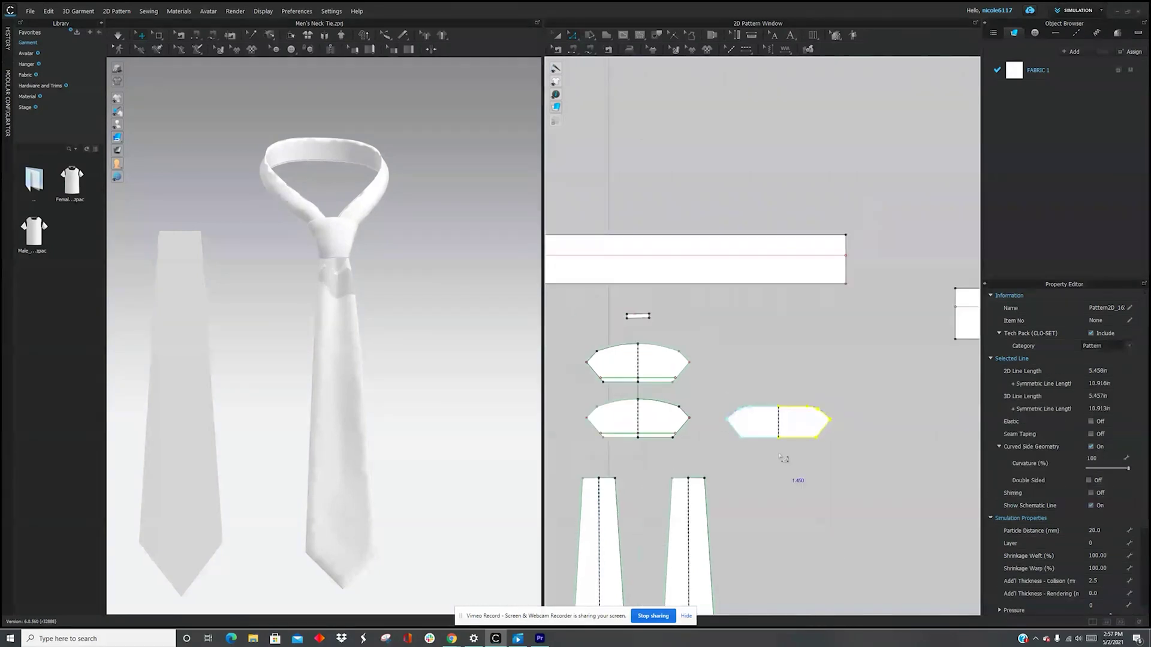
- Move the full knot piece into the gap between the new neckband strip and the new blade
{"action": "left_click", "coordinate": [560, 35]}
{"action": "scroll", "coordinate": [830, 410], "scroll_direction": "down", "scroll_amount": 4}
{"action": "middle_click_drag", "start_coordinate": [727, 495], "coordinate": [683, 344]}
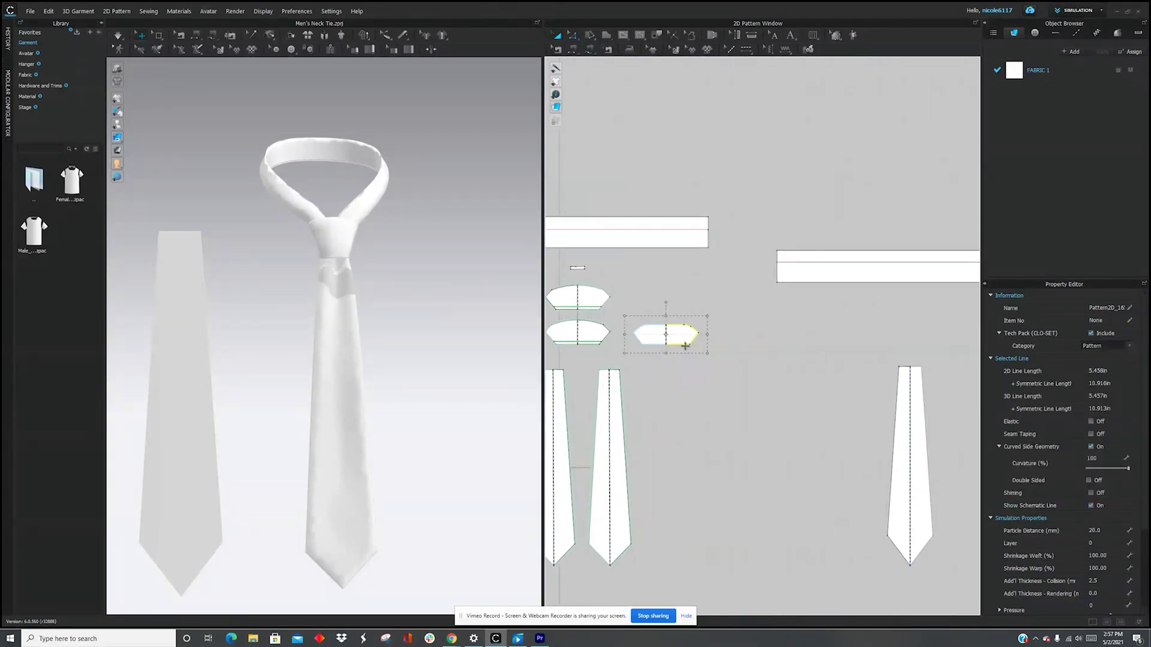
{"action": "left_click_drag", "start_coordinate": [678, 339], "coordinate": [885, 342]}
- Draw a small thin rectangle, about 3.3 in around, between the new neckband strip and knot, like the original small strip
{"action": "scroll", "coordinate": [553, 267], "scroll_direction": "up", "scroll_amount": 3}
{"action": "middle_click_drag", "start_coordinate": [553, 267], "coordinate": [664, 291]}
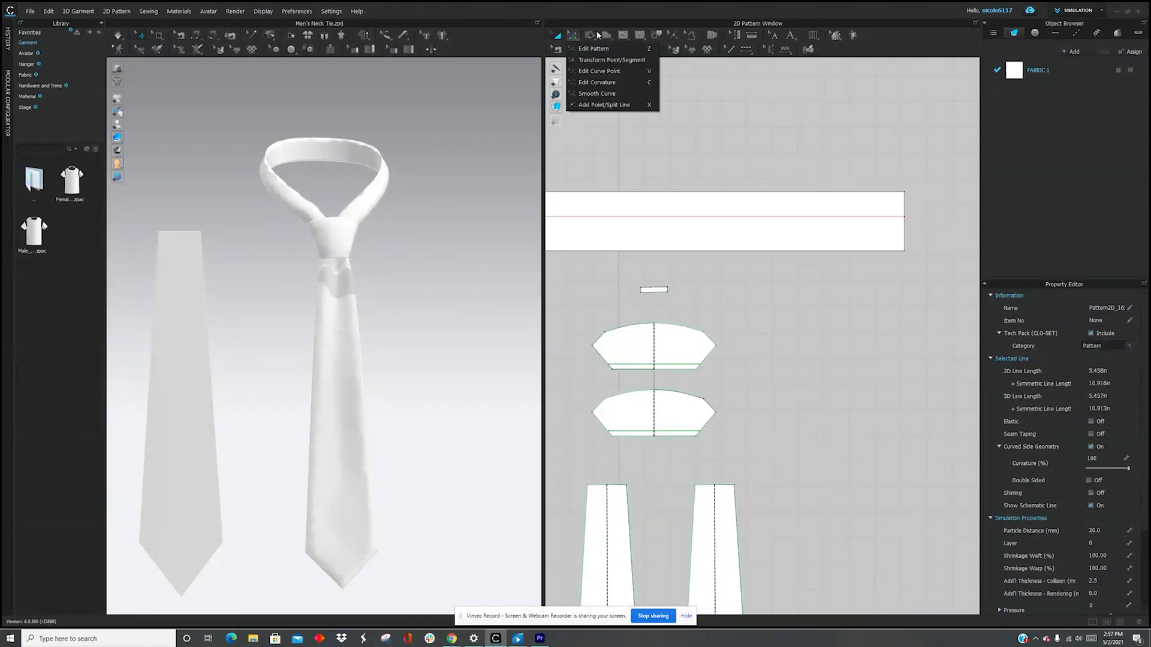
{"action": "mouse_move", "coordinate": [606, 36]}
{"action": "left_click", "coordinate": [623, 60]}
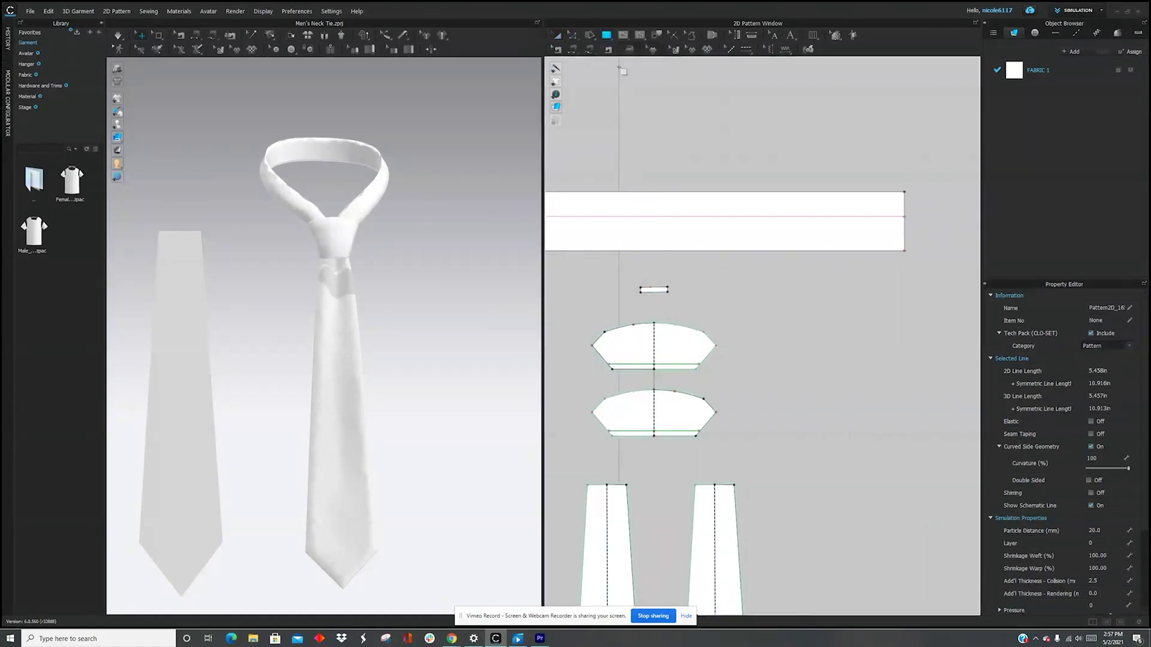
{"action": "scroll", "coordinate": [963, 323], "scroll_direction": "down", "scroll_amount": 4}
{"action": "middle_click_drag", "start_coordinate": [899, 398], "coordinate": [591, 371]}
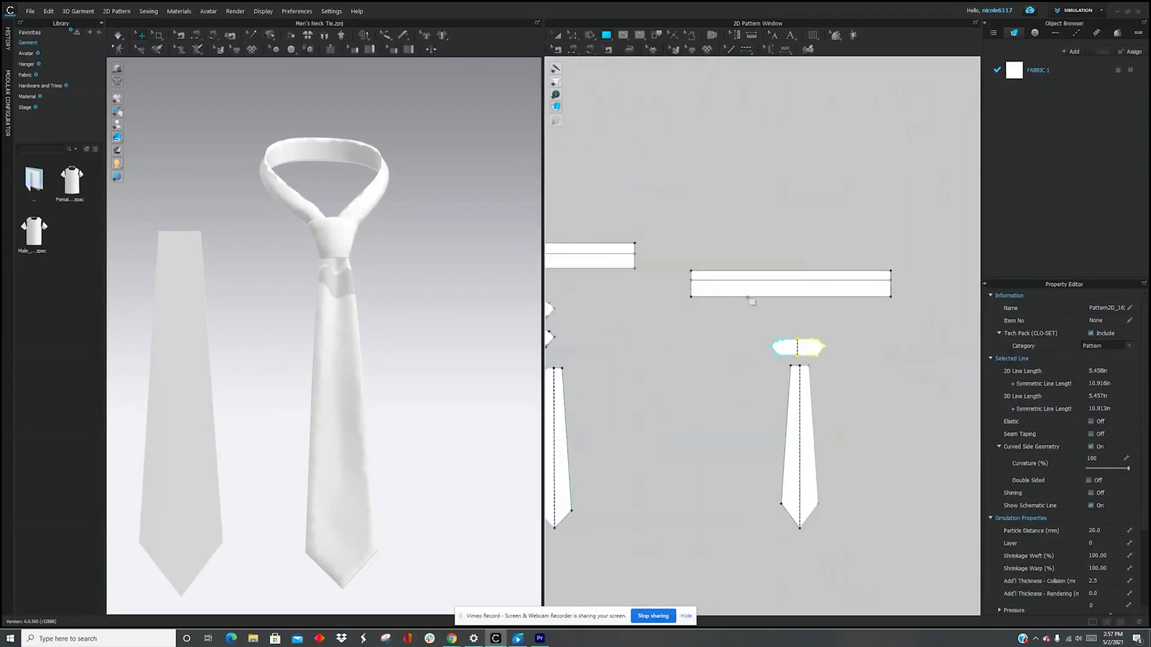
{"action": "scroll", "coordinate": [803, 303], "scroll_direction": "up", "scroll_amount": 5}
{"action": "left_click_drag", "start_coordinate": [792, 356], "coordinate": [838, 362]}
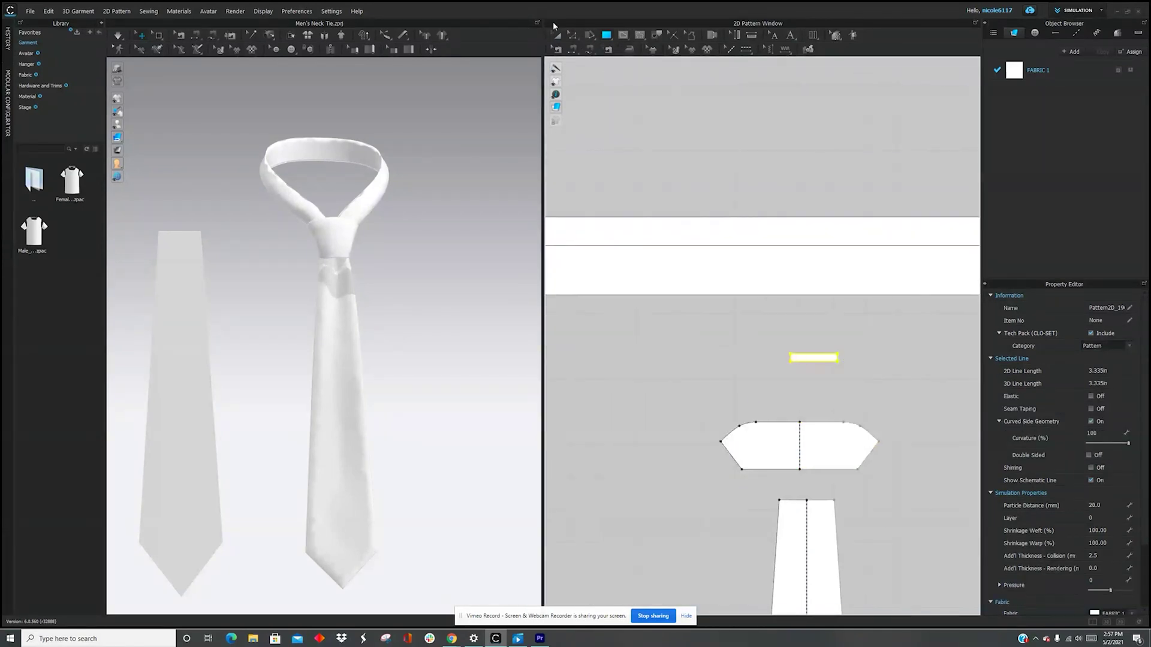
{"action": "scroll", "coordinate": [703, 350], "scroll_direction": "down", "scroll_amount": 5}
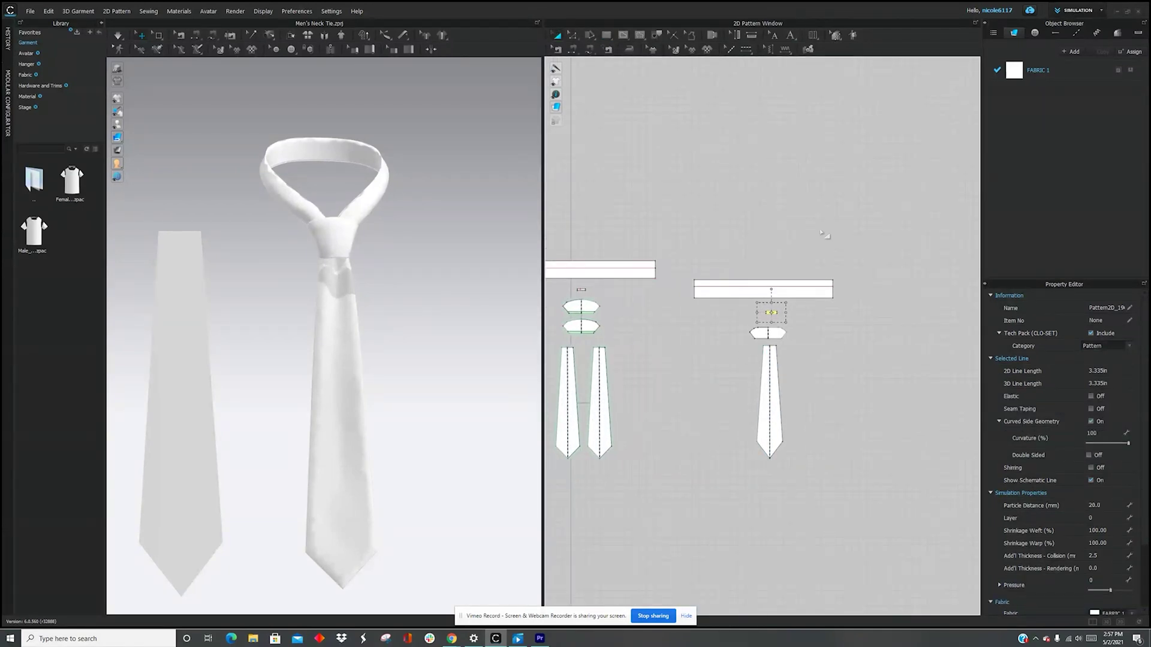
{"action": "middle_click_drag", "start_coordinate": [754, 230], "coordinate": [784, 223]}
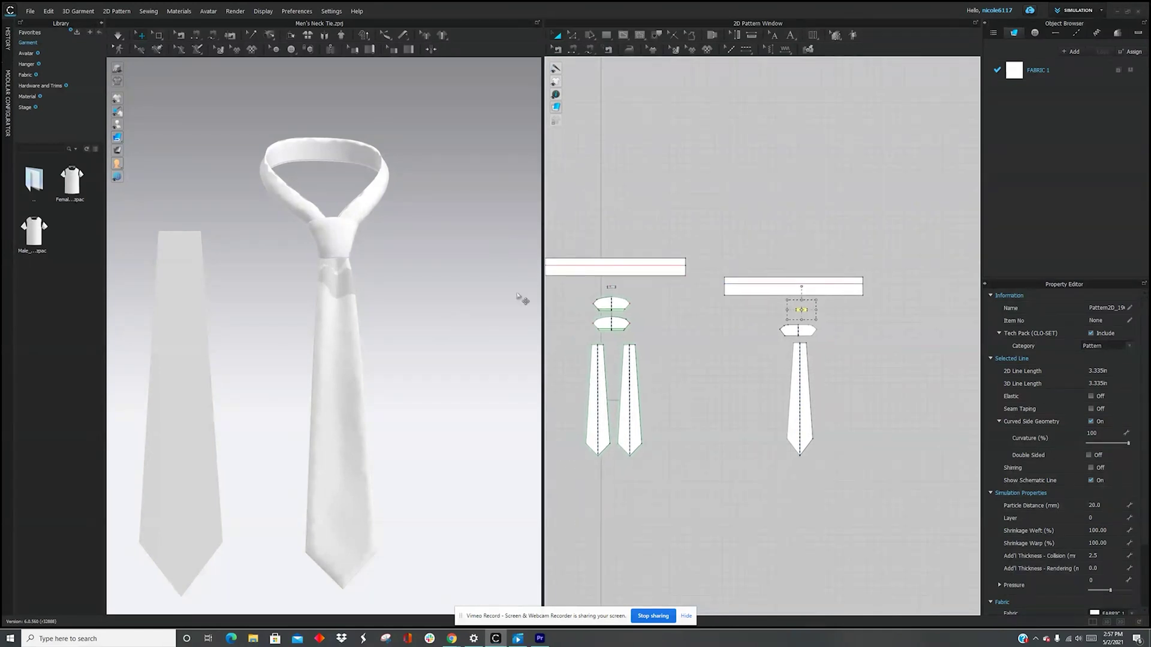
{"action": "scroll", "coordinate": [521, 300], "scroll_direction": "up", "scroll_amount": 1}
{"action": "middle_click_drag", "start_coordinate": [819, 362], "coordinate": [873, 350]}
{"action": "middle_click_drag", "start_coordinate": [418, 366], "coordinate": [417, 303]}
{"action": "mouse_move", "coordinate": [366, 324]}
{"action": "right_mouse_down"}
{"action": "mouse_move", "coordinate": [396, 322]}
{"action": "mouse_move", "coordinate": [368, 324]}
{"action": "right_mouse_up"}
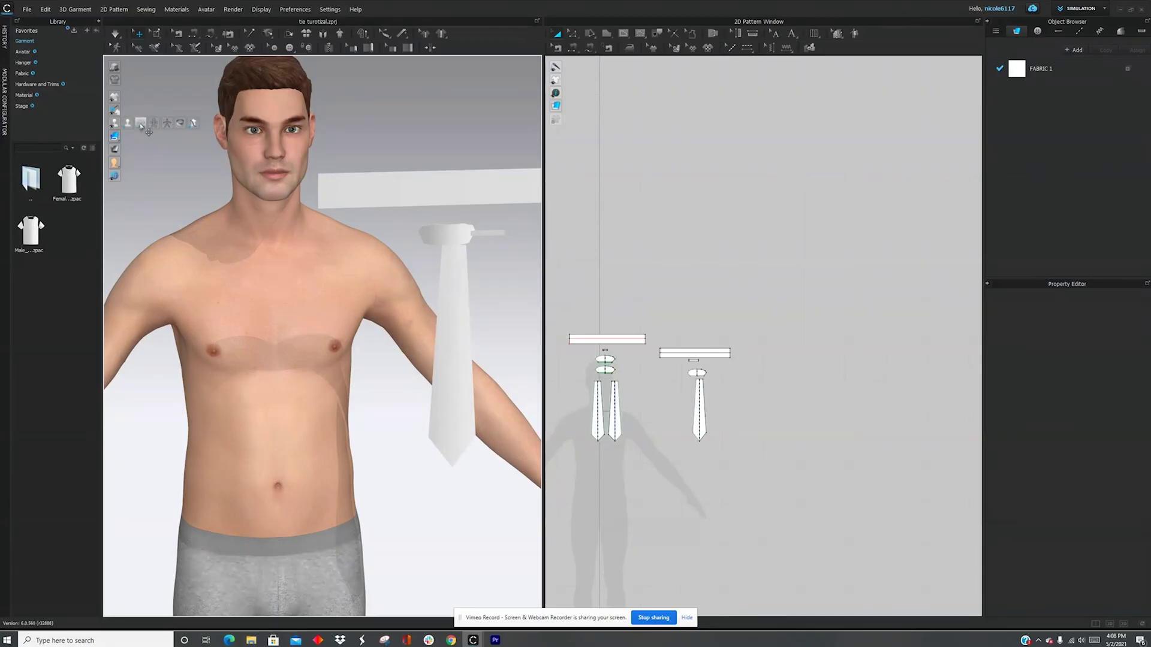
- Show the avatar's arrangement points and wrap the new neckband around the neck from the point behind it
{"action": "left_click", "coordinate": [141, 124]}
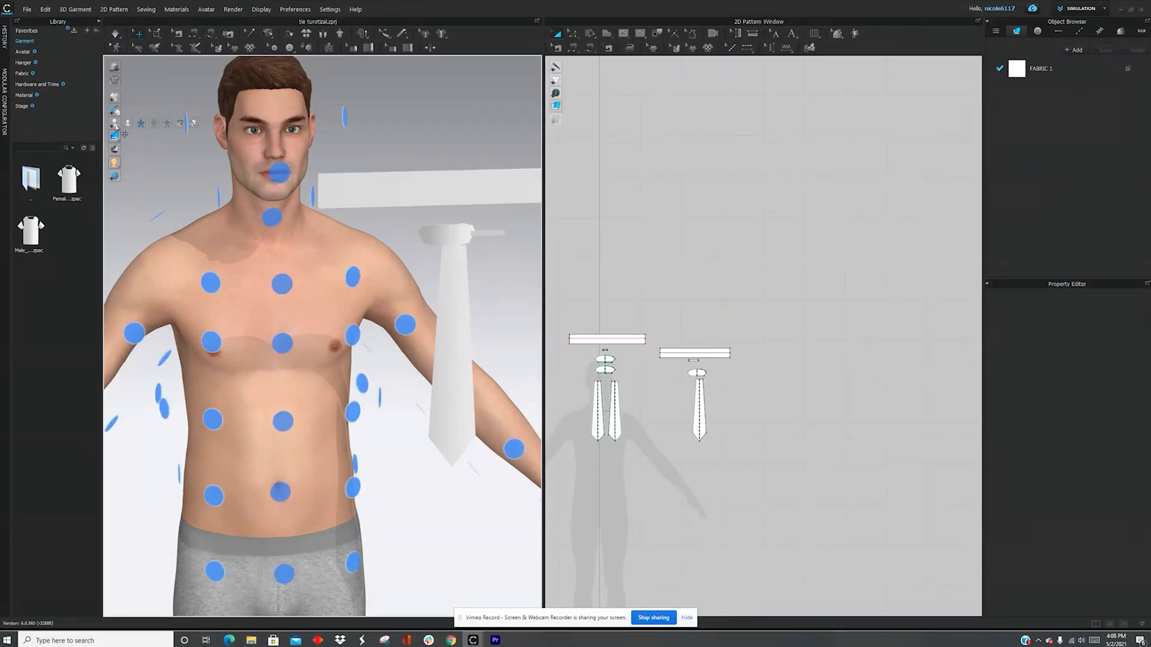
{"action": "left_click", "coordinate": [396, 185]}
{"action": "right_click_drag", "start_coordinate": [396, 186], "coordinate": [298, 184]}
{"action": "left_click", "coordinate": [223, 194]}
{"action": "right_click_drag", "start_coordinate": [223, 195], "coordinate": [128, 200]}
- Arrange the blade on the avatar's centre chest point and the knot piece on the front neck point
{"action": "left_click", "coordinate": [460, 265]}
{"action": "left_click", "coordinate": [287, 337]}
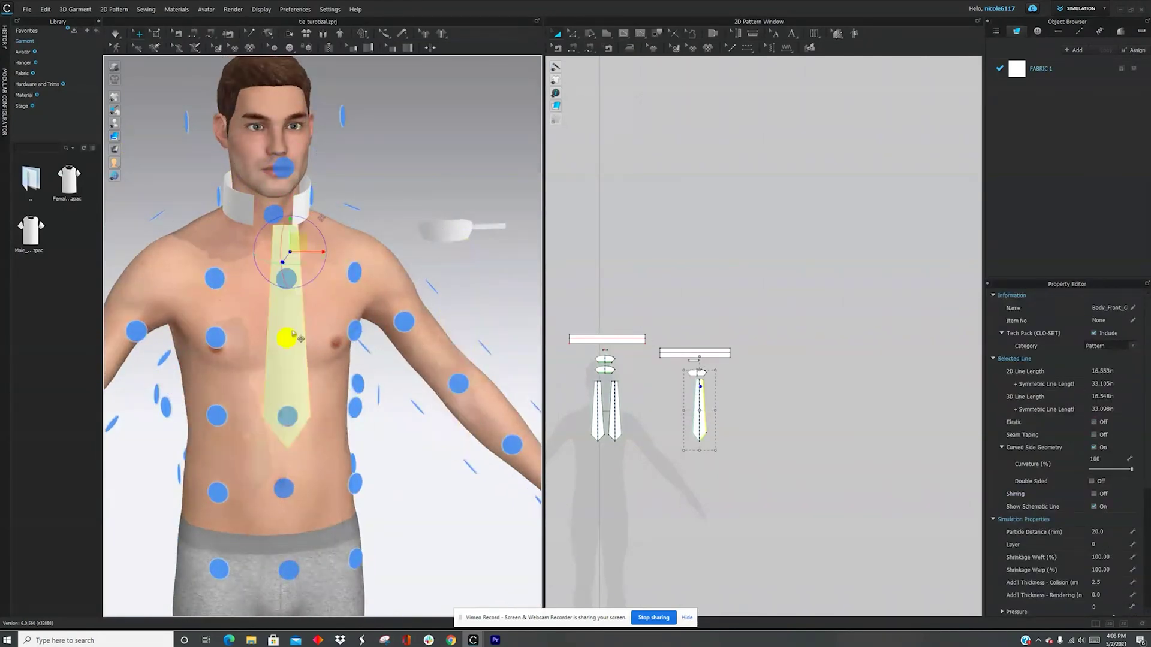
{"action": "left_click", "coordinate": [440, 235]}
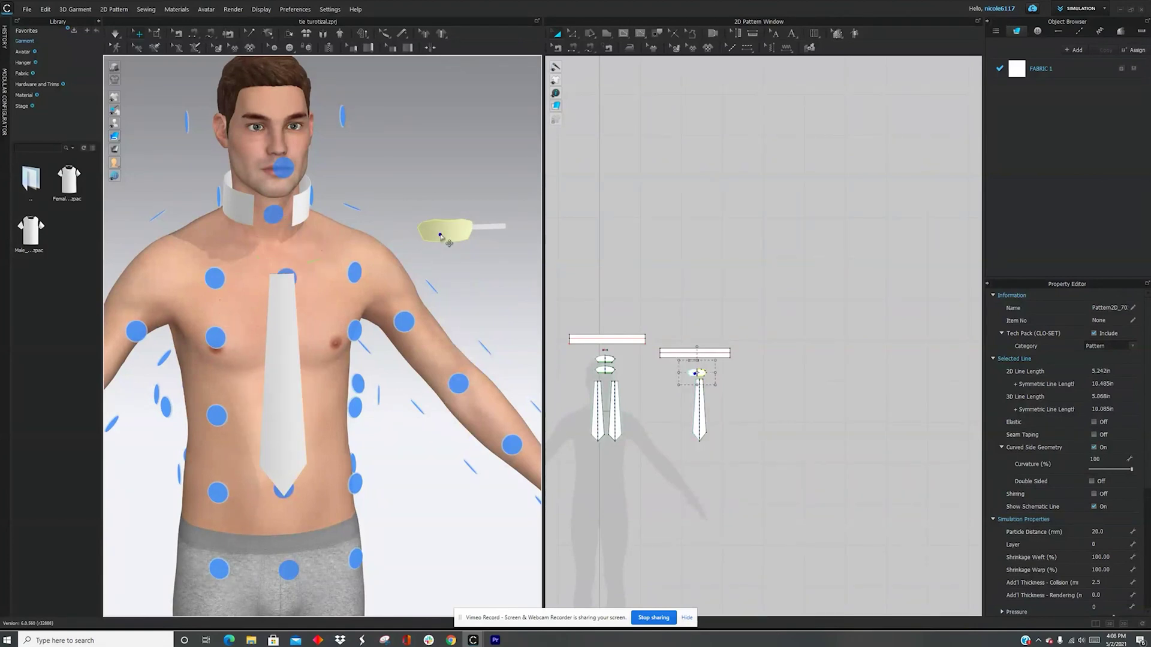
{"action": "left_click", "coordinate": [274, 220]}
- Move the small strip closer to the avatar's shoulder in 3D and freeze it
{"action": "left_click_drag", "start_coordinate": [503, 228], "coordinate": [372, 218]}
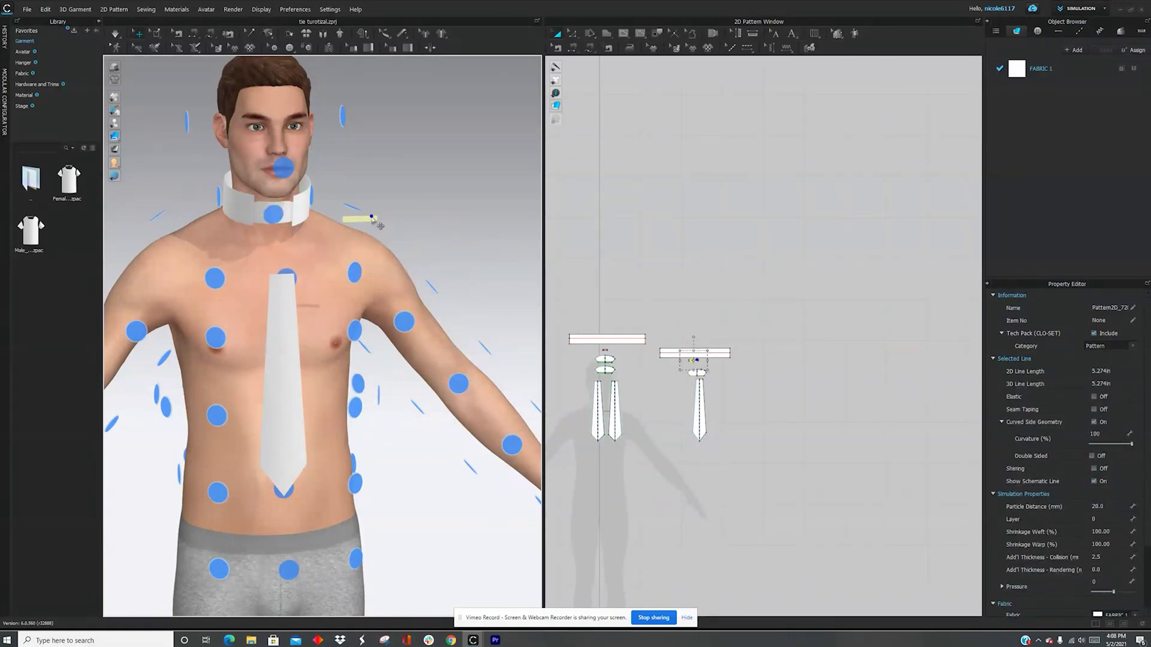
{"action": "right_click", "coordinate": [371, 218]}
{"action": "left_click", "coordinate": [383, 289]}
{"action": "scroll", "coordinate": [281, 327], "scroll_direction": "up", "scroll_amount": 5}
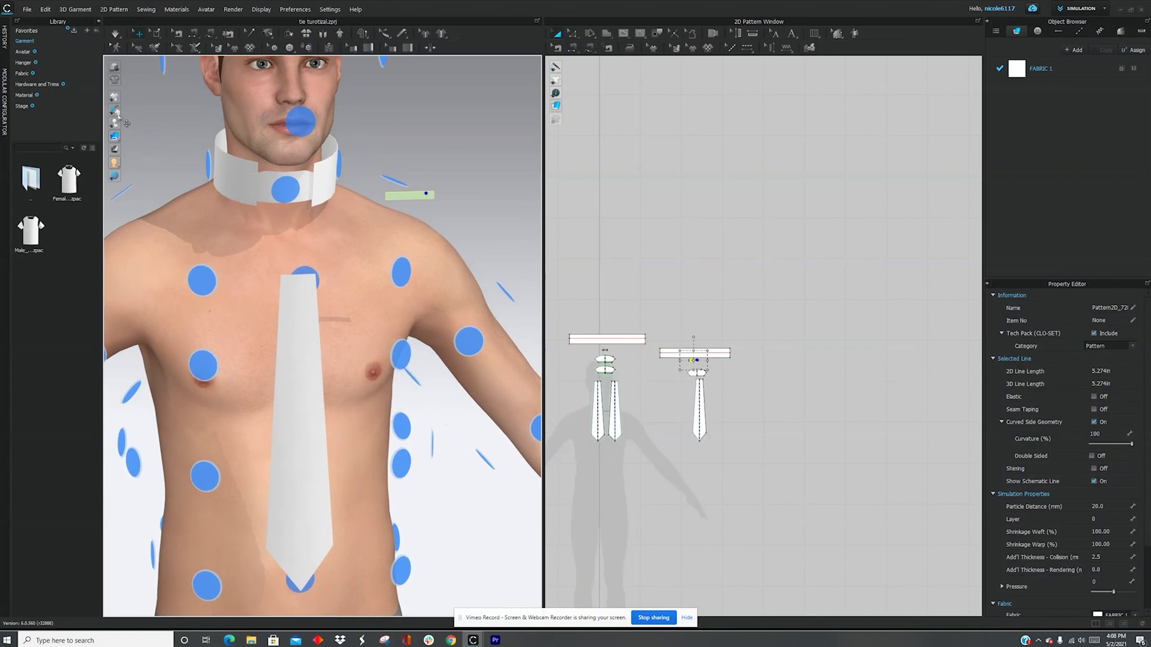
- Freeze the blade and knot pieces together in the 3D view
{"action": "left_click", "coordinate": [281, 327]}
{"action": "left_click", "coordinate": [284, 190], "text": "shift"}
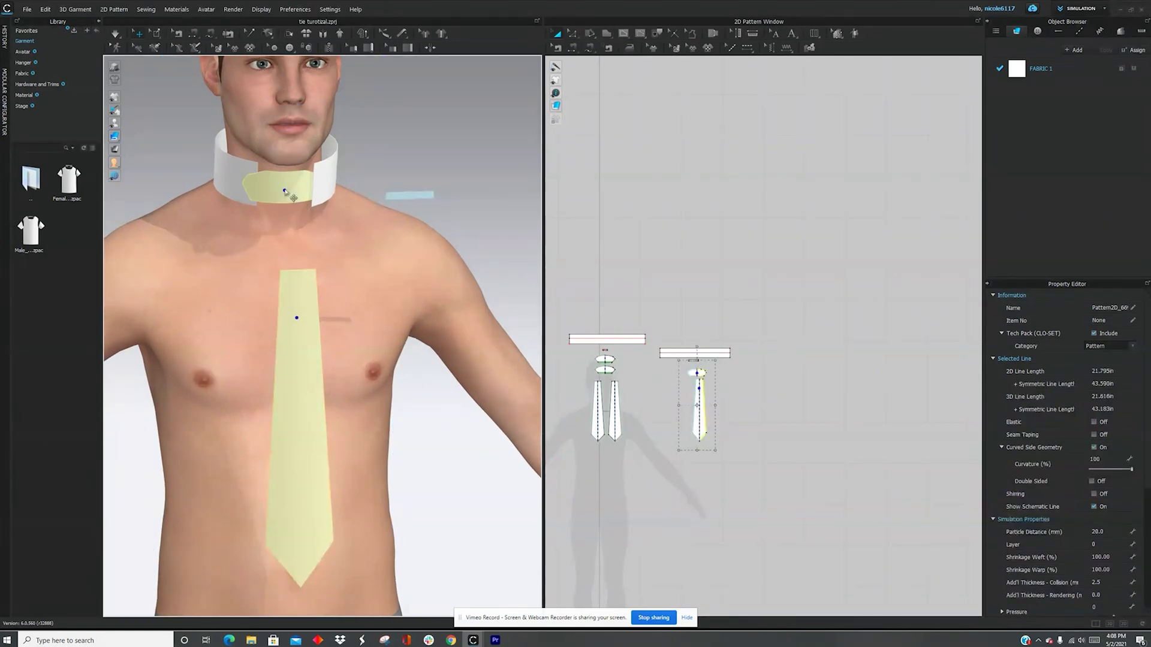
{"action": "right_click", "coordinate": [285, 191]}
{"action": "left_click", "coordinate": [310, 259]}
{"action": "scroll", "coordinate": [320, 273], "scroll_direction": "up", "scroll_amount": 3}
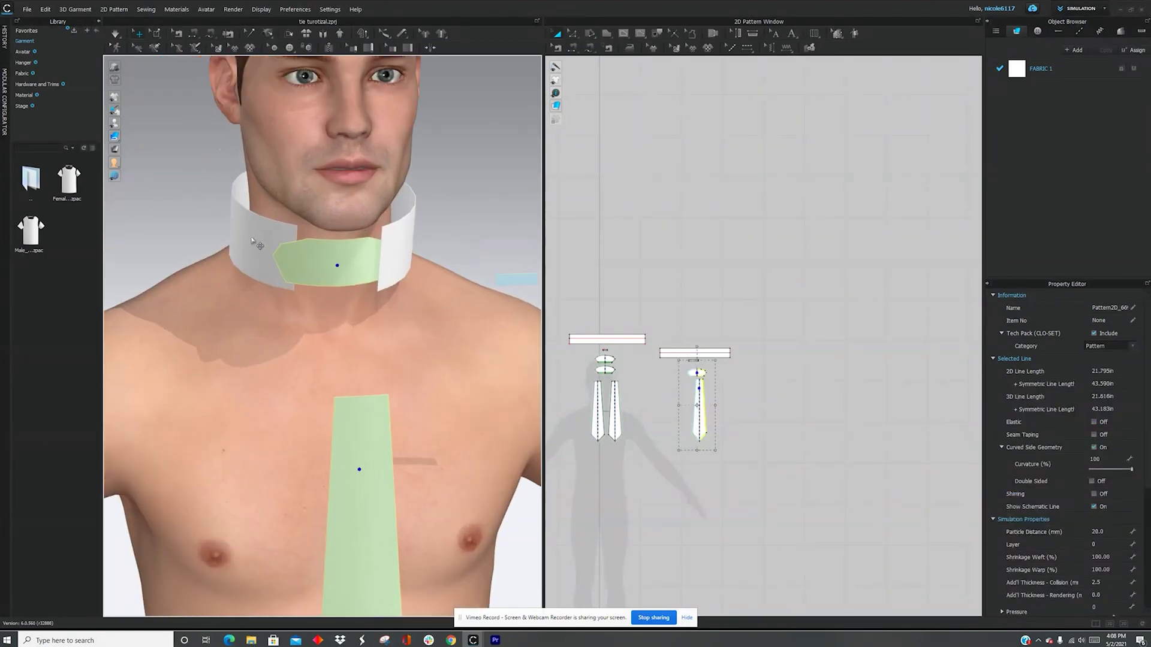
- Sew the neckband's two long edges to each other and its two short ends together
{"action": "left_click", "coordinate": [258, 244]}
{"action": "mouse_move", "coordinate": [488, 333]}
{"action": "right_mouse_down"}
{"action": "mouse_move", "coordinate": [412, 286]}
{"action": "mouse_move", "coordinate": [504, 327]}
{"action": "right_mouse_up"}
{"action": "scroll", "coordinate": [696, 350], "scroll_direction": "up", "scroll_amount": 5}
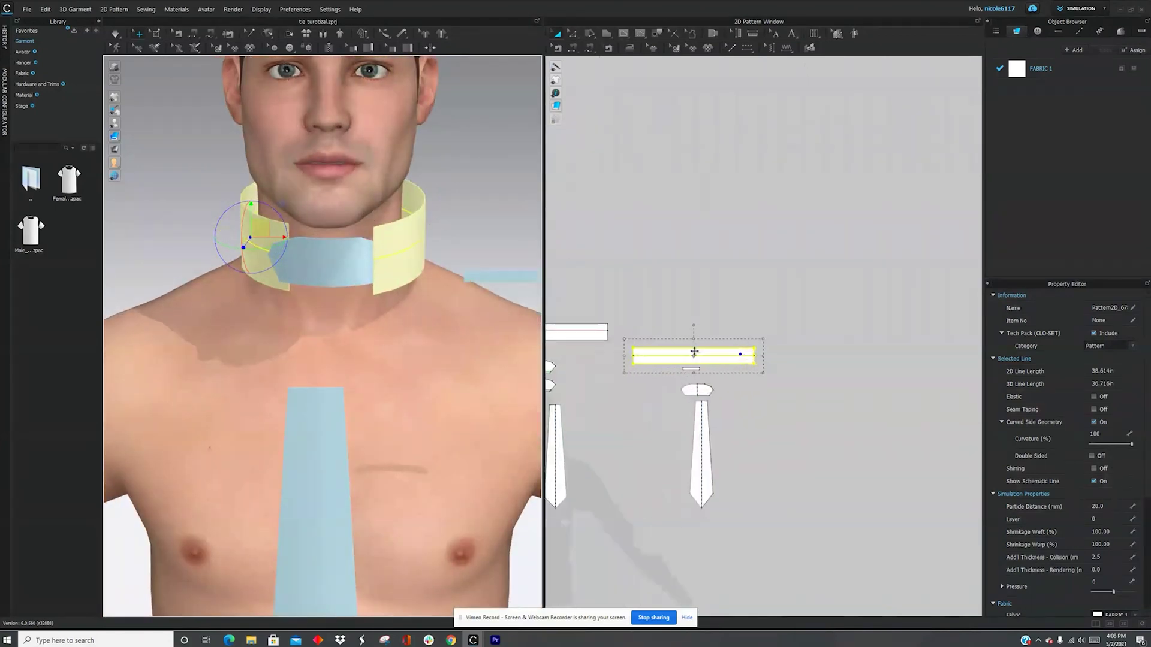
{"action": "middle_click_drag", "start_coordinate": [699, 347], "coordinate": [784, 261]}
{"action": "left_click", "coordinate": [573, 47]}
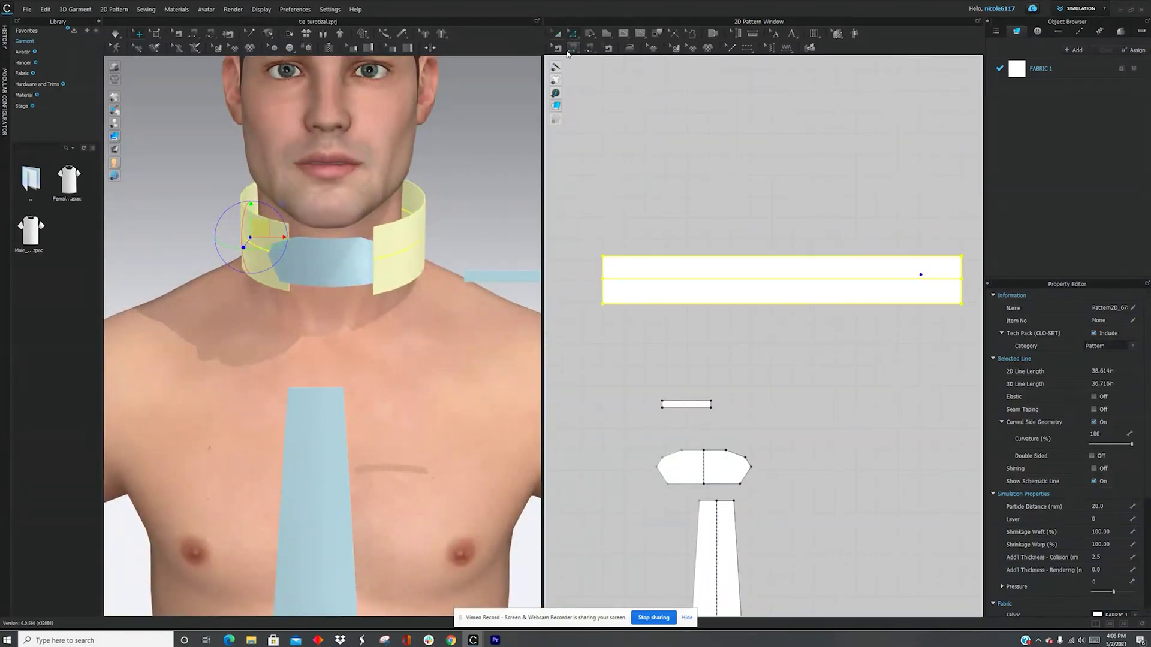
{"action": "left_click", "coordinate": [693, 256]}
{"action": "left_click", "coordinate": [687, 303]}
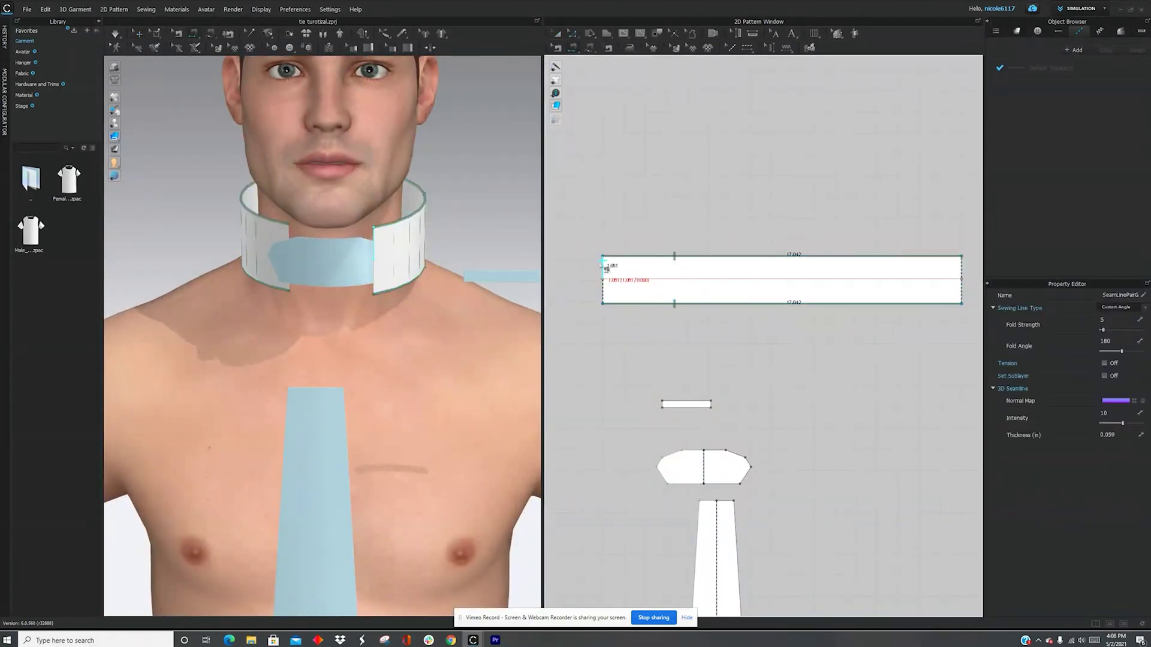
{"action": "left_click", "coordinate": [604, 275]}
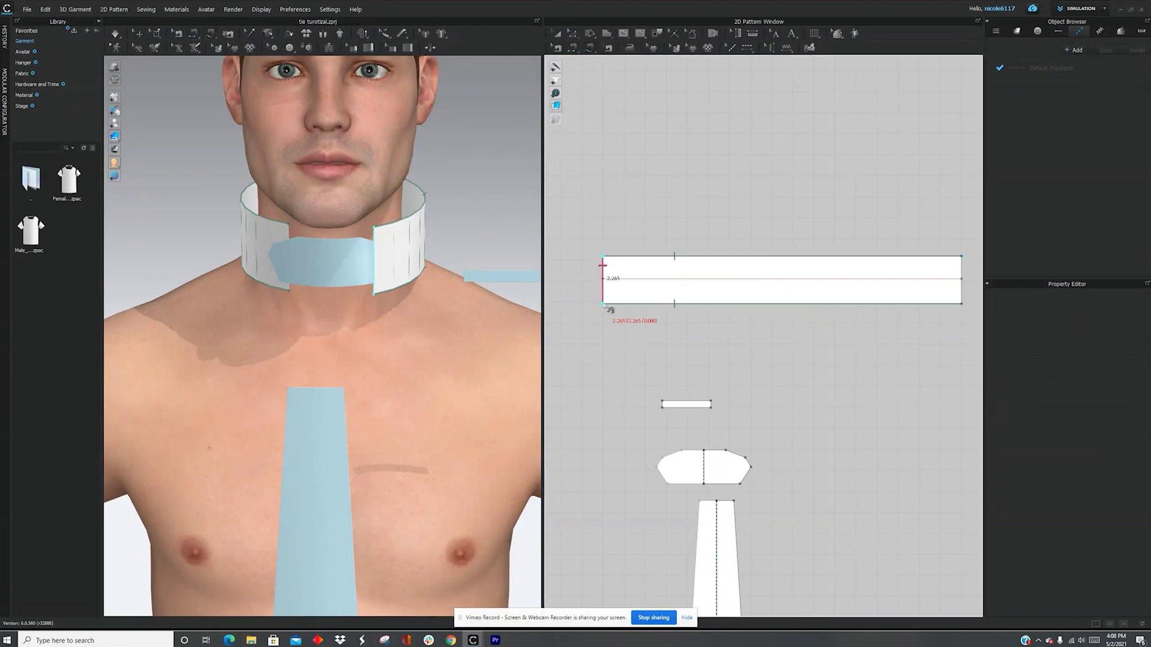
{"action": "left_click", "coordinate": [962, 300]}
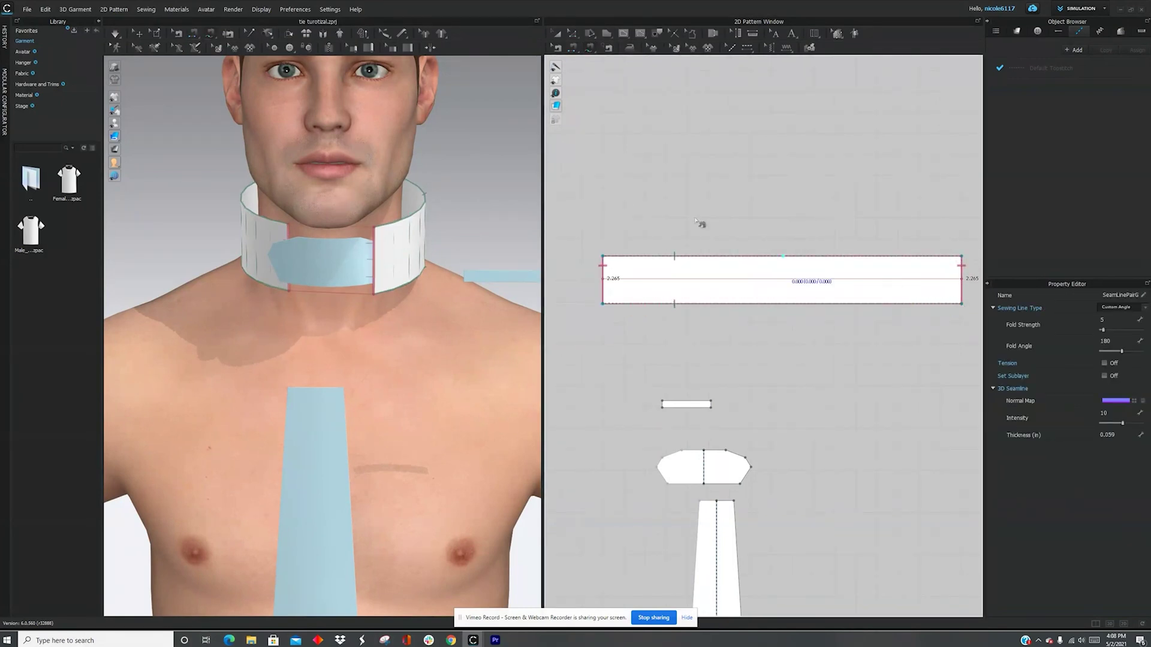
- Strengthen the neckband piece in the 3D view
{"action": "left_click", "coordinate": [622, 35]}
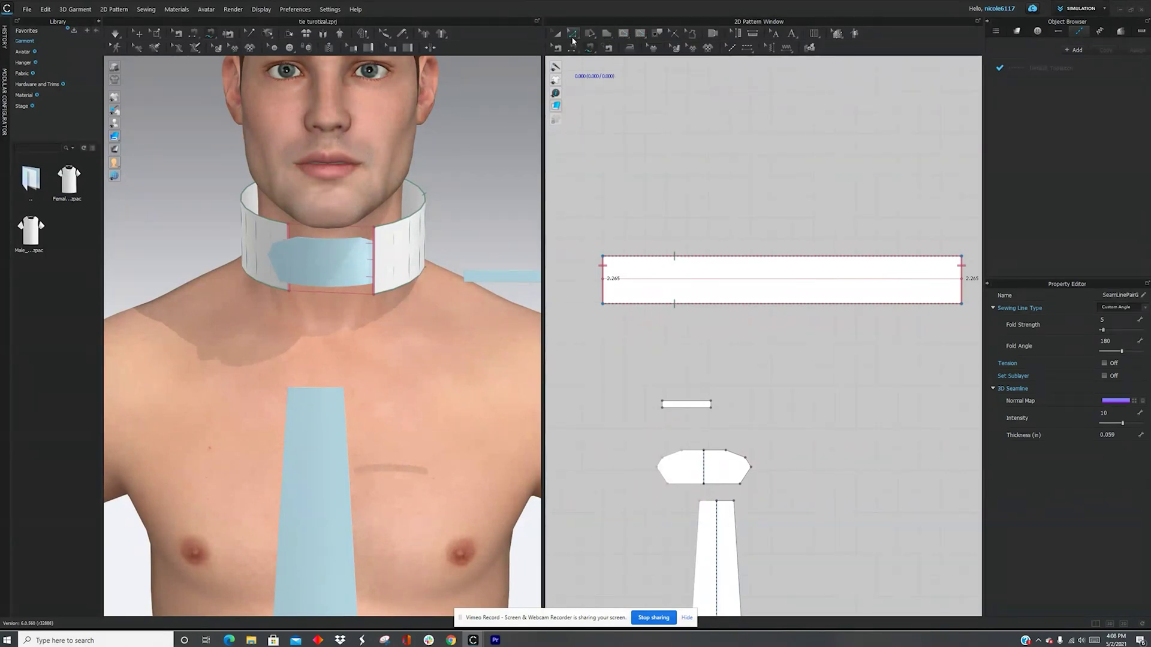
{"action": "left_click_drag", "start_coordinate": [572, 36], "coordinate": [594, 104]}
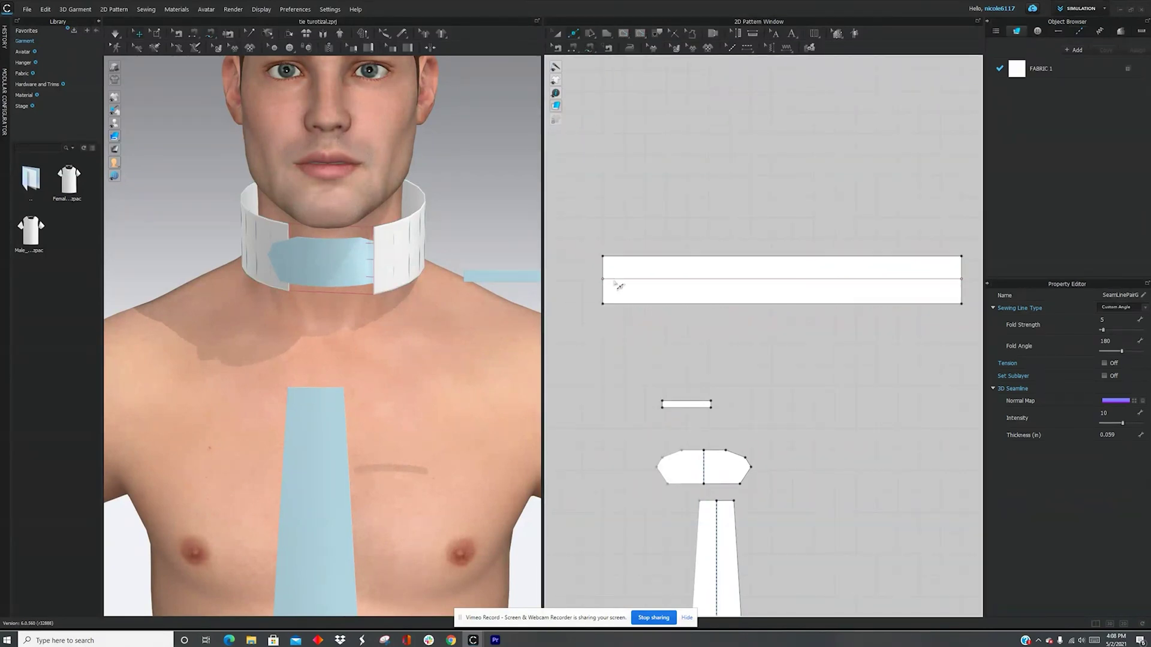
{"action": "left_click_drag", "start_coordinate": [574, 36], "coordinate": [582, 58]}
{"action": "right_click_drag", "start_coordinate": [287, 239], "coordinate": [359, 241]}
{"action": "left_click", "coordinate": [273, 235]}
{"action": "right_click", "coordinate": [272, 235]}
{"action": "left_click", "coordinate": [304, 315]}
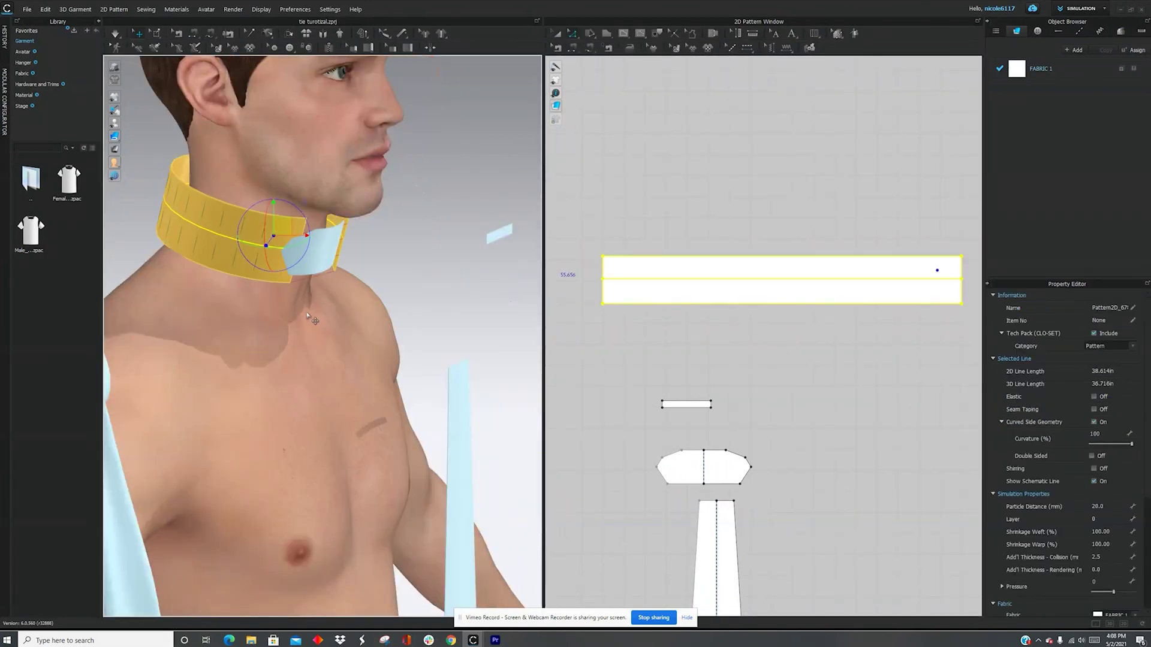
- Simulate the neckband so it folds and closes around the neck, checking it from the back and front
{"action": "key", "text": "space"}
{"action": "right_click_drag", "start_coordinate": [337, 304], "coordinate": [275, 306]}
{"action": "right_click_drag", "start_coordinate": [362, 298], "coordinate": [281, 285]}
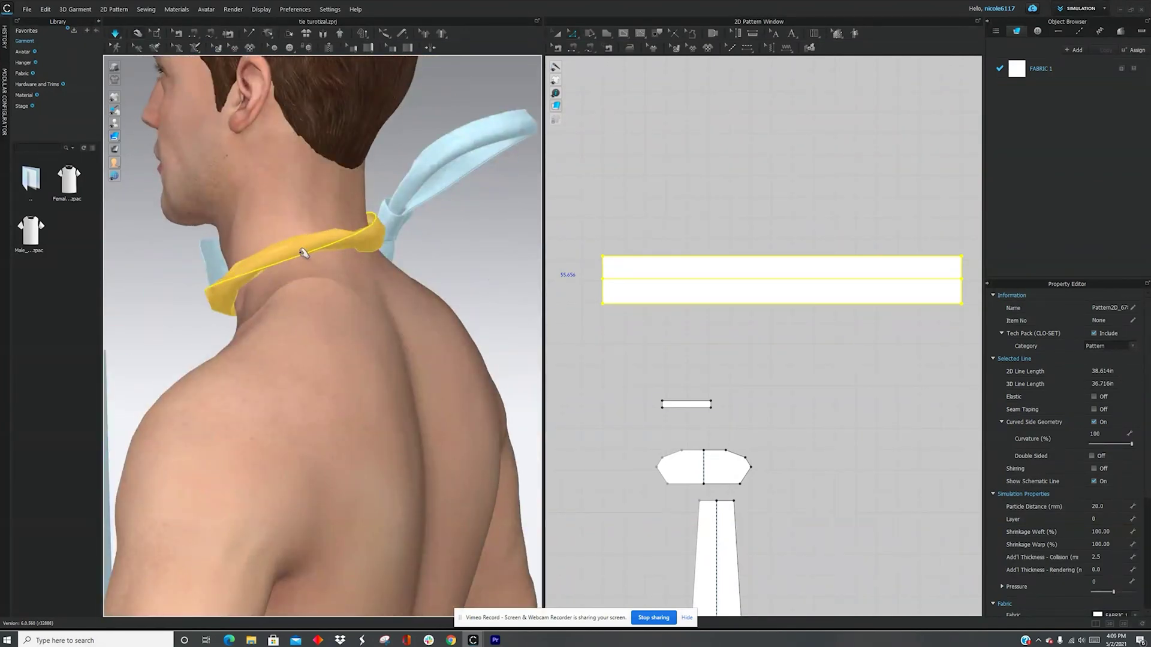
{"action": "right_click_drag", "start_coordinate": [185, 290], "coordinate": [296, 308]}
{"action": "scroll", "coordinate": [296, 308], "scroll_direction": "down", "scroll_amount": 2}
- Inspect the neckband's centre fold line in the 2D pattern and how the band wraps the neck in 3D
{"action": "left_click", "coordinate": [180, 284]}
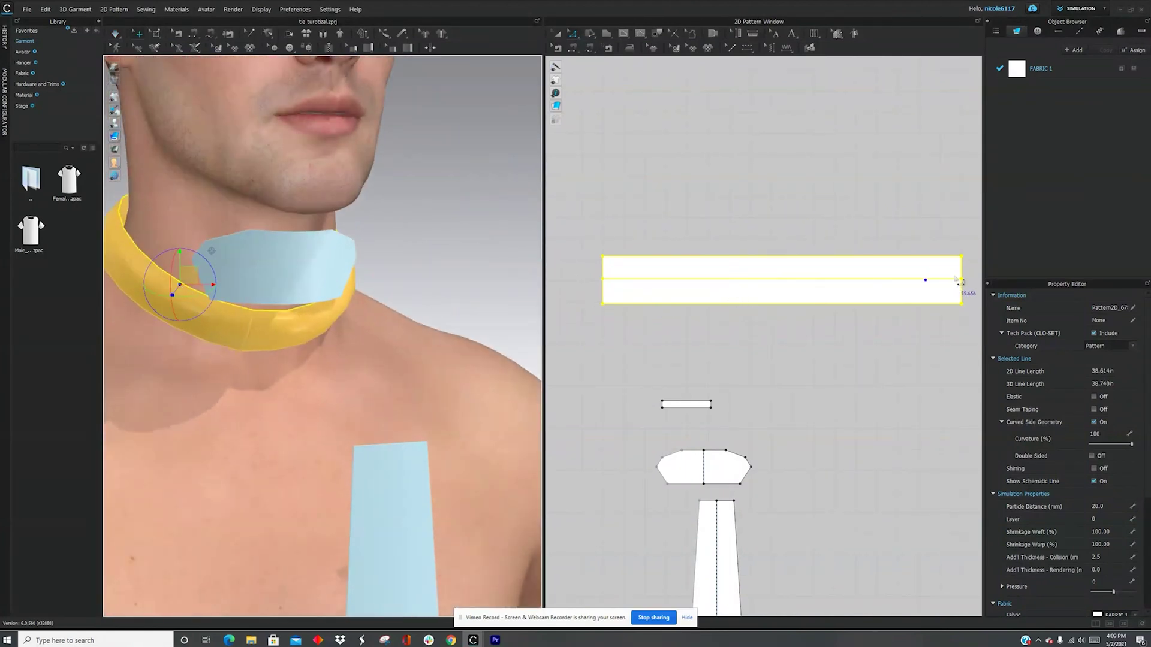
{"action": "scroll", "coordinate": [937, 282], "scroll_direction": "up", "scroll_amount": 3}
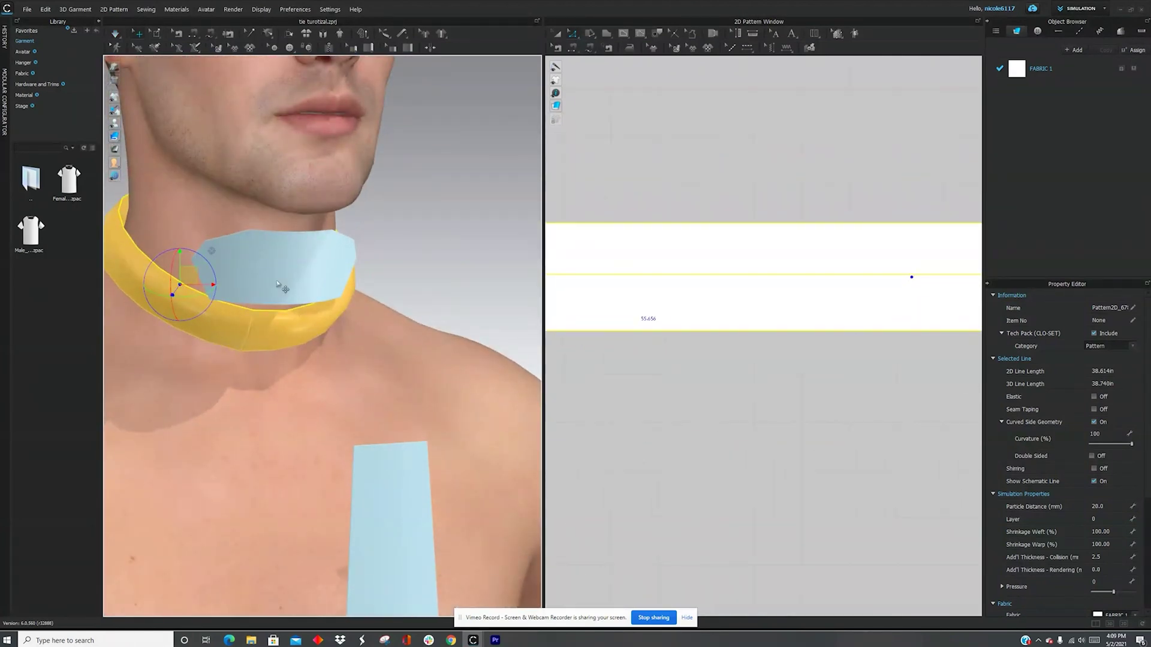
{"action": "left_click", "coordinate": [763, 276]}
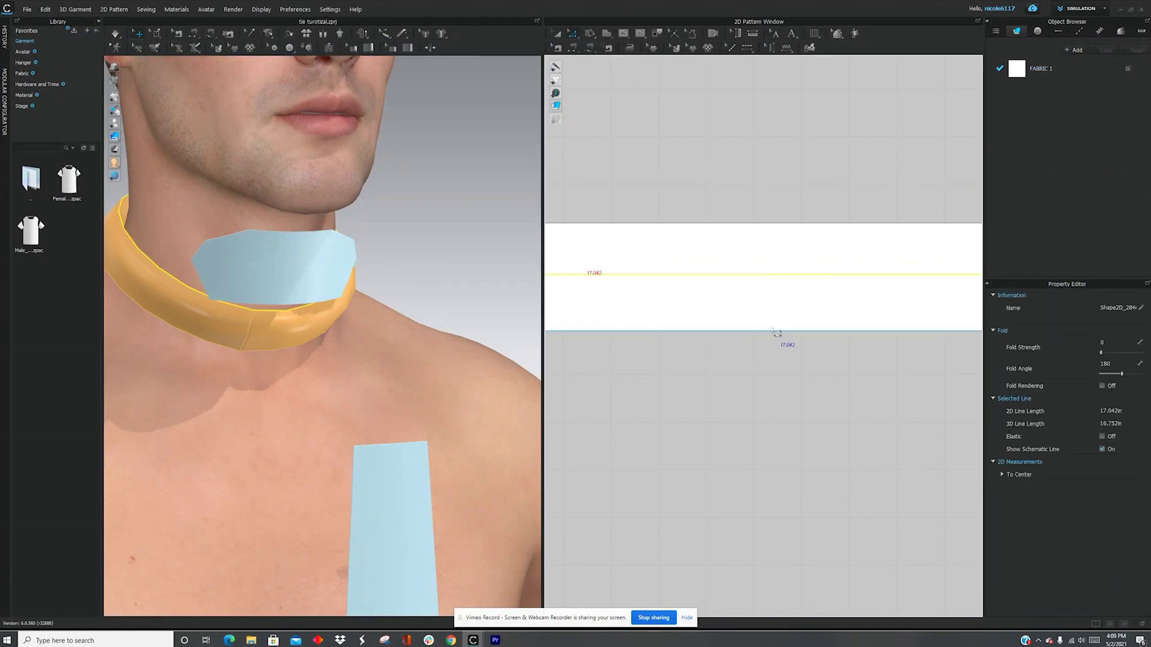
{"action": "left_click", "coordinate": [161, 287]}
{"action": "scroll", "coordinate": [891, 290], "scroll_direction": "up", "scroll_amount": 2}
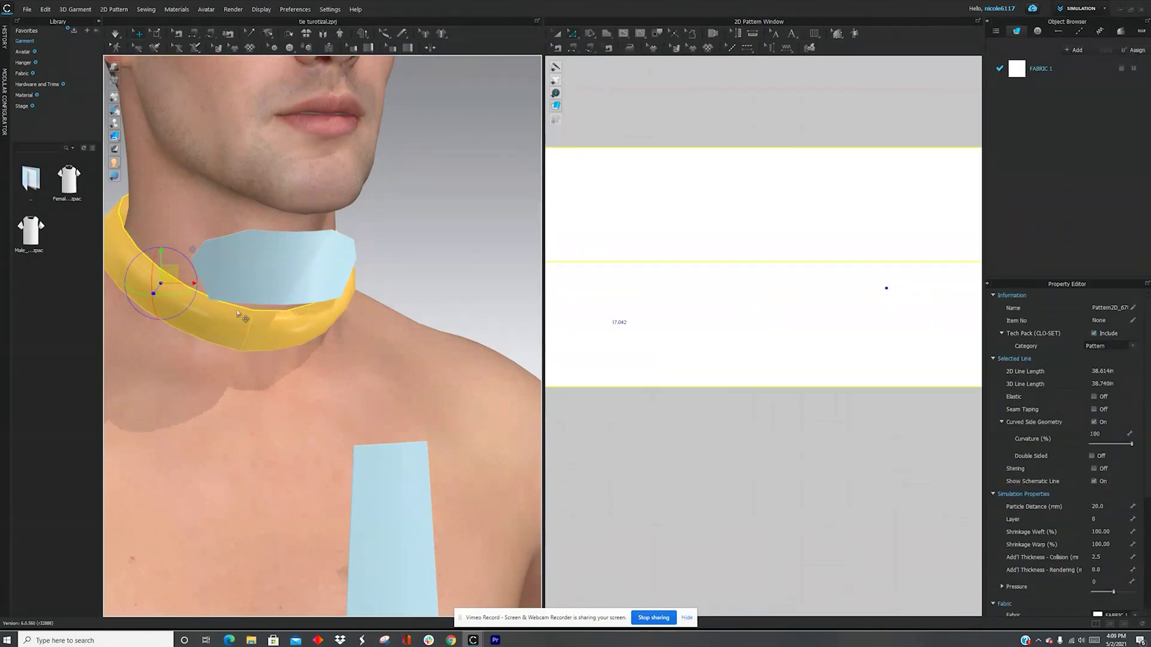
{"action": "left_click", "coordinate": [201, 301]}
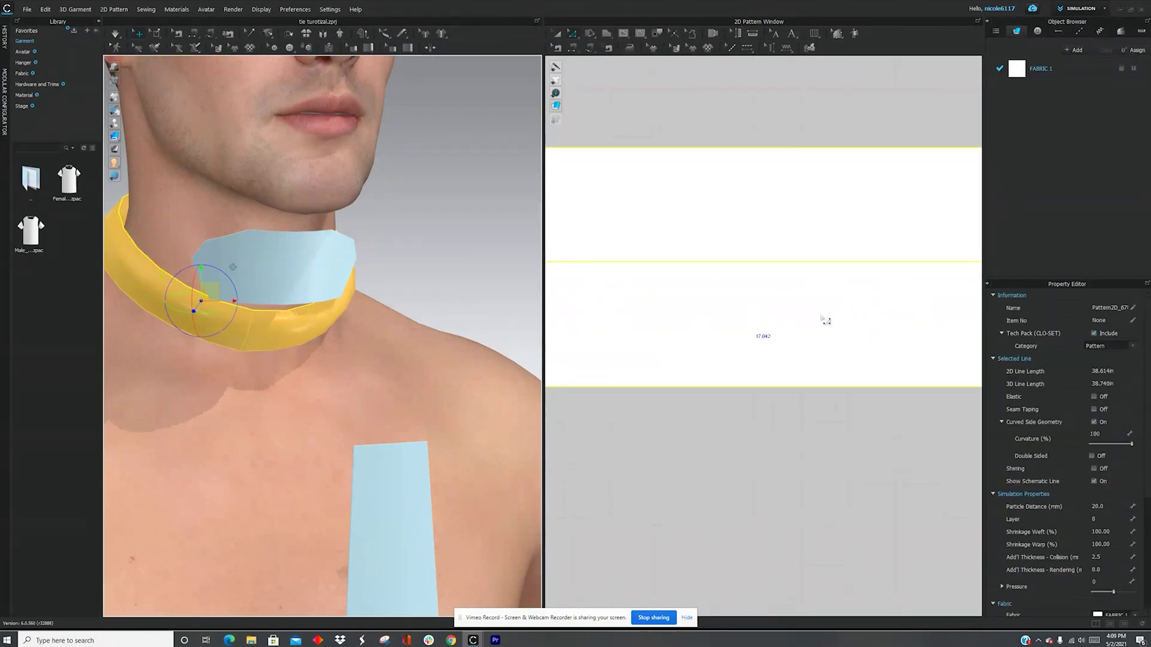
{"action": "scroll", "coordinate": [824, 319], "scroll_direction": "down", "scroll_amount": 4}
{"action": "scroll", "coordinate": [869, 303], "scroll_direction": "up", "scroll_amount": 4}
{"action": "scroll", "coordinate": [419, 363], "scroll_direction": "down", "scroll_amount": 1}
{"action": "middle_click_drag", "start_coordinate": [341, 336], "coordinate": [419, 362]}
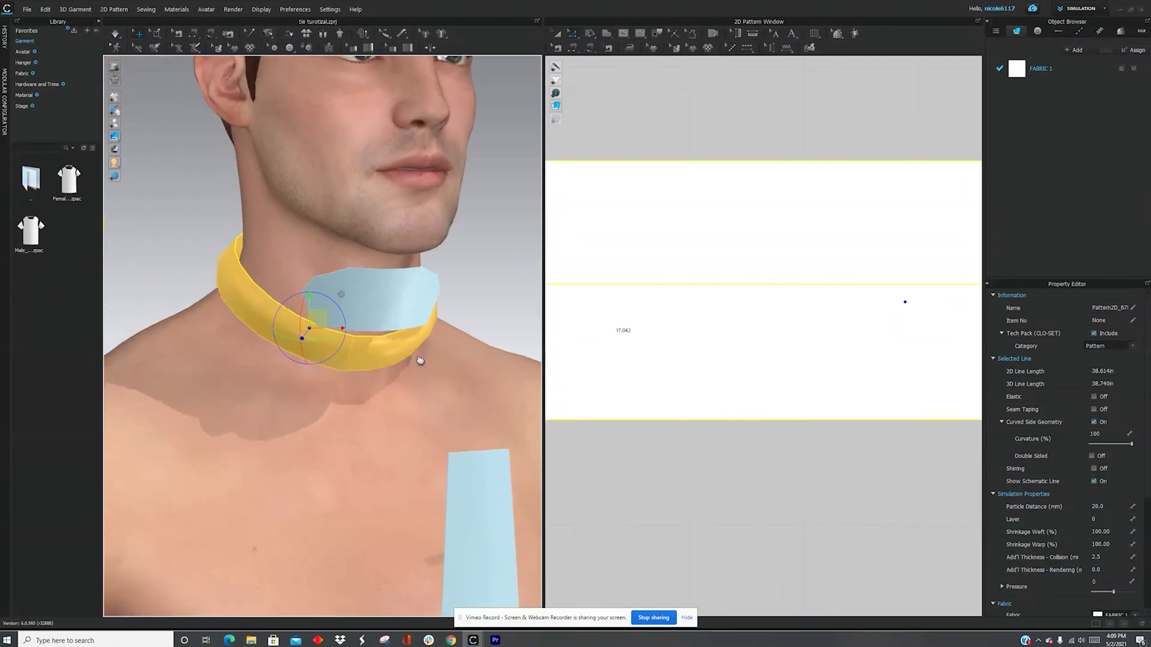
- Simulate the neckband while pulling its front down so it settles around the base of the neck
{"action": "right_click_drag", "start_coordinate": [419, 362], "coordinate": [390, 360]}
{"action": "key", "text": "space"}
{"action": "left_click_drag", "start_coordinate": [344, 362], "coordinate": [378, 377]}
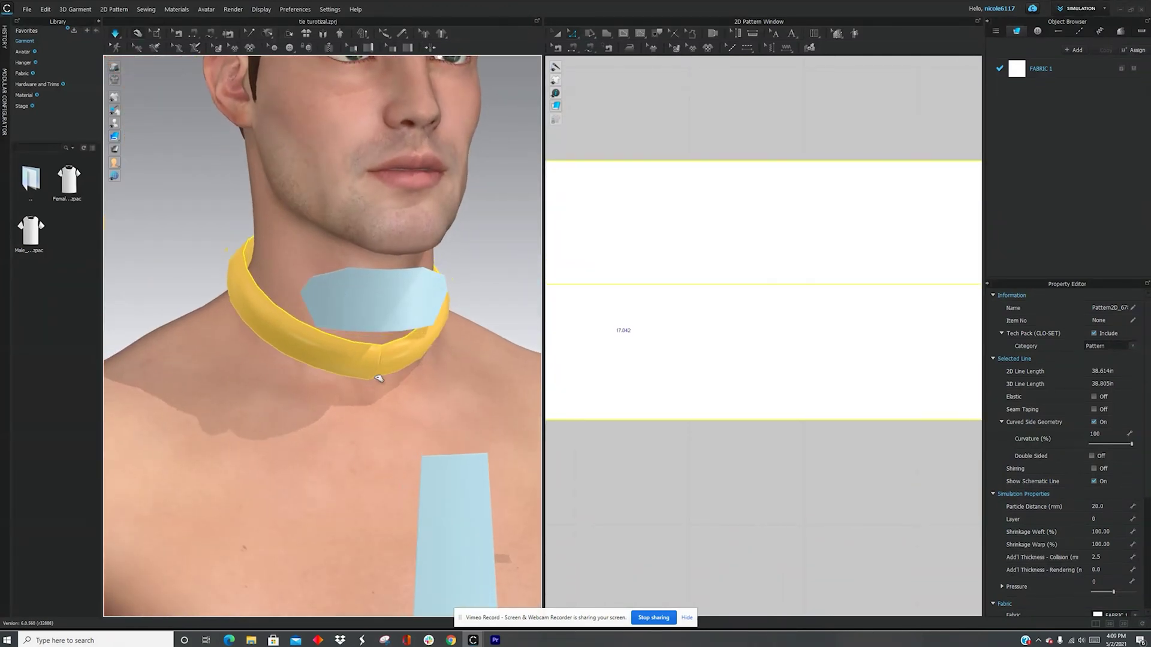
{"action": "scroll", "coordinate": [405, 400], "scroll_direction": "down", "scroll_amount": 3}
{"action": "right_click_drag", "start_coordinate": [439, 390], "coordinate": [376, 355]}
{"action": "key", "text": "space"}
- Unstrengthen the neckband and pull its front seam slightly down on the avatar
{"action": "right_click", "coordinate": [374, 353]}
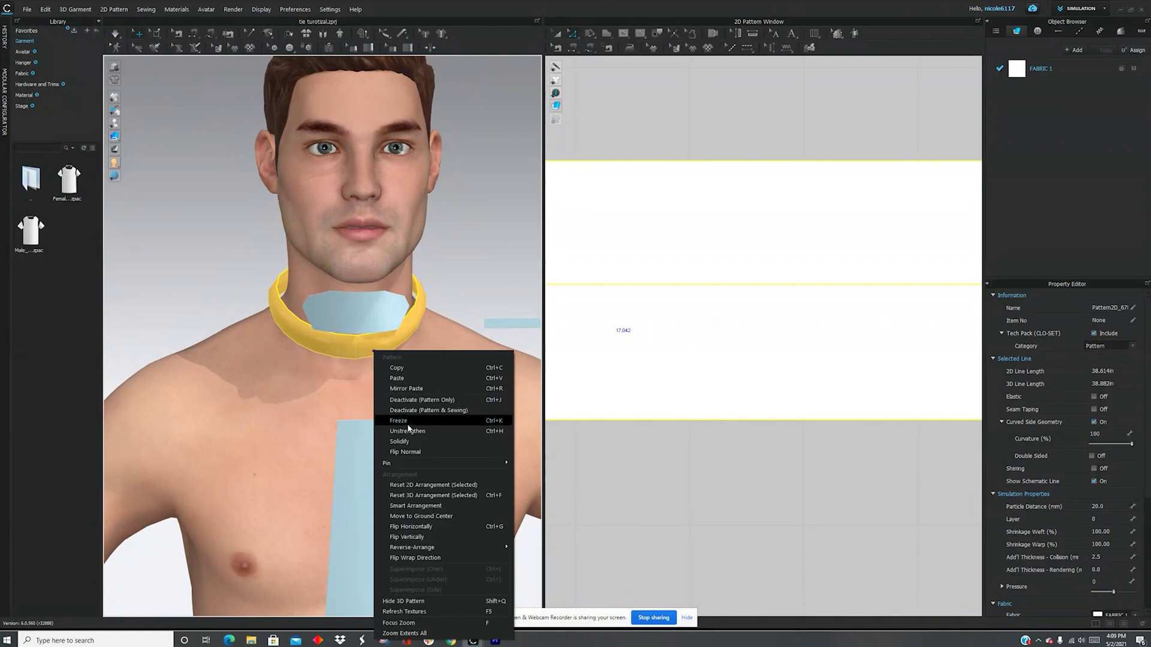
{"action": "left_click", "coordinate": [409, 434]}
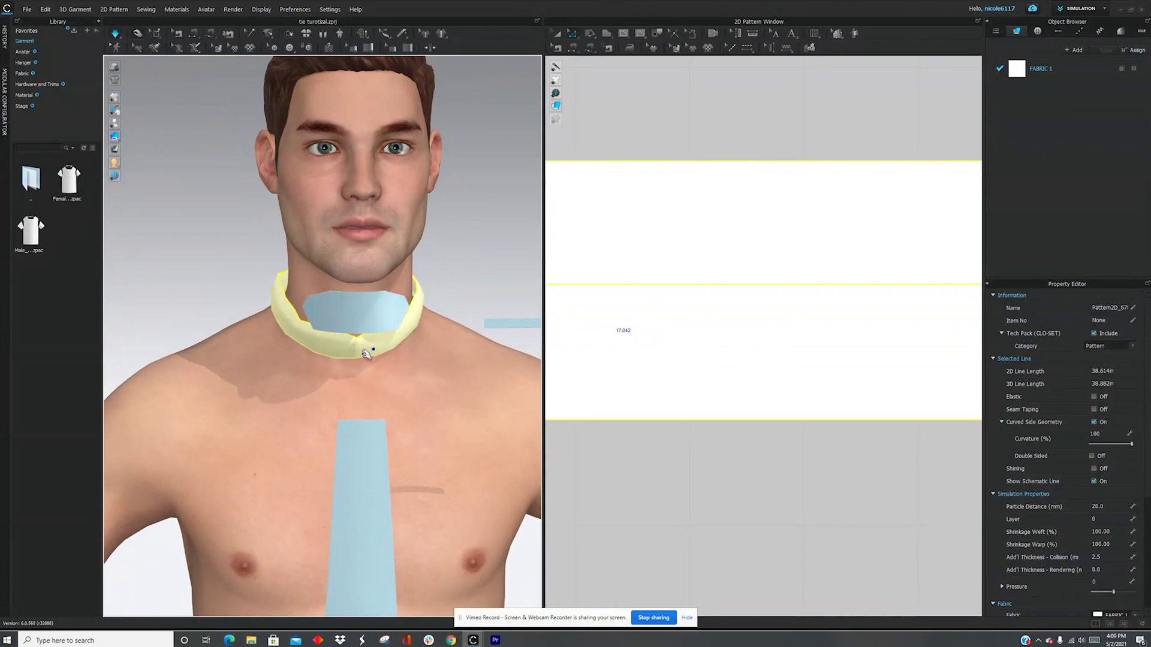
{"action": "left_click_drag", "start_coordinate": [366, 354], "coordinate": [368, 370]}
{"action": "scroll", "coordinate": [402, 417], "scroll_direction": "down", "scroll_amount": 2}
{"action": "middle_click_drag", "start_coordinate": [401, 406], "coordinate": [368, 293]}
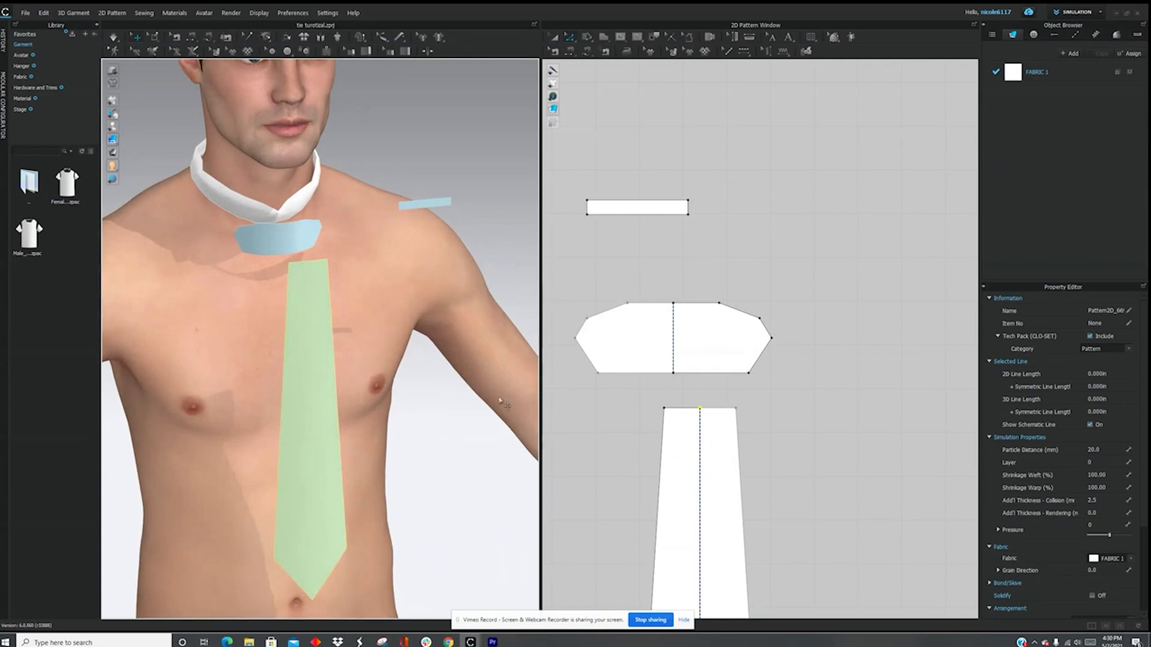
- Centre the blade under the neckband and move the middle point of its top edge down to form a V-notch
{"action": "left_click", "coordinate": [298, 320]}
{"action": "scroll", "coordinate": [300, 326], "scroll_direction": "up", "scroll_amount": 2}
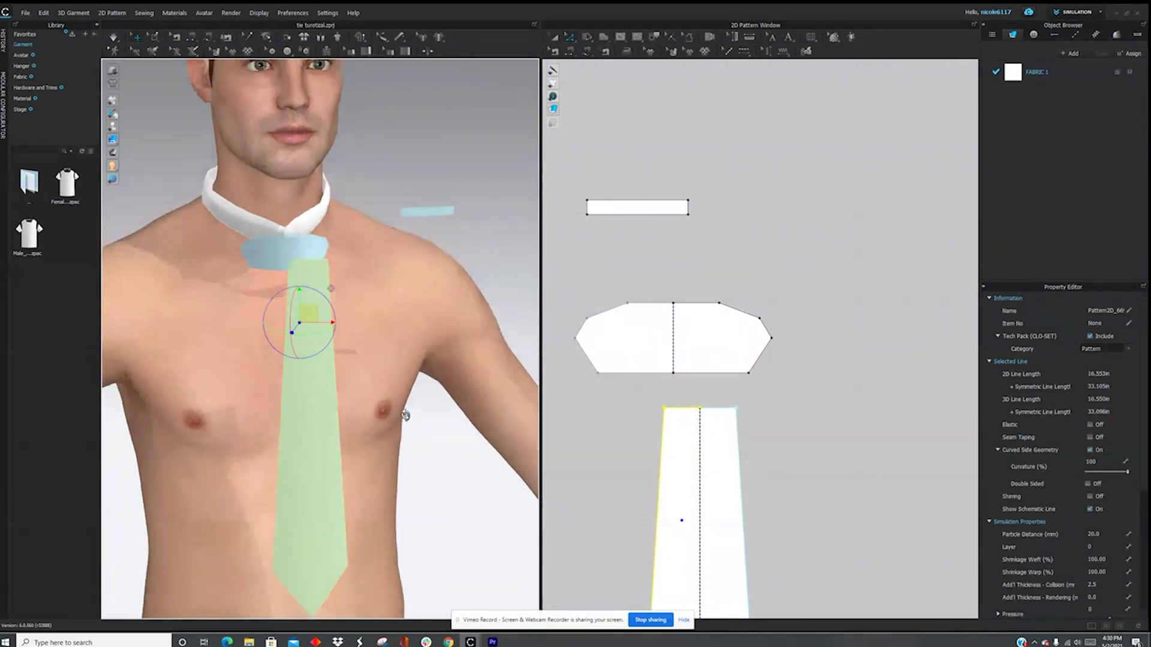
{"action": "left_click", "coordinate": [294, 401]}
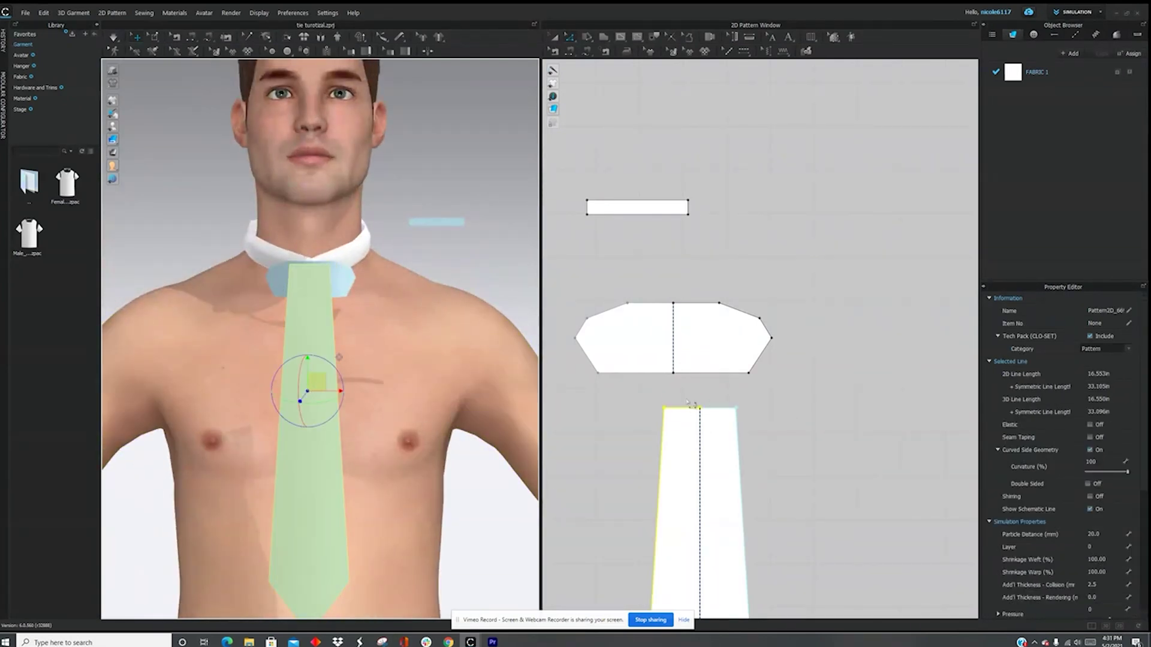
{"action": "left_click", "coordinate": [696, 401]}
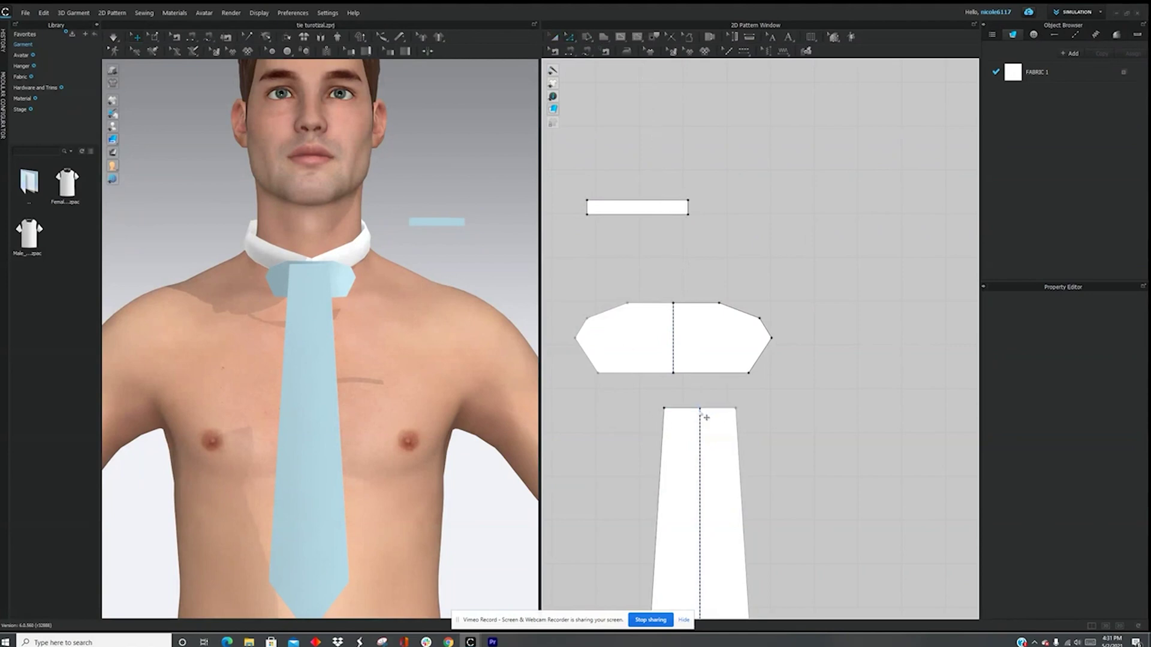
{"action": "left_click_drag", "start_coordinate": [699, 409], "coordinate": [702, 416]}
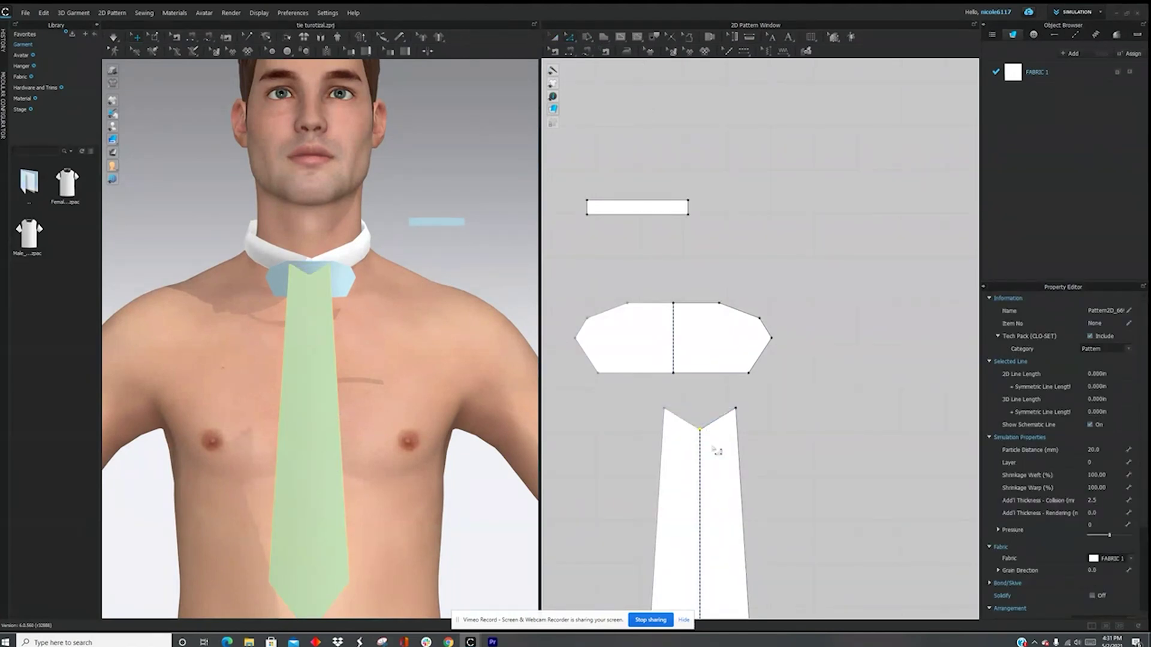
- Lower the blade slightly below the neckband and move the knot piece aside to the avatar's shoulder in 3D
{"action": "scroll", "coordinate": [713, 447], "scroll_direction": "up", "scroll_amount": 1}
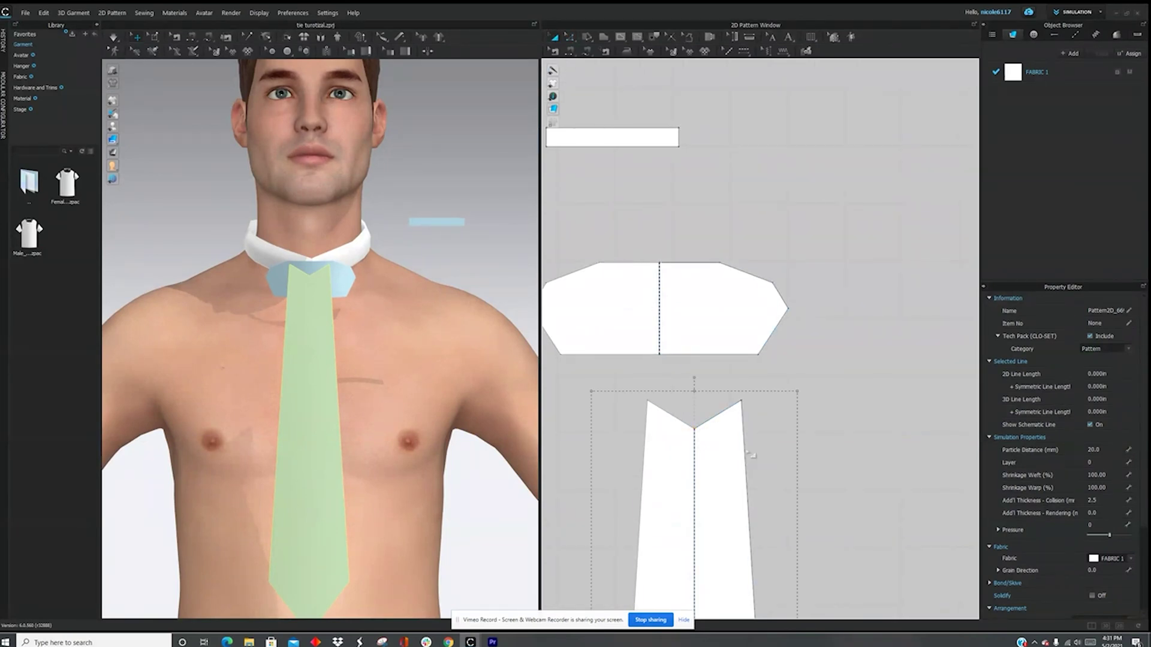
{"action": "scroll", "coordinate": [750, 454], "scroll_direction": "down", "scroll_amount": 3}
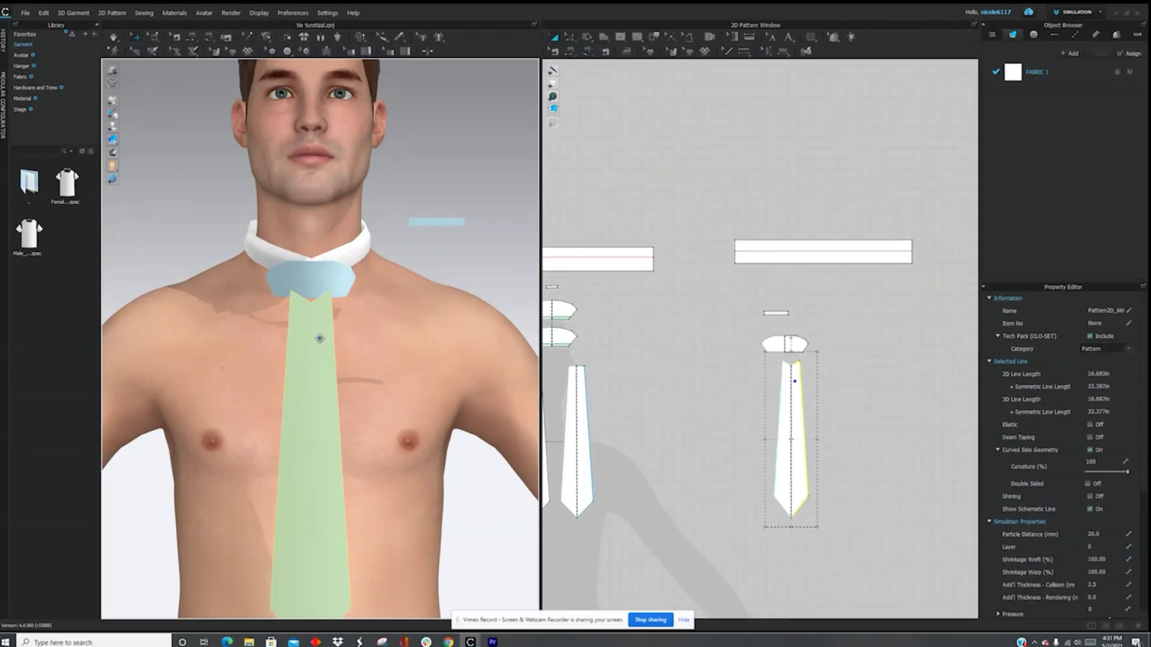
{"action": "left_click_drag", "start_coordinate": [328, 278], "coordinate": [463, 217]}
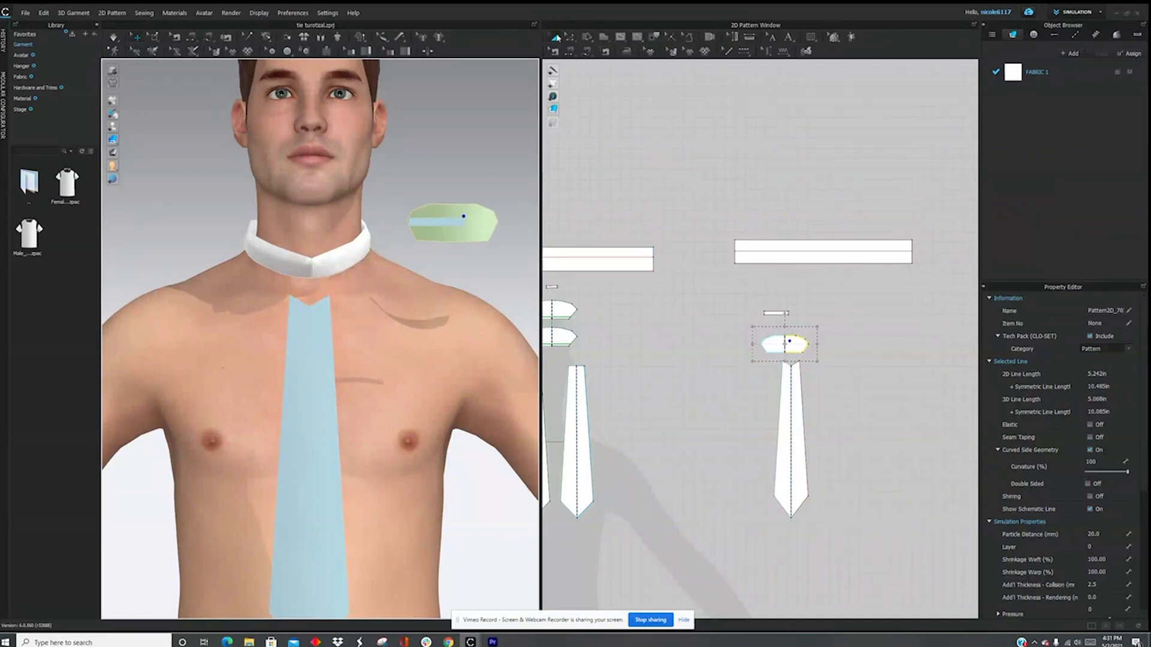
- Move the middle point of each short end of the neckband inward so both ends become V-notched
{"action": "left_click", "coordinate": [569, 37]}
{"action": "middle_click_drag", "start_coordinate": [901, 280], "coordinate": [832, 304]}
{"action": "left_click_drag", "start_coordinate": [660, 273], "coordinate": [677, 282]}
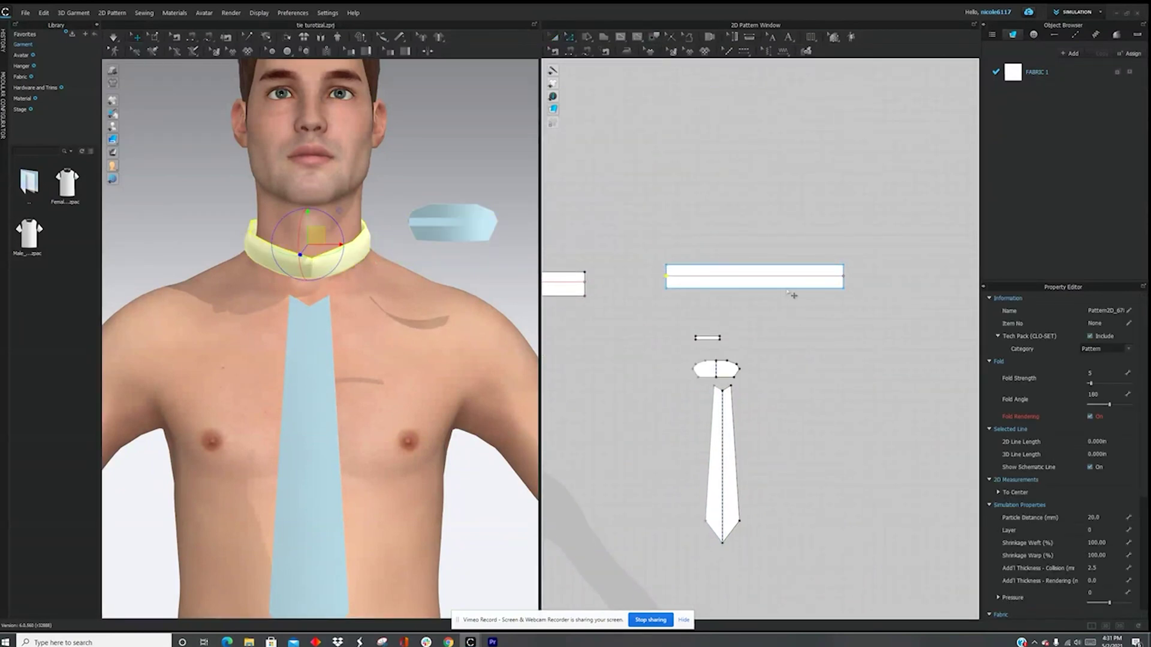
{"action": "scroll", "coordinate": [839, 264], "scroll_direction": "up", "scroll_amount": 2}
{"action": "left_click_drag", "start_coordinate": [874, 288], "coordinate": [823, 275]}
{"action": "key", "text": "Left"}
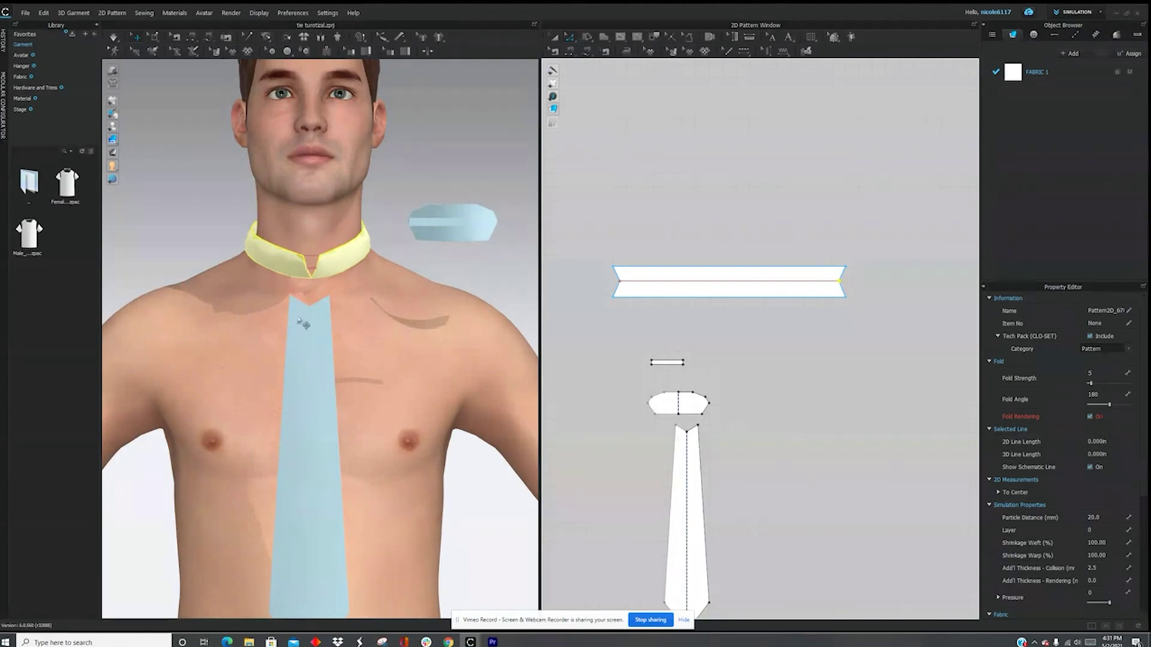
- Simulate the reshaped neckband and check the pointed front where its ends meet
{"action": "key", "text": "space"}
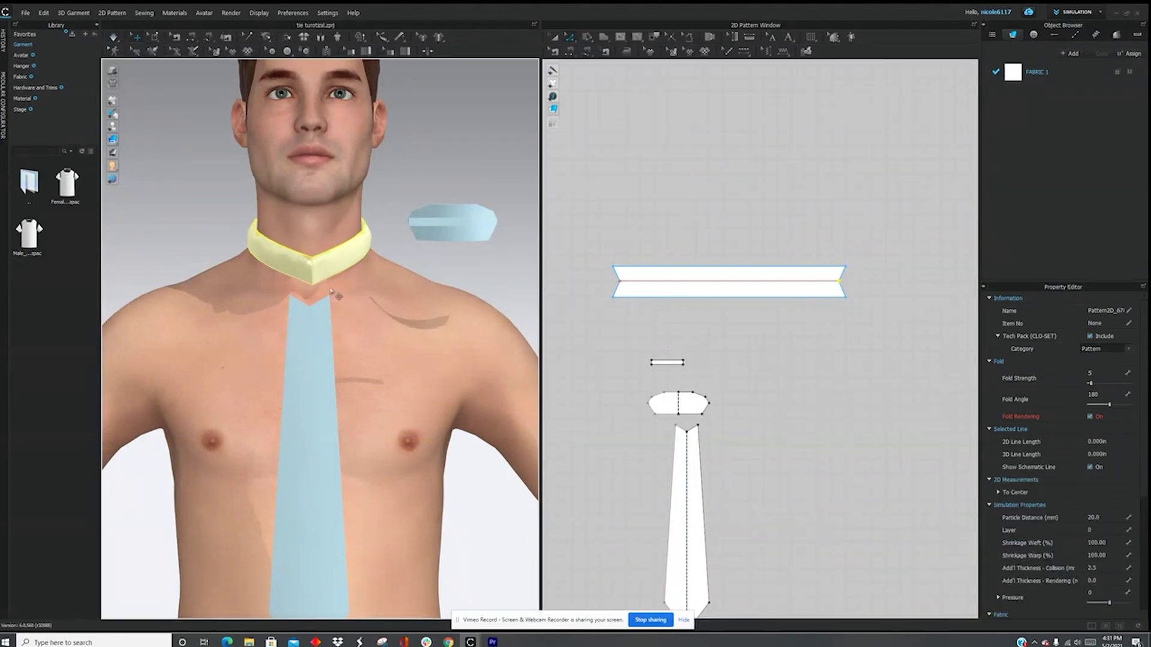
{"action": "scroll", "coordinate": [331, 292], "scroll_direction": "up", "scroll_amount": 3}
{"action": "middle_click_drag", "start_coordinate": [318, 251], "coordinate": [316, 303]}
{"action": "right_click_drag", "start_coordinate": [316, 303], "coordinate": [342, 324]}
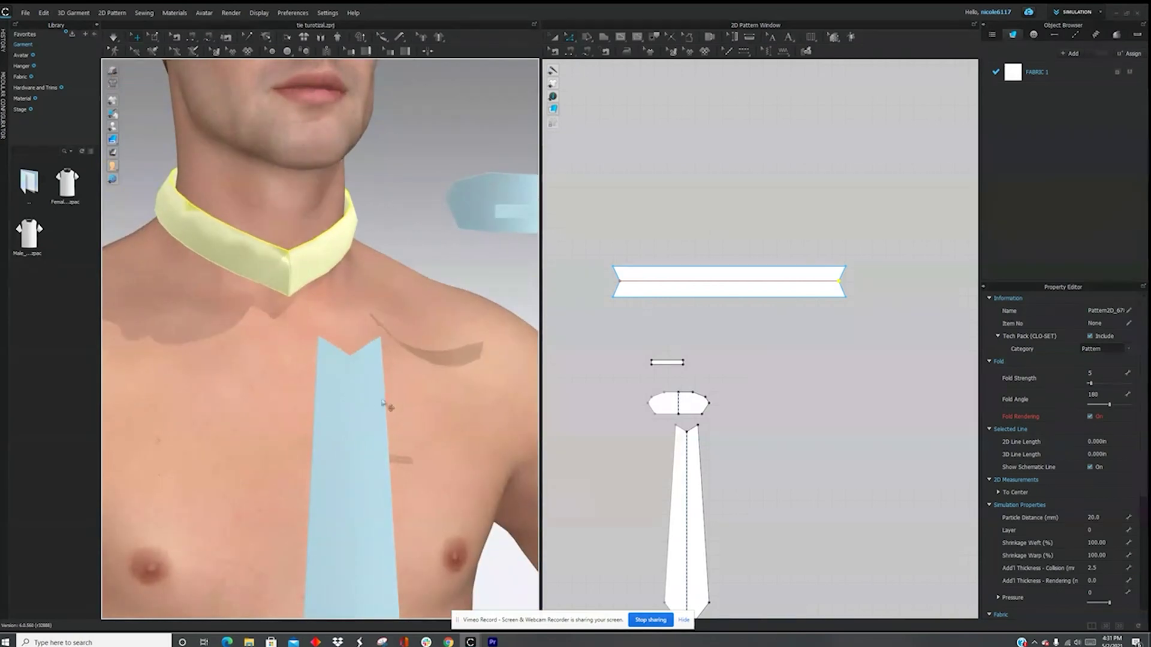
- Free-sew the left half of the blade's V-notch to the right end of the neckband's lower edge
{"action": "left_click", "coordinate": [383, 405]}
{"action": "left_click", "coordinate": [579, 48]}
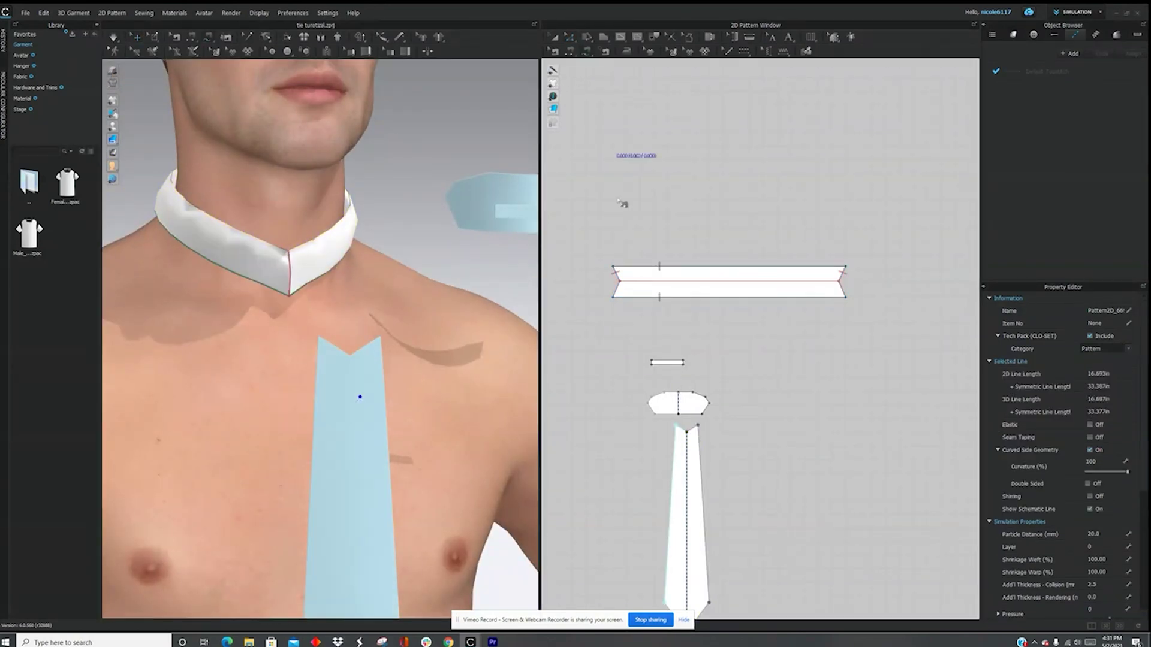
{"action": "scroll", "coordinate": [696, 359], "scroll_direction": "up", "scroll_amount": 3}
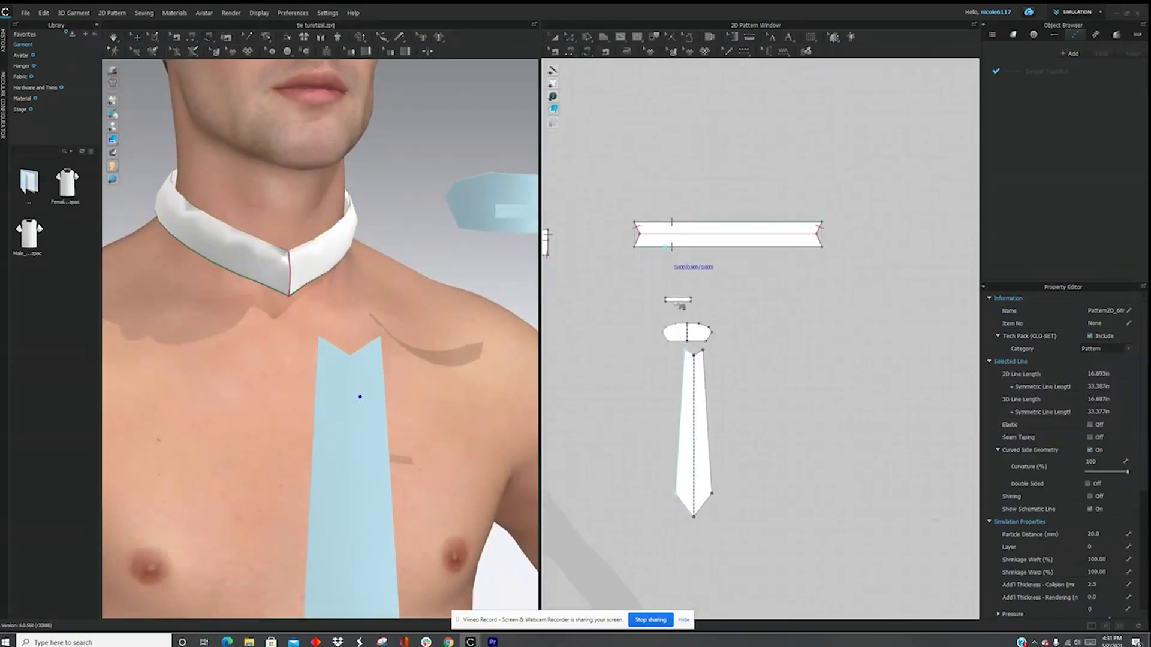
{"action": "left_click", "coordinate": [685, 350]}
{"action": "scroll", "coordinate": [654, 313], "scroll_direction": "down", "scroll_amount": 1}
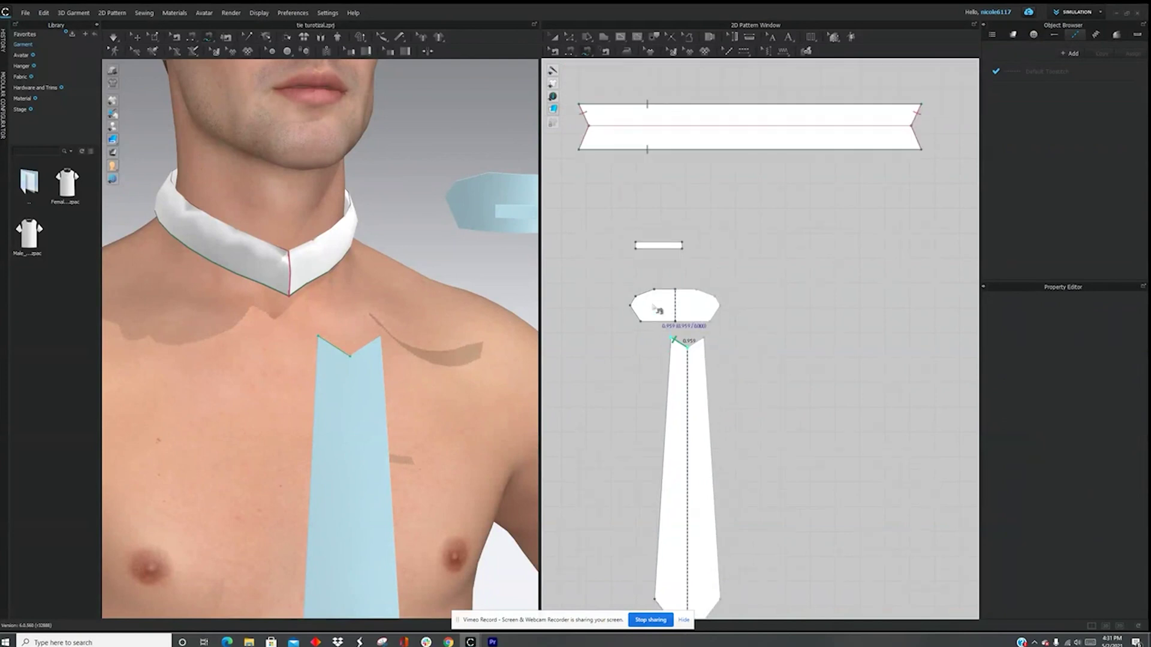
{"action": "scroll", "coordinate": [681, 488], "scroll_direction": "down", "scroll_amount": 2}
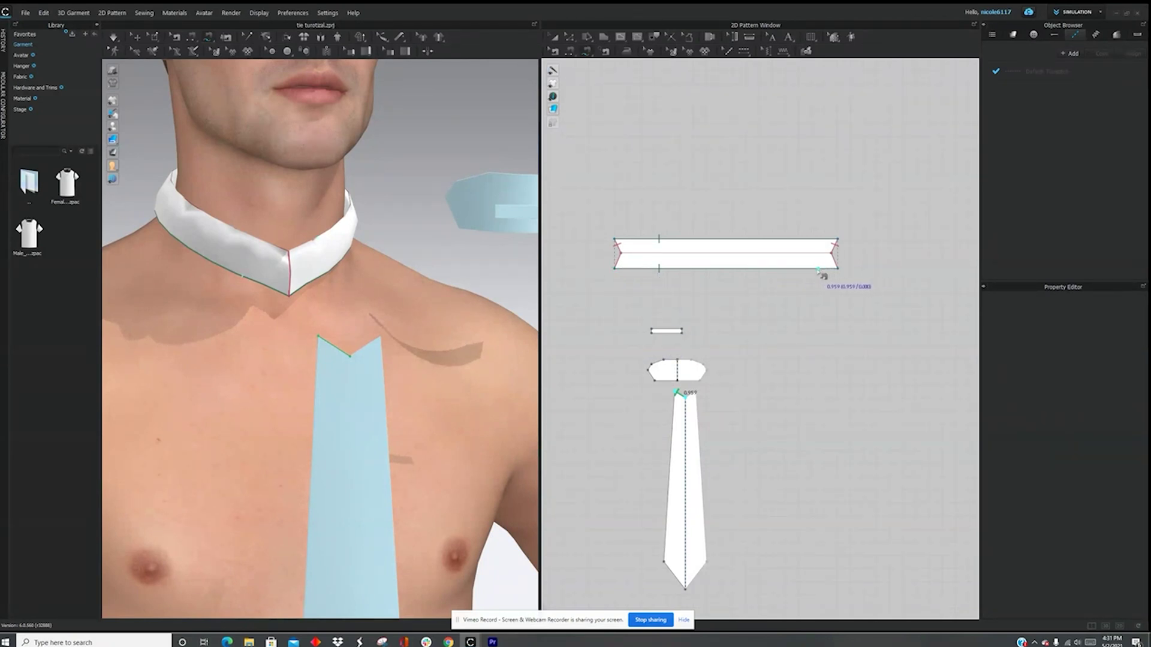
{"action": "left_click", "coordinate": [837, 268]}
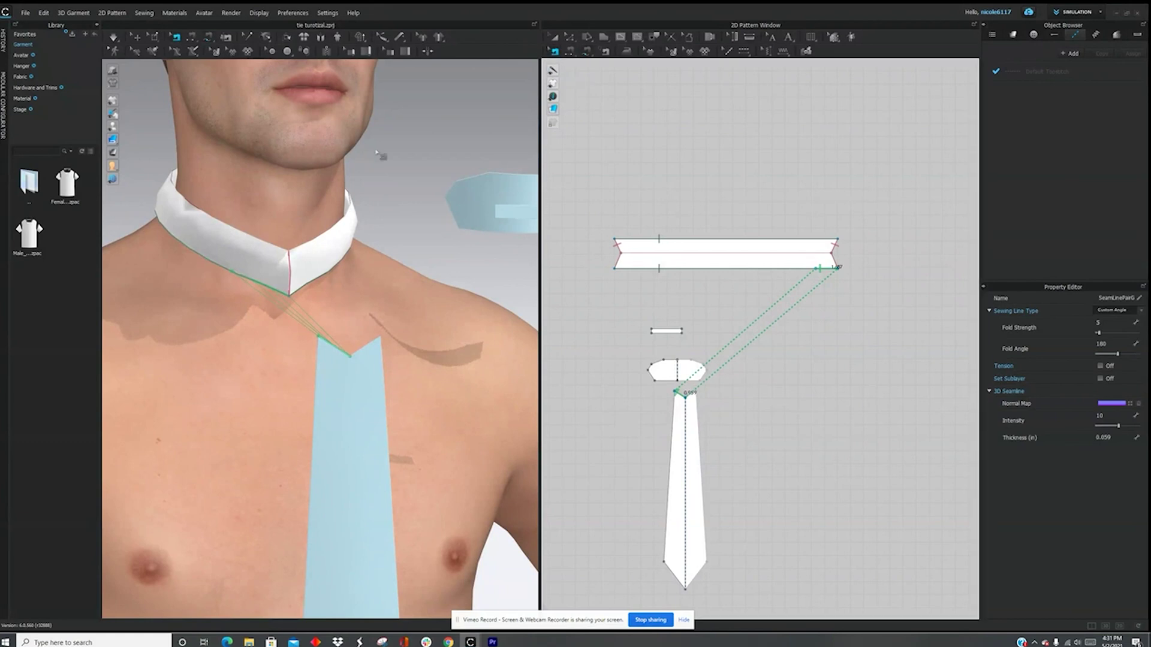
- Shorten that seam's neckband segment to 0.959 in to match the blade's notch edge
{"action": "scroll", "coordinate": [803, 305], "scroll_direction": "up", "scroll_amount": 3}
{"action": "left_click", "coordinate": [818, 290]}
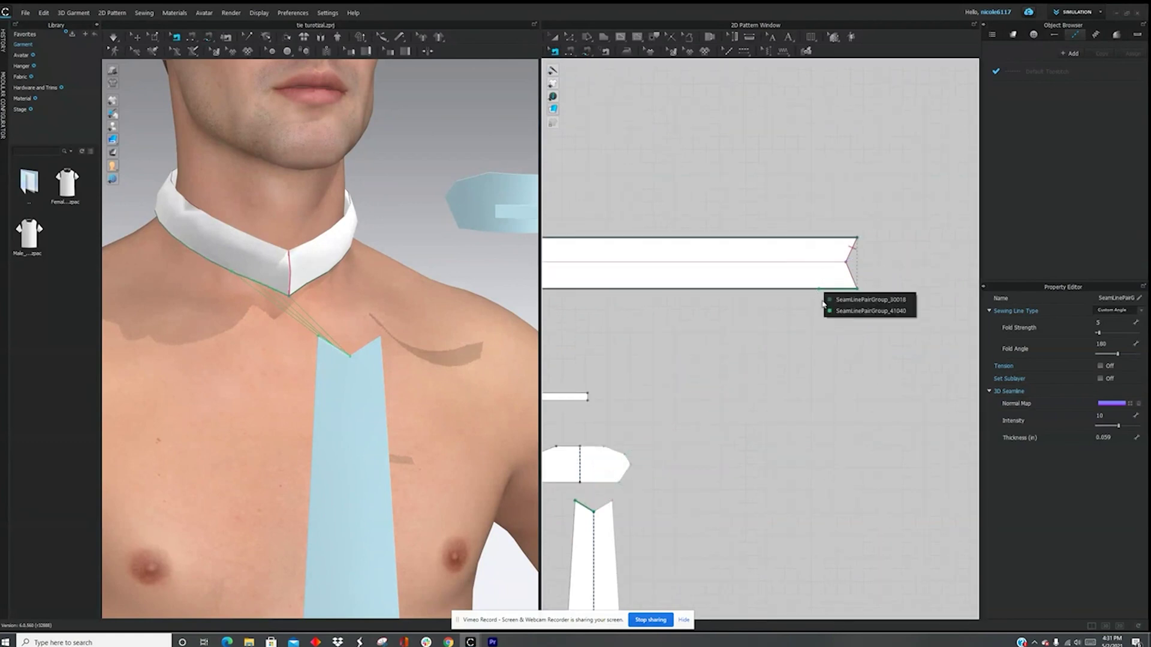
{"action": "left_click", "coordinate": [829, 310]}
{"action": "left_click_drag", "start_coordinate": [820, 290], "coordinate": [823, 291]}
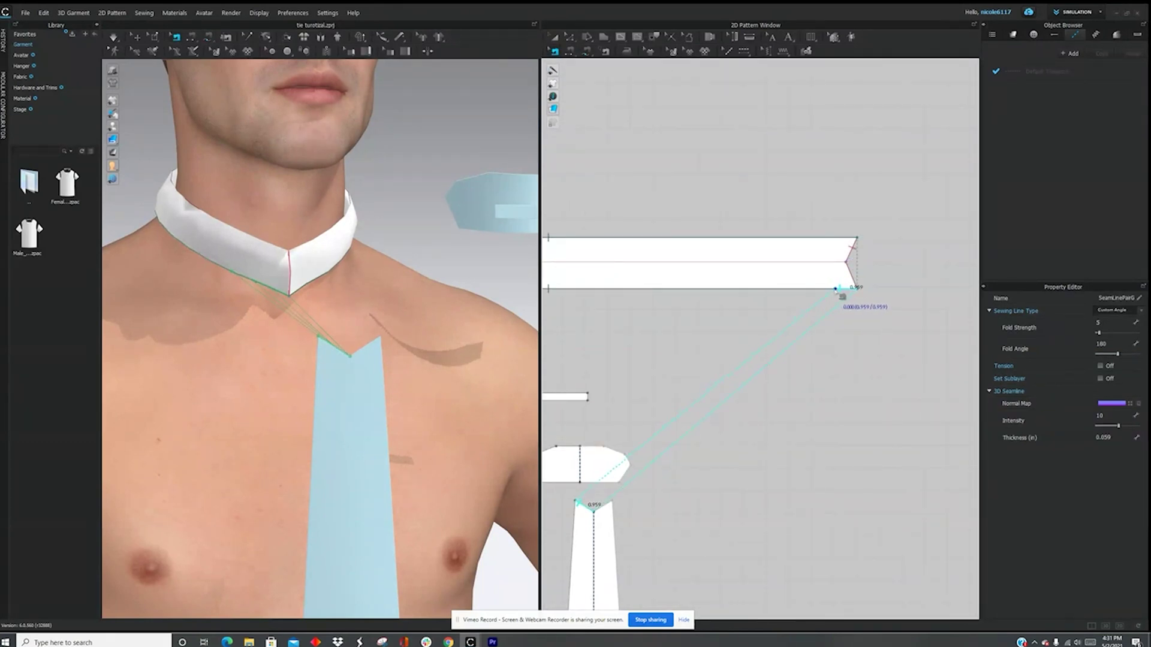
{"action": "scroll", "coordinate": [842, 296], "scroll_direction": "down", "scroll_amount": 3}
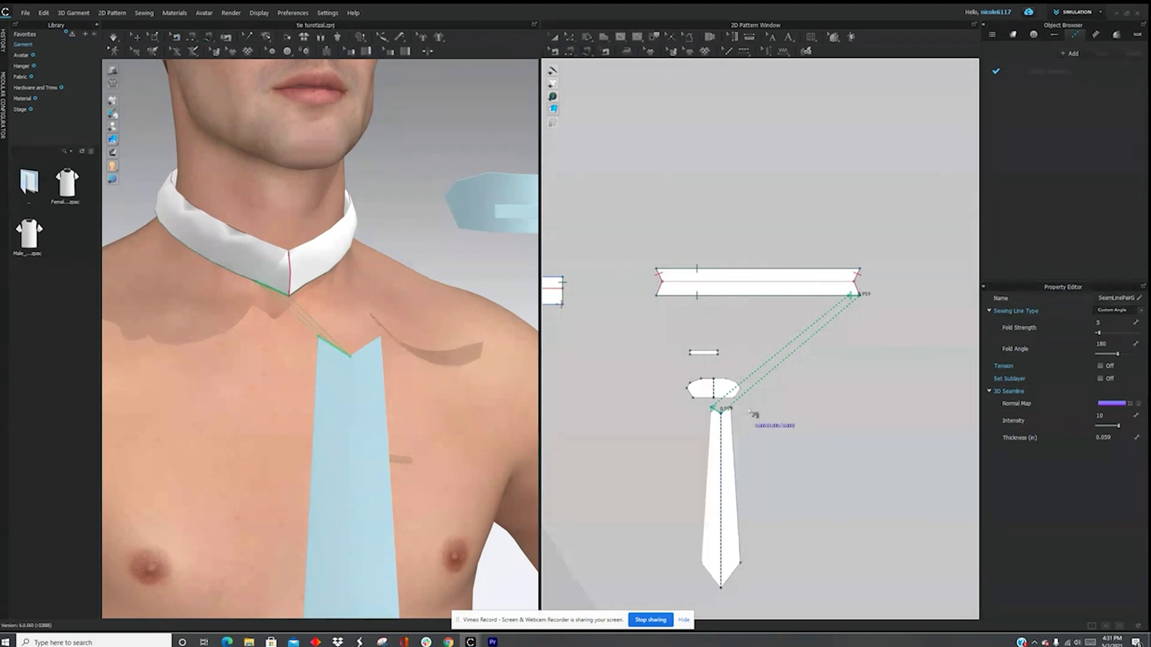
- Free-sew the right half of the blade's V-notch to the left end of the neckband's lower edge
{"action": "left_click", "coordinate": [726, 416]}
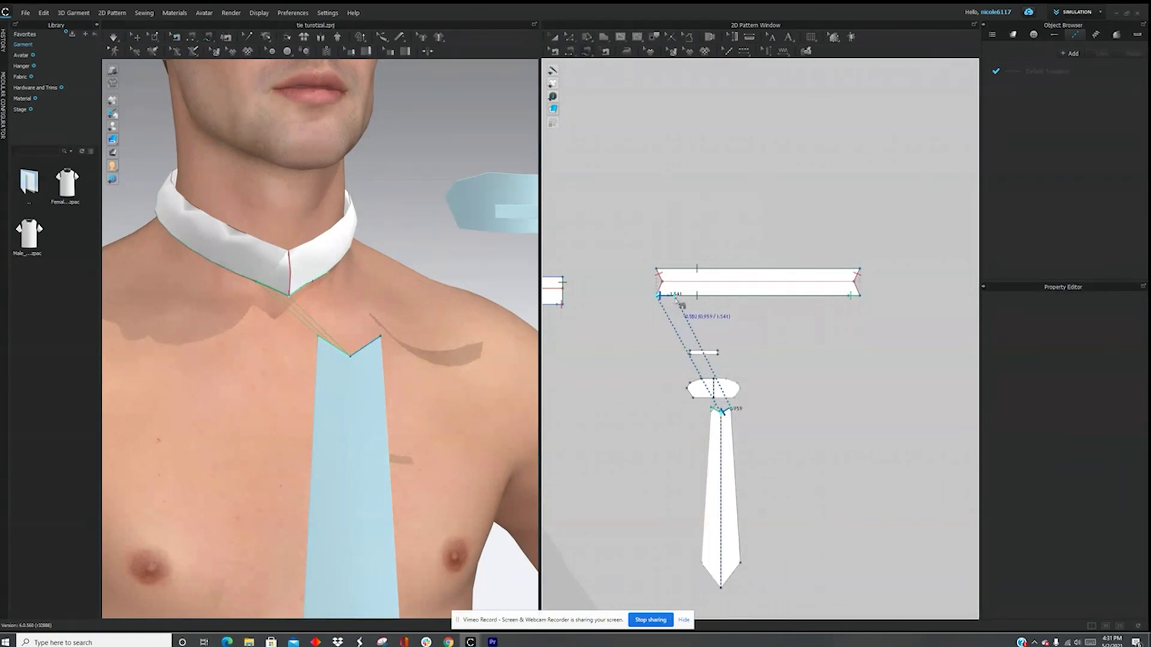
{"action": "left_click", "coordinate": [659, 295]}
{"action": "left_click", "coordinate": [554, 37]}
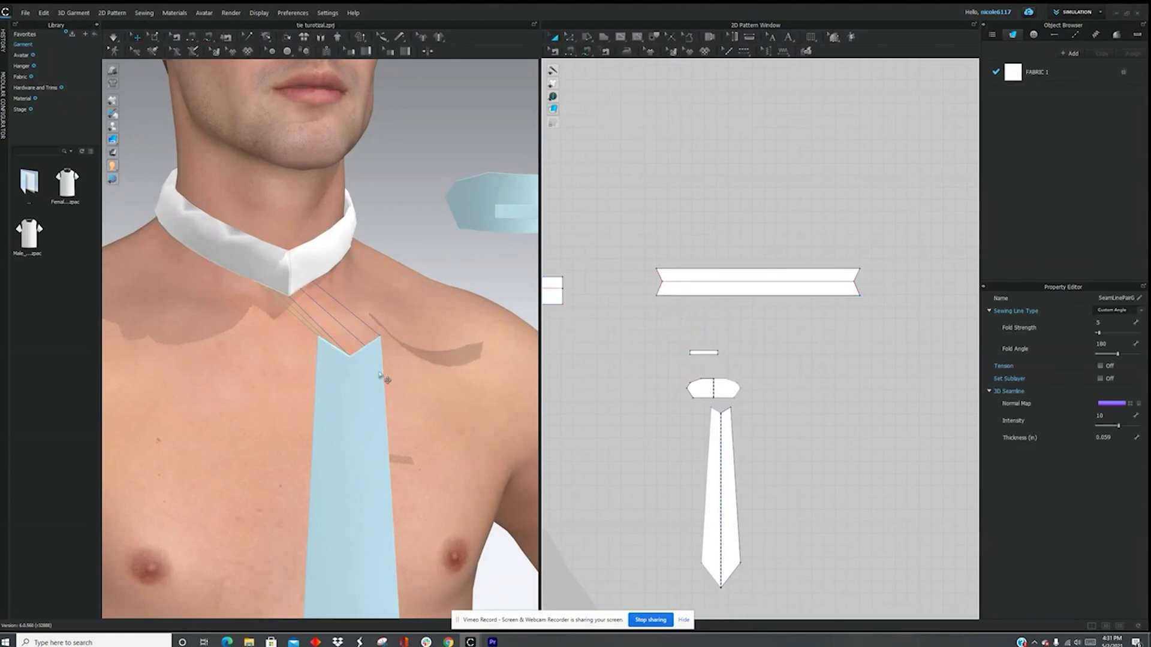
- Unfreeze the blade and simulate it so it joins the neckband and hangs down the chest
{"action": "right_click", "coordinate": [353, 382]}
{"action": "left_click", "coordinate": [396, 161]}
{"action": "left_click_drag", "start_coordinate": [344, 449], "coordinate": [280, 393]}
{"action": "key", "text": "space"}
{"action": "scroll", "coordinate": [439, 429], "scroll_direction": "up", "scroll_amount": 3}
{"action": "right_click_drag", "start_coordinate": [440, 429], "coordinate": [383, 450]}
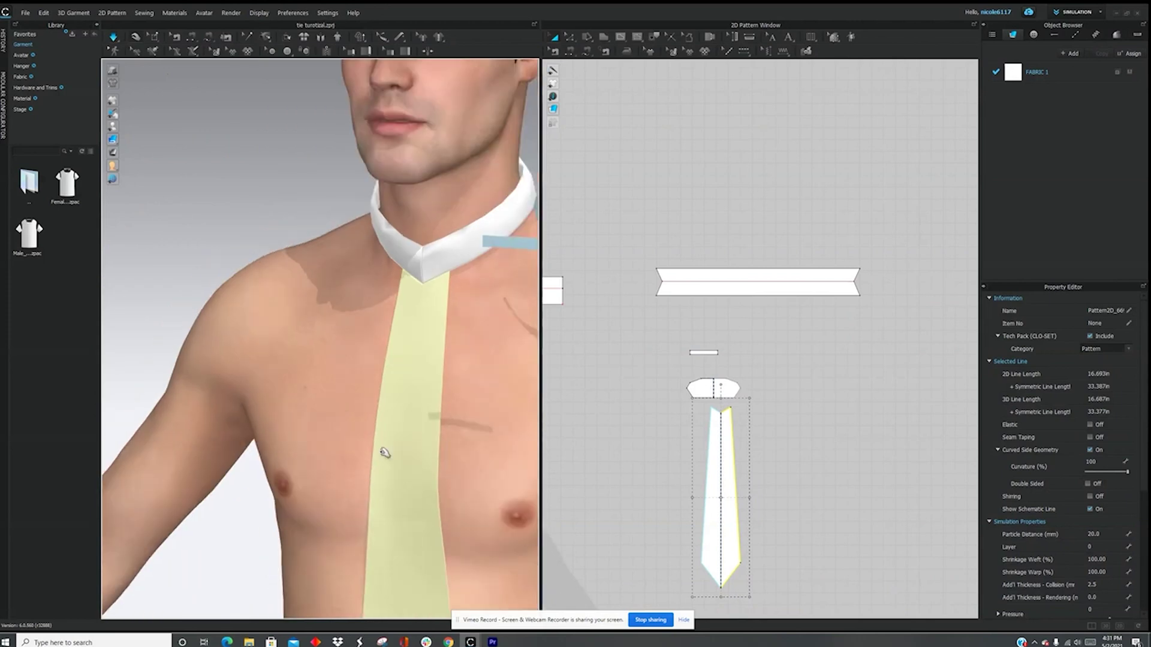
{"action": "middle_click_drag", "start_coordinate": [383, 449], "coordinate": [344, 357]}
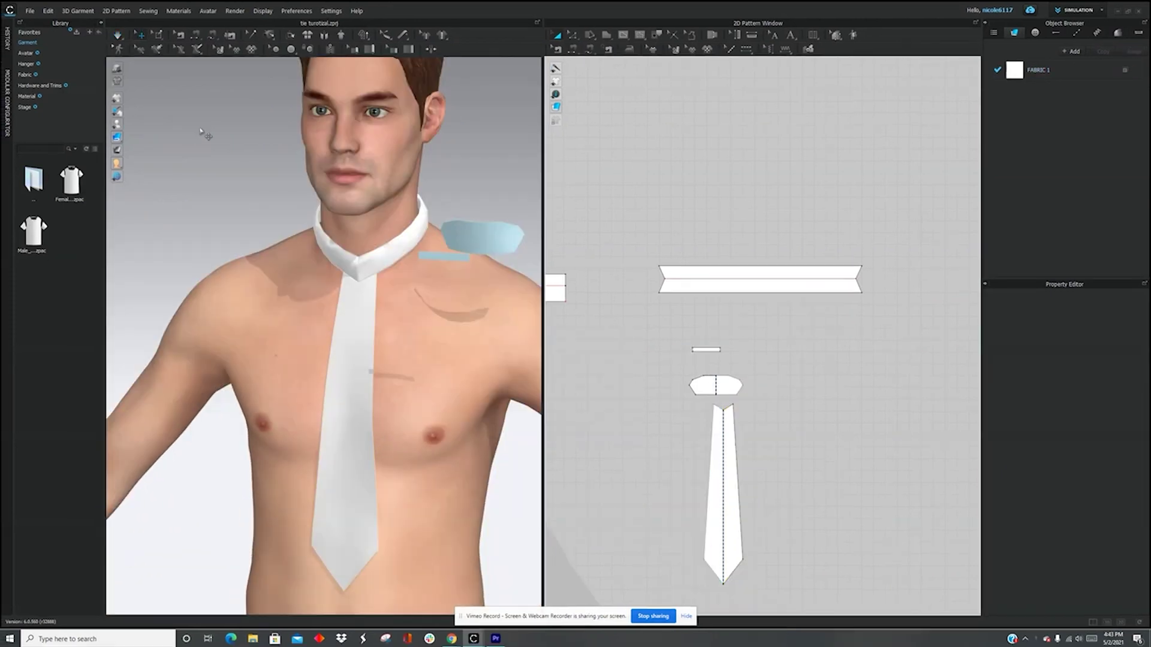
- Unfreeze the knot piece beside the avatar's shoulder
{"action": "scroll", "coordinate": [502, 318], "scroll_direction": "down", "scroll_amount": 1}
{"action": "middle_click_drag", "start_coordinate": [502, 318], "coordinate": [428, 288]}
{"action": "right_click", "coordinate": [482, 210]}
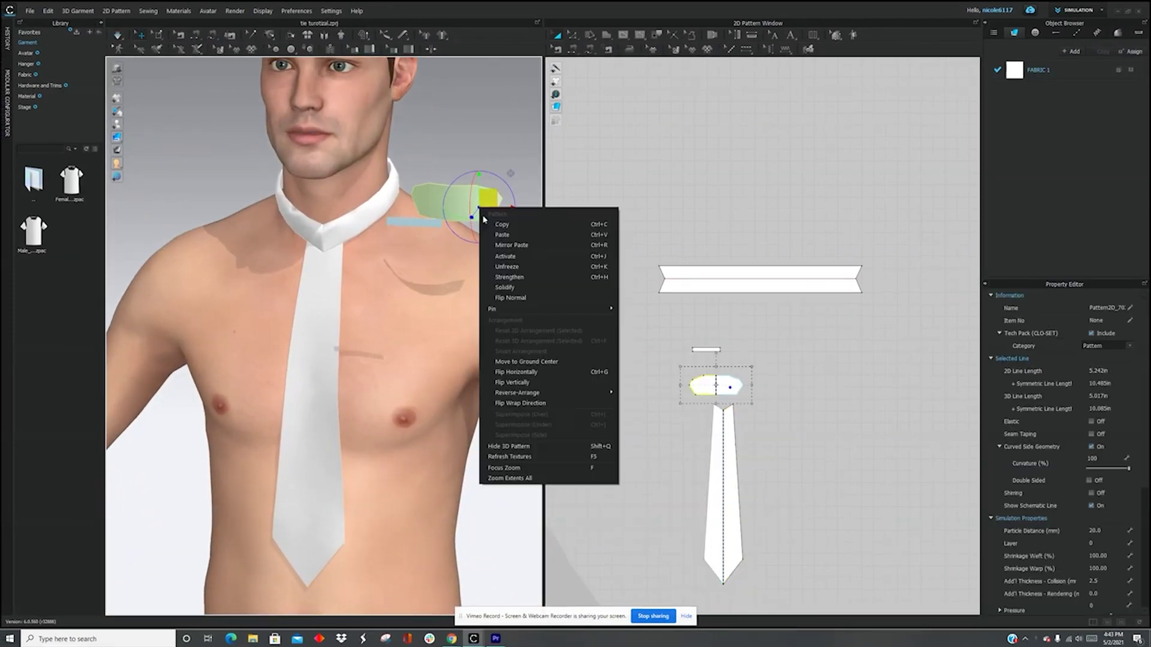
{"action": "left_click", "coordinate": [522, 271]}
{"action": "scroll", "coordinate": [724, 386], "scroll_direction": "up", "scroll_amount": 3}
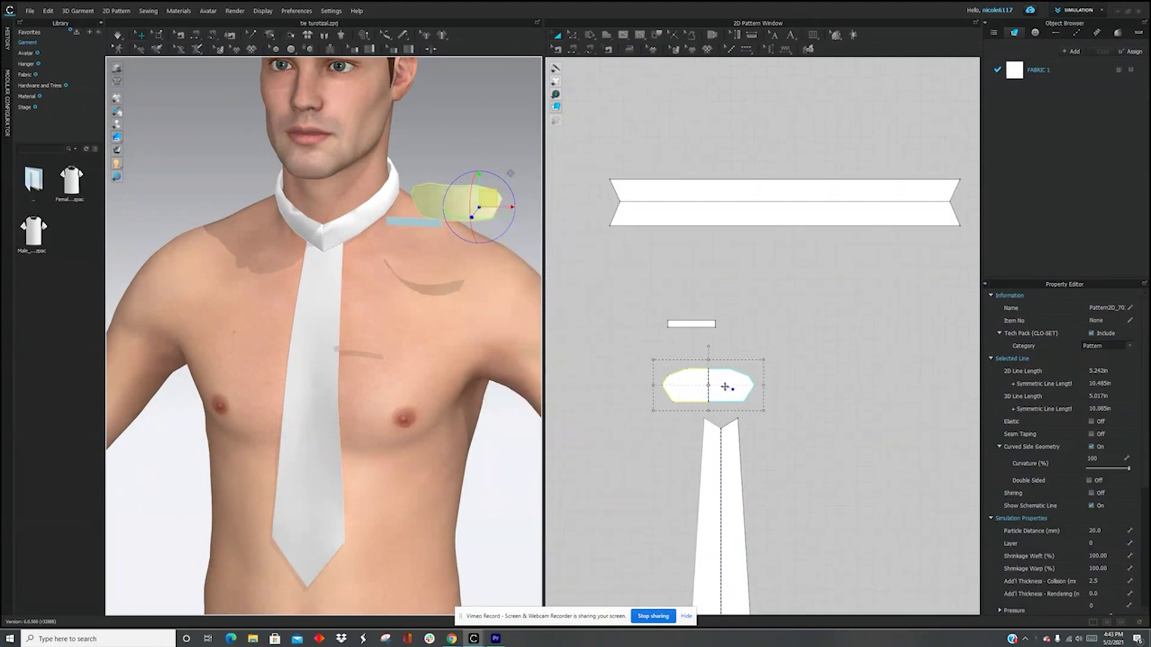
- Hide the avatar and move the knot piece in front of the blade's top, just below the neckband's point
{"action": "scroll", "coordinate": [414, 162], "scroll_direction": "down", "scroll_amount": 1}
{"action": "right_click_drag", "start_coordinate": [501, 171], "coordinate": [459, 196]}
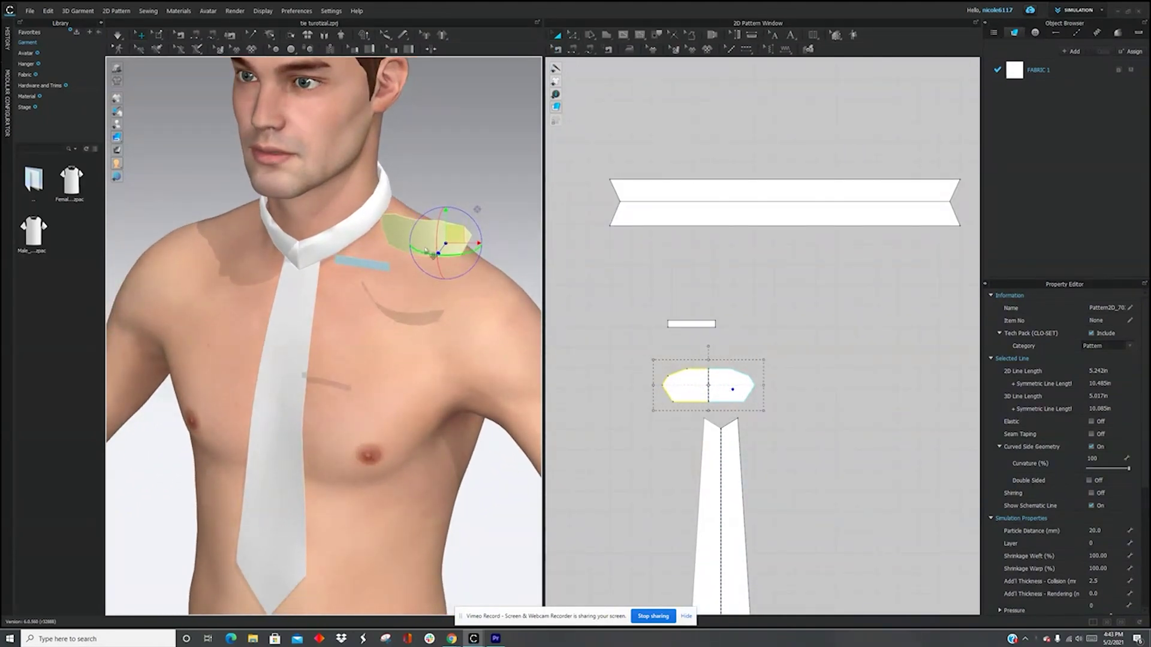
{"action": "left_click", "coordinate": [142, 124]}
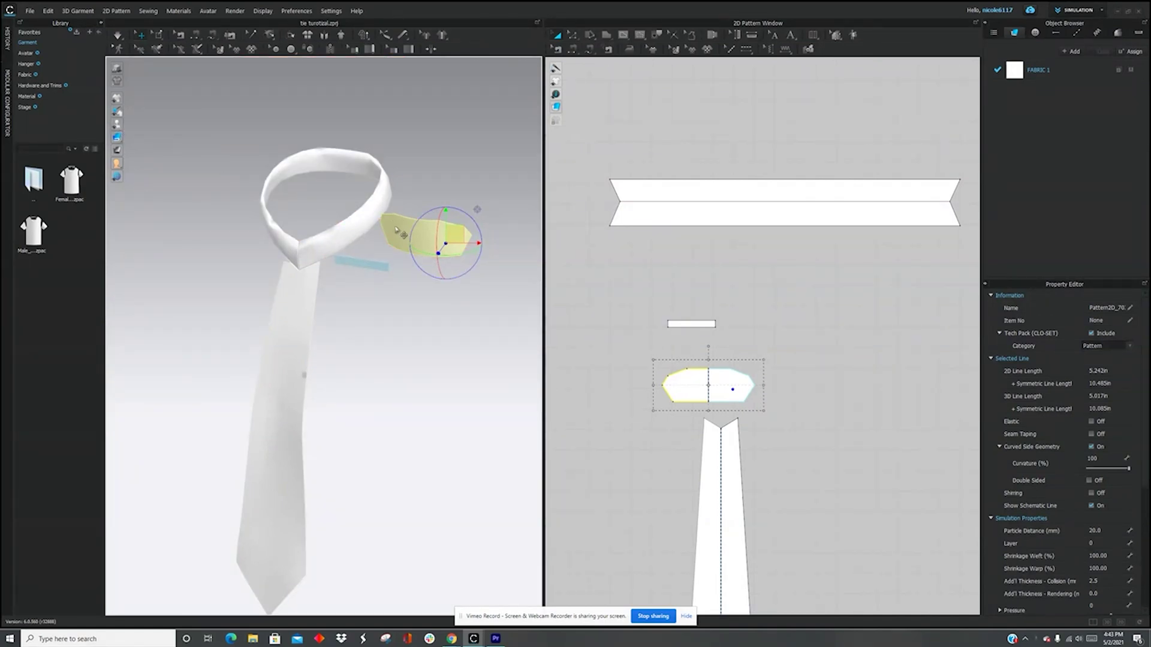
{"action": "key", "text": "space"}
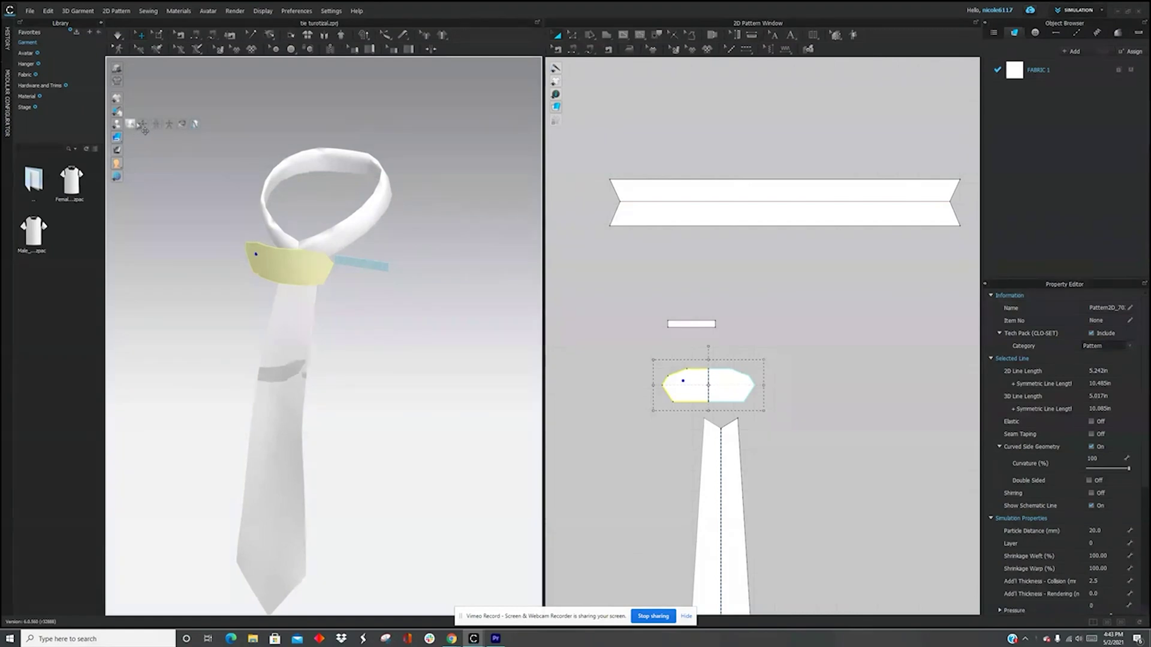
{"action": "right_click_drag", "start_coordinate": [286, 258], "coordinate": [177, 280]}
{"action": "left_click_drag", "start_coordinate": [168, 195], "coordinate": [281, 230]}
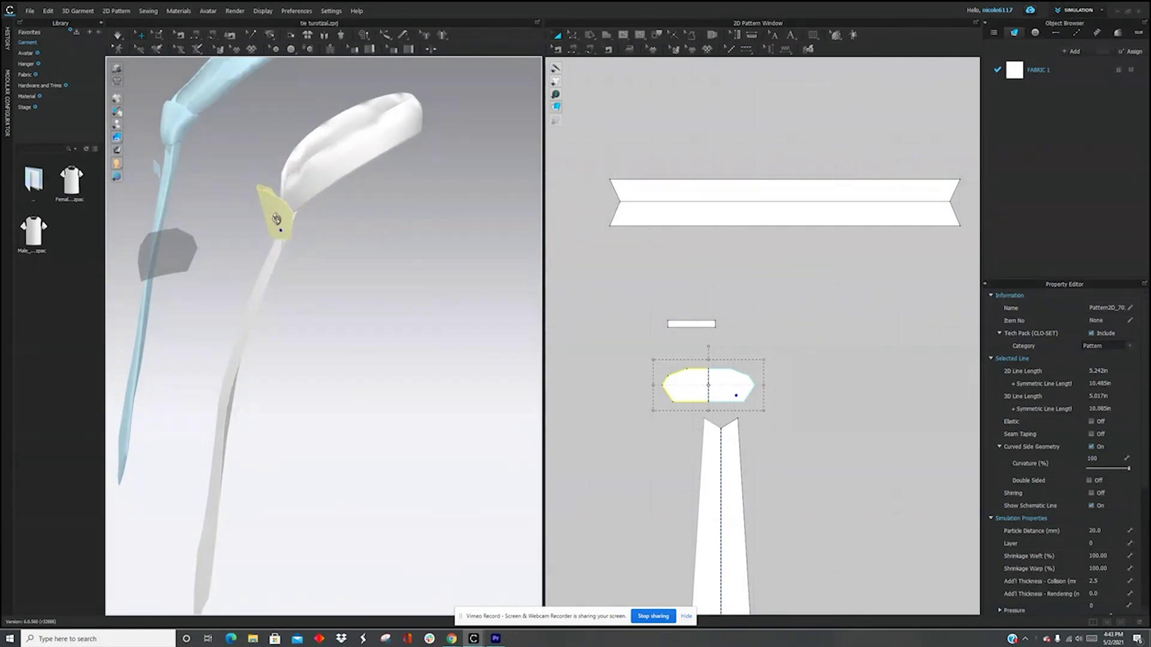
- Strengthen the knot piece and sew its two short slanted lower end edges to each other
{"action": "right_click", "coordinate": [275, 218]}
{"action": "left_click", "coordinate": [302, 299]}
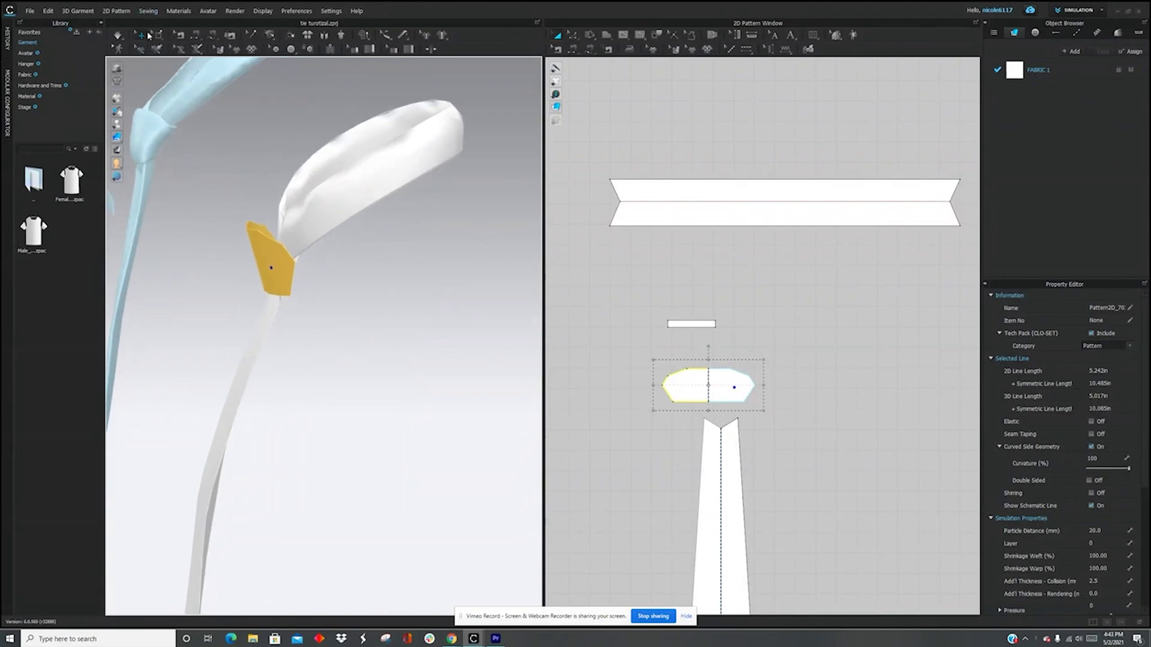
{"action": "left_click", "coordinate": [572, 49]}
{"action": "left_click", "coordinate": [669, 394]}
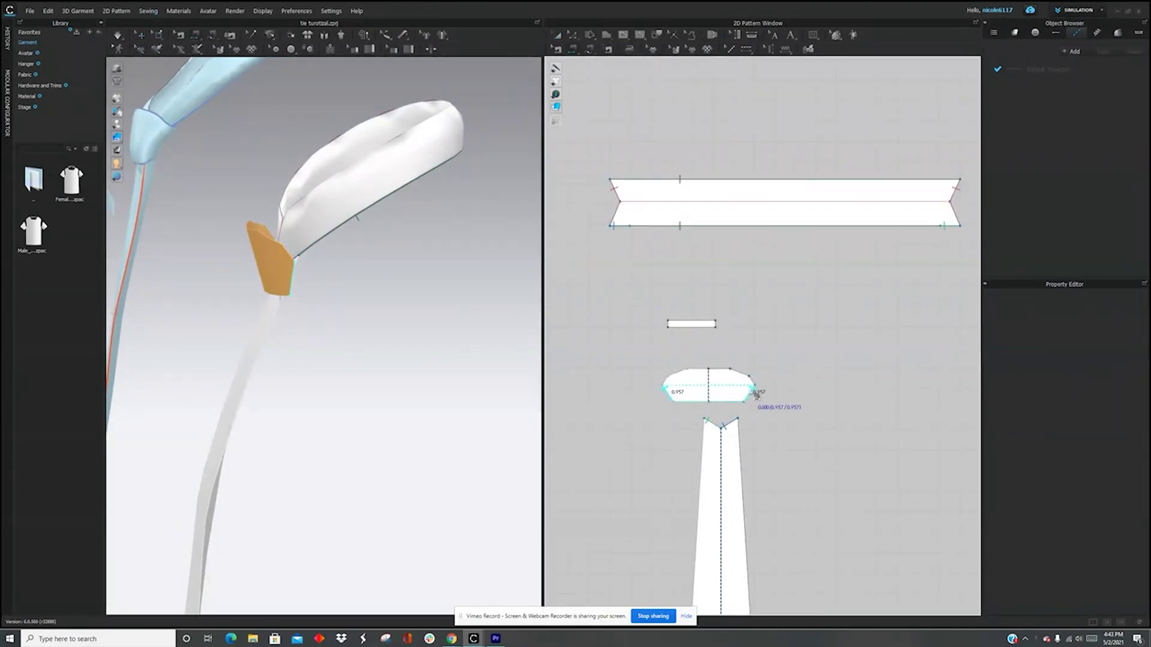
{"action": "left_click", "coordinate": [266, 298]}
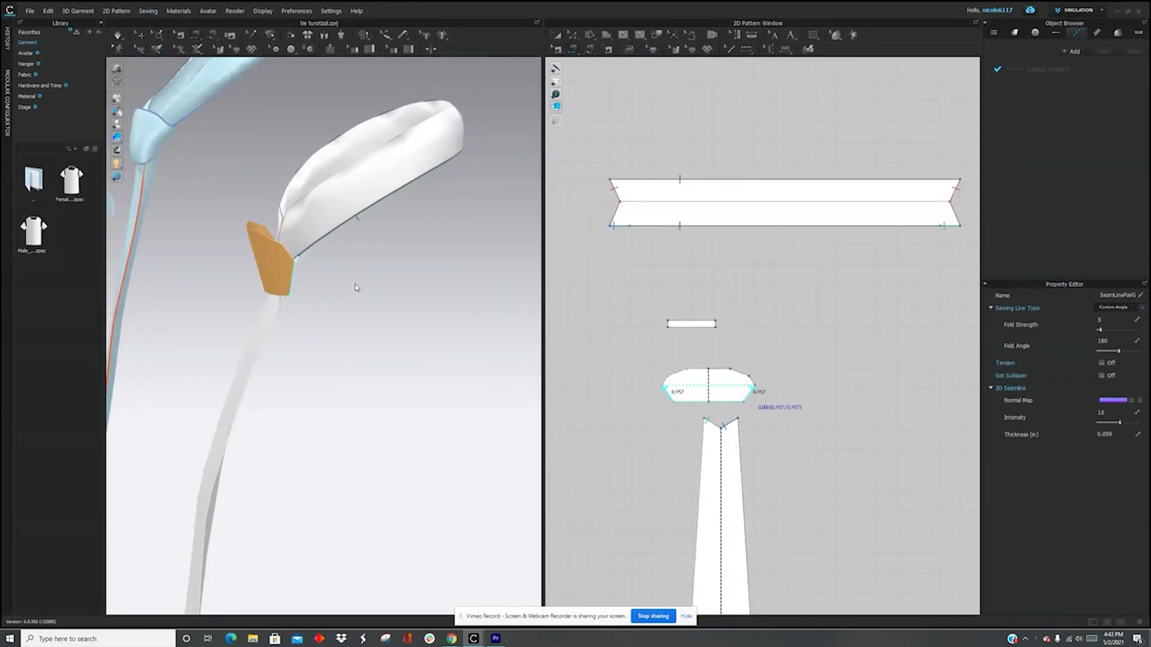
{"action": "left_click", "coordinate": [558, 34]}
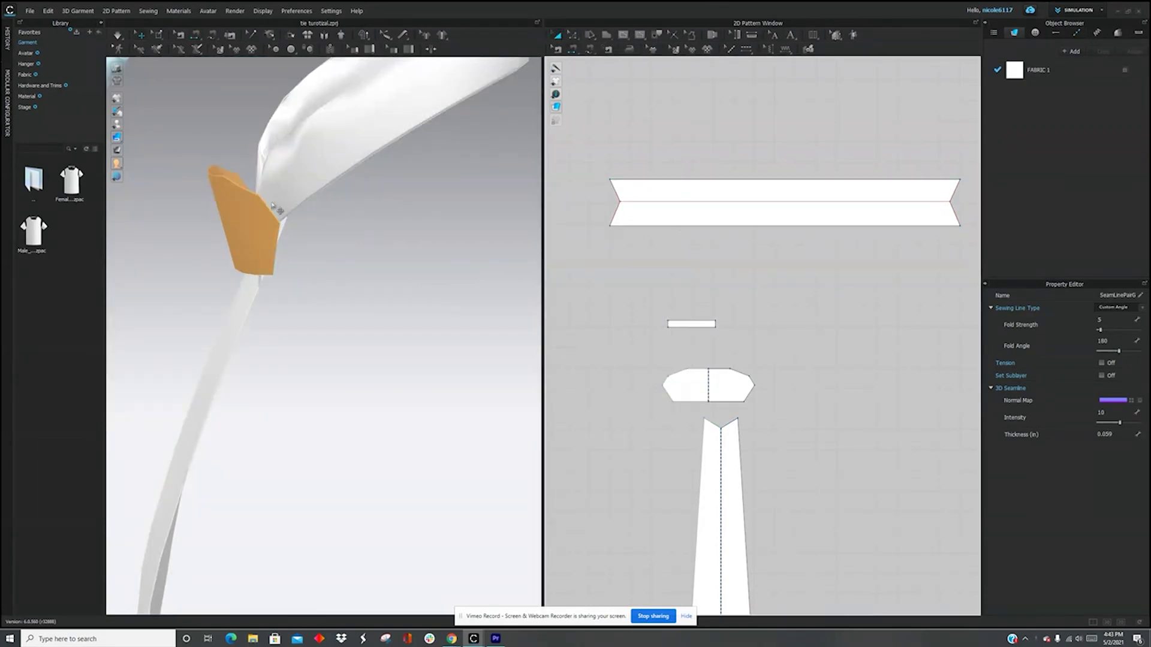
- Try to move the knot piece away from the blade's front, and undo that move
{"action": "right_click_drag", "start_coordinate": [278, 210], "coordinate": [296, 329]}
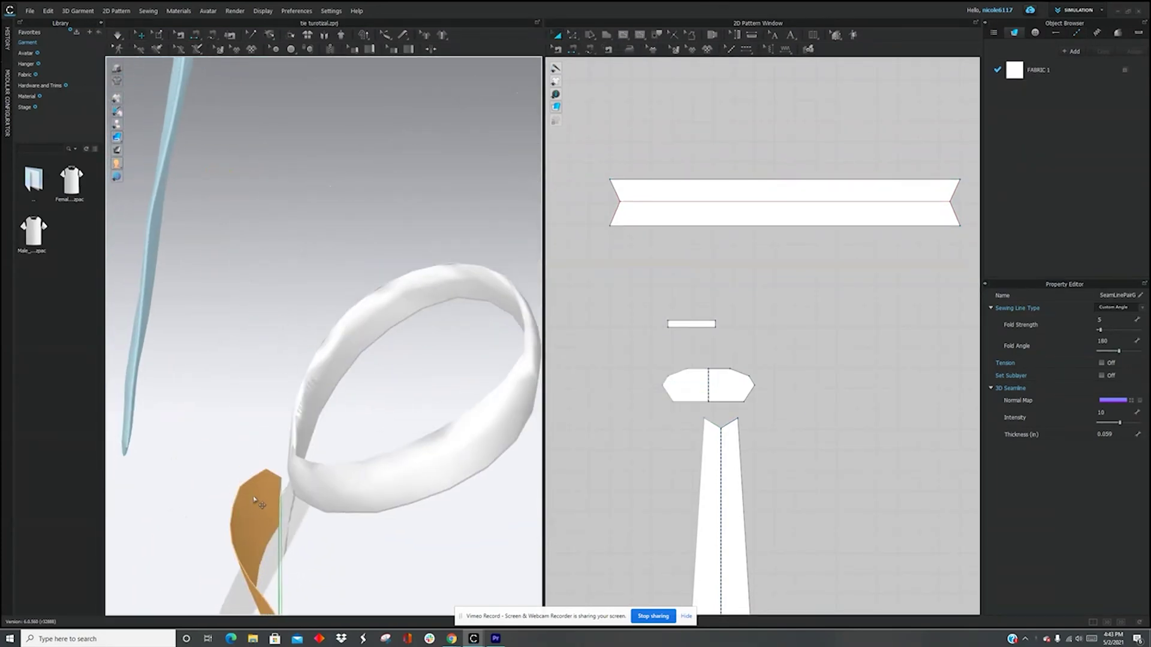
{"action": "left_click", "coordinate": [257, 476]}
{"action": "middle_click_drag", "start_coordinate": [262, 275], "coordinate": [275, 319]}
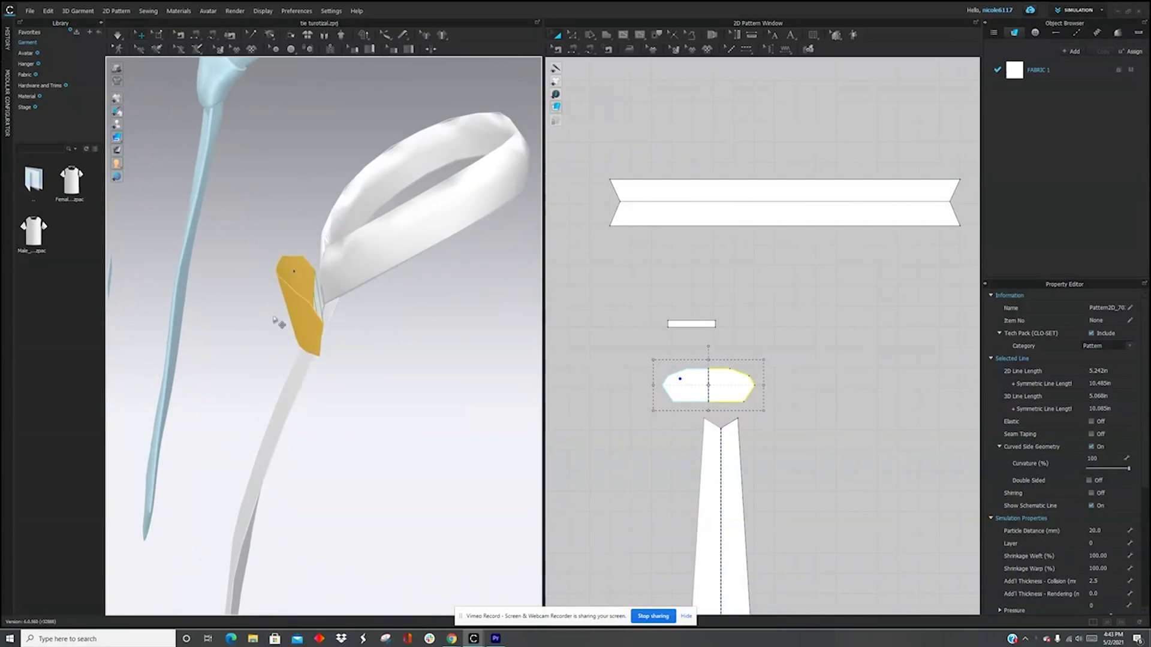
{"action": "left_click_drag", "start_coordinate": [284, 304], "coordinate": [258, 243]}
{"action": "key", "text": "ctrl+z"}
- Set the knot piece's particle distance to 5 mm
{"action": "right_click_drag", "start_coordinate": [279, 269], "coordinate": [395, 294]}
{"action": "left_click", "coordinate": [352, 304]}
{"action": "left_click", "coordinate": [363, 328]}
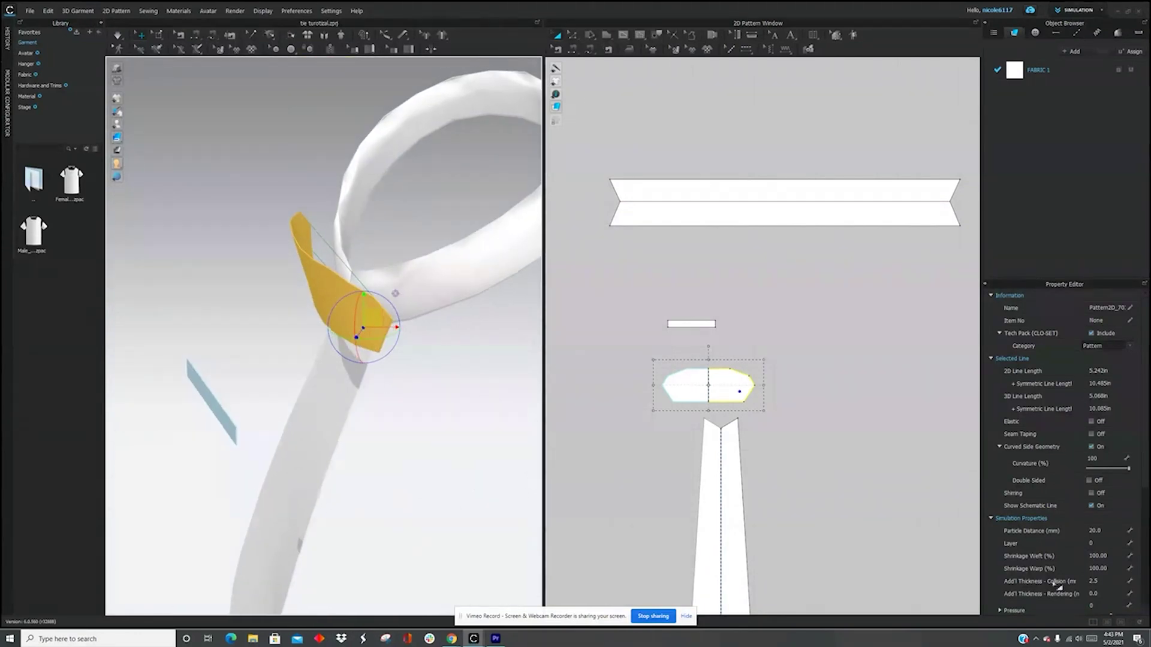
{"action": "double_click", "coordinate": [1109, 530]}
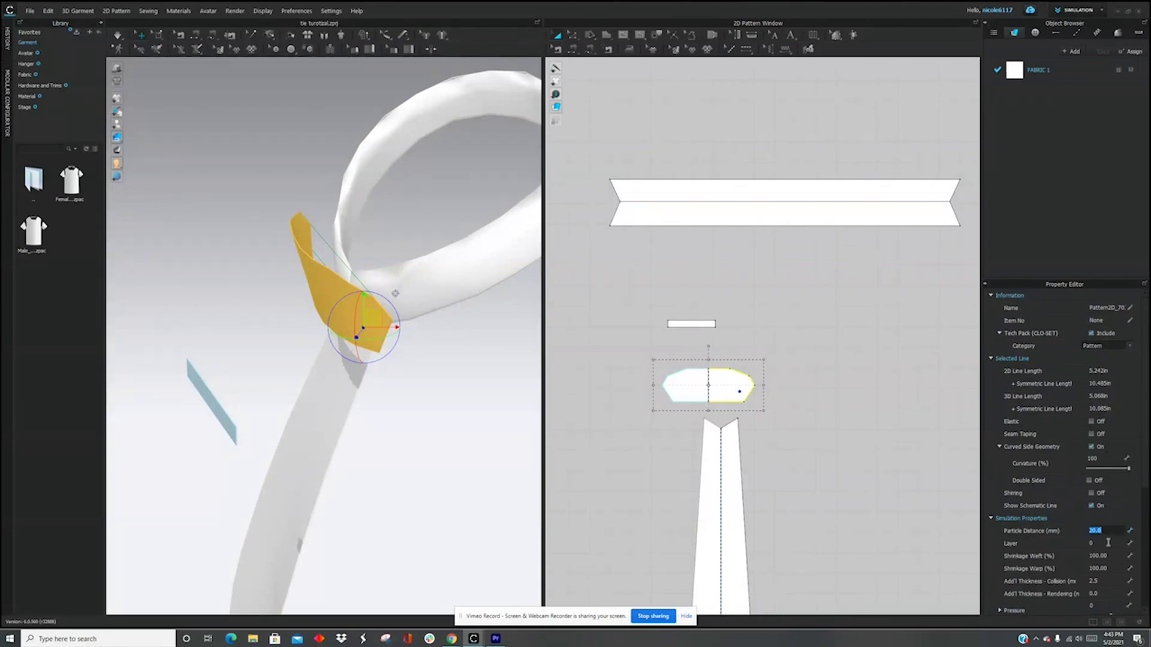
{"action": "type", "text": "5"}
{"action": "key", "text": "Return"}
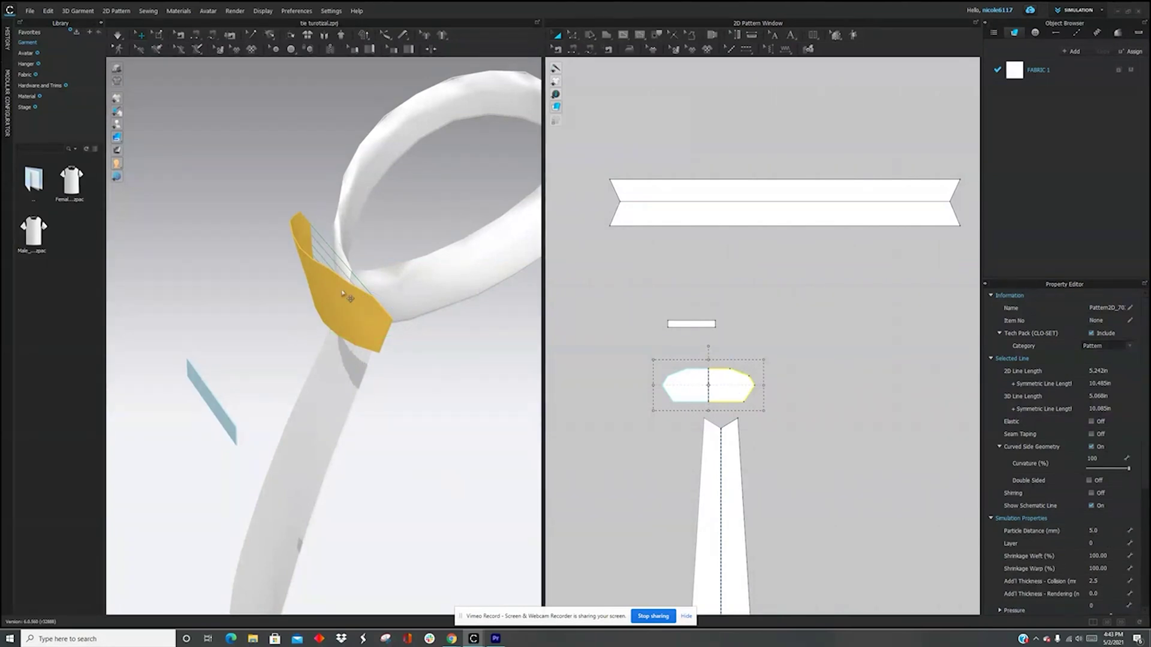
- Move the knot piece clear of the tie and simulate briefly to curl its sewn ends toward each other
{"action": "left_click", "coordinate": [447, 390]}
{"action": "right_click_drag", "start_coordinate": [447, 391], "coordinate": [246, 273]}
{"action": "mouse_move", "coordinate": [234, 259]}
{"action": "left_mouse_down"}
{"action": "mouse_move", "coordinate": [285, 297]}
{"action": "mouse_move", "coordinate": [233, 260]}
{"action": "left_mouse_up"}
{"action": "key", "text": "space"}
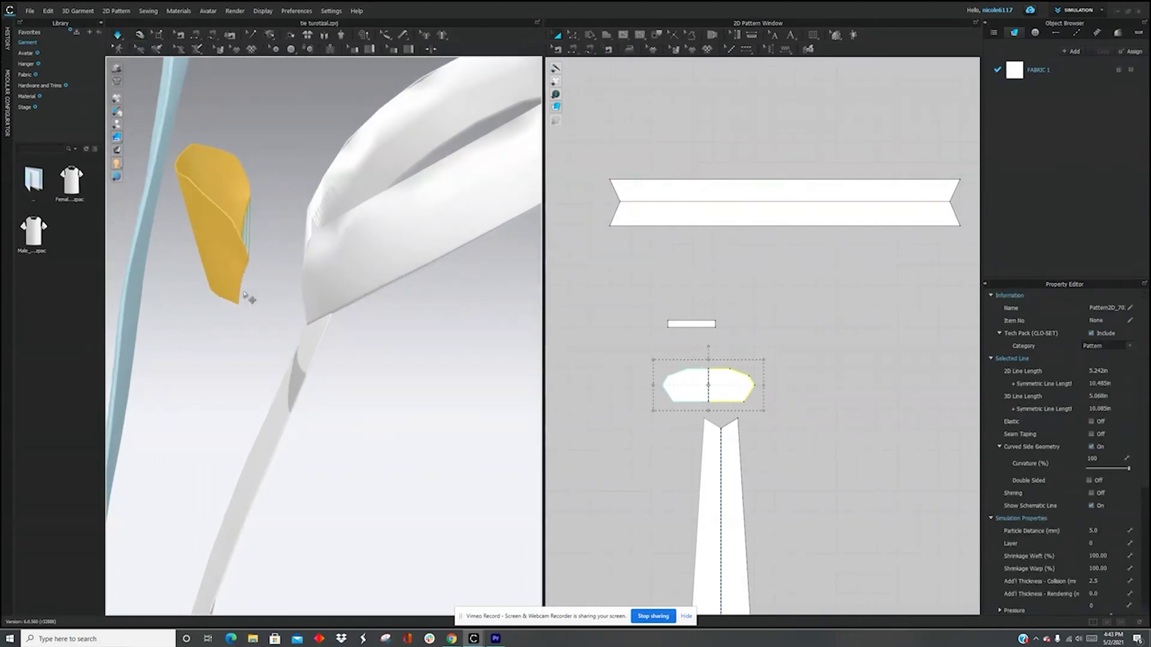
{"action": "right_click_drag", "start_coordinate": [245, 297], "coordinate": [185, 334]}
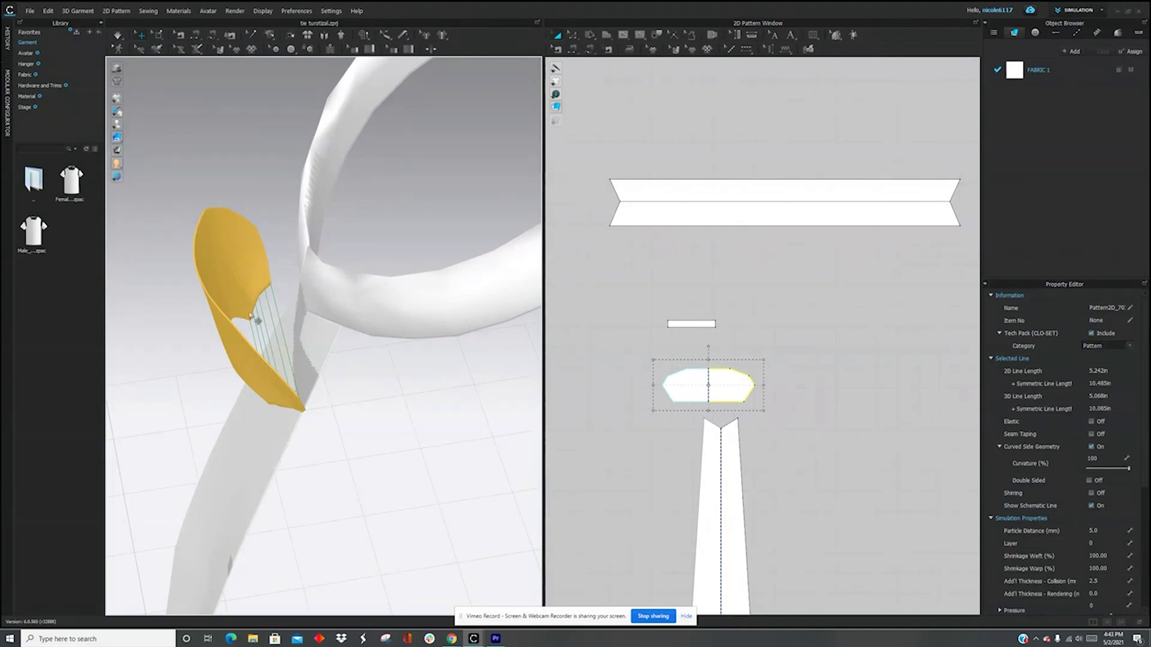
{"action": "right_click_drag", "start_coordinate": [228, 302], "coordinate": [360, 319]}
- Move and rotate the curled knot piece so its ends reach around both sides of the blade's top
{"action": "left_click", "coordinate": [390, 292]}
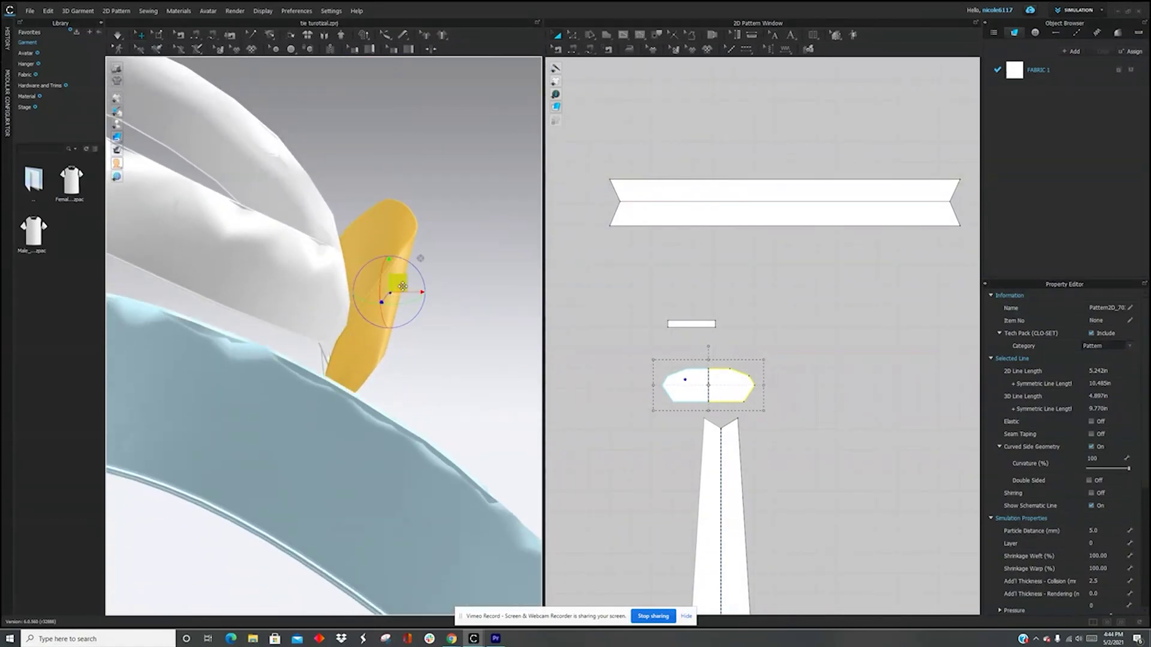
{"action": "left_click_drag", "start_coordinate": [422, 277], "coordinate": [380, 321]}
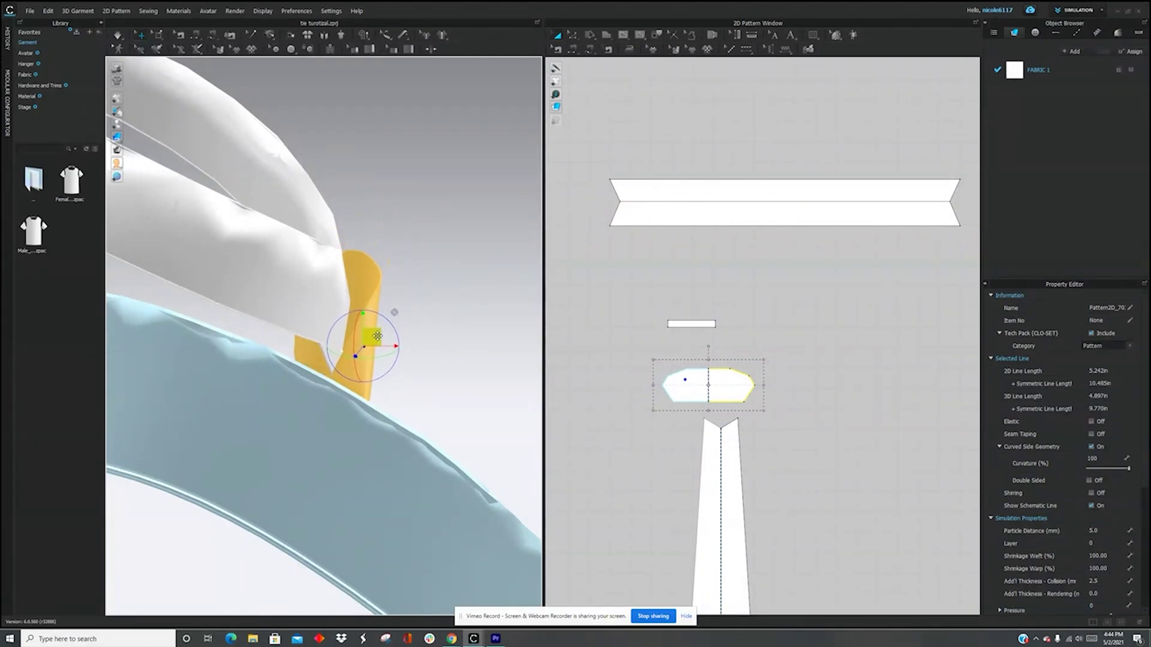
{"action": "right_click_drag", "start_coordinate": [377, 333], "coordinate": [299, 449]}
{"action": "left_click_drag", "start_coordinate": [300, 449], "coordinate": [357, 422]}
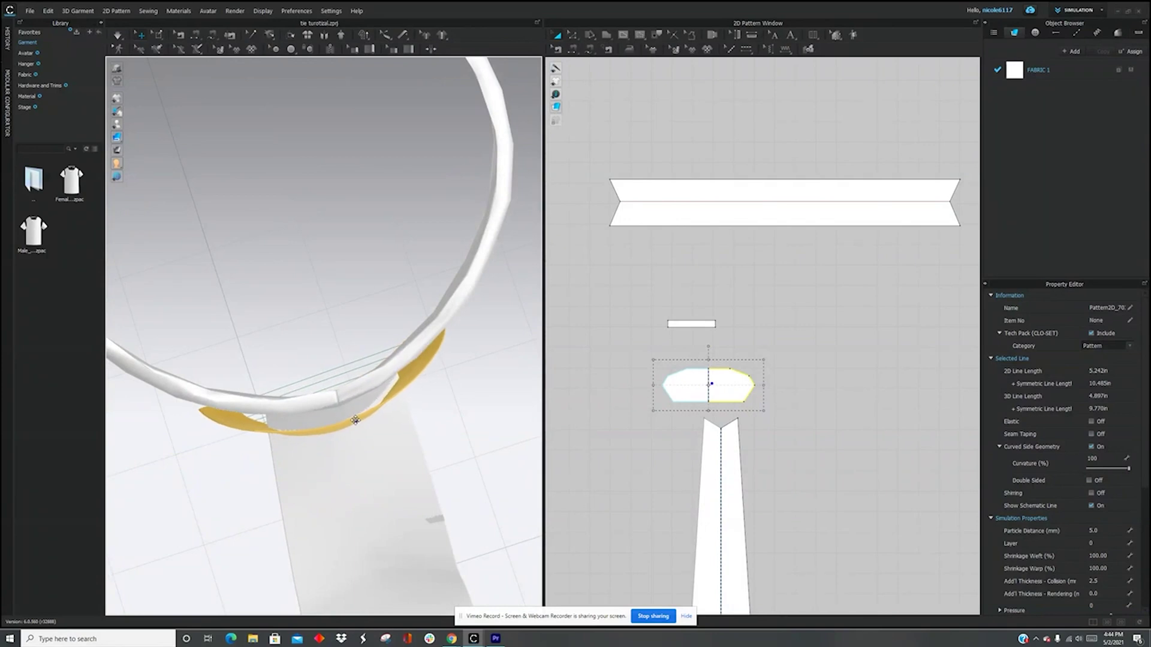
{"action": "right_click_drag", "start_coordinate": [360, 448], "coordinate": [459, 343]}
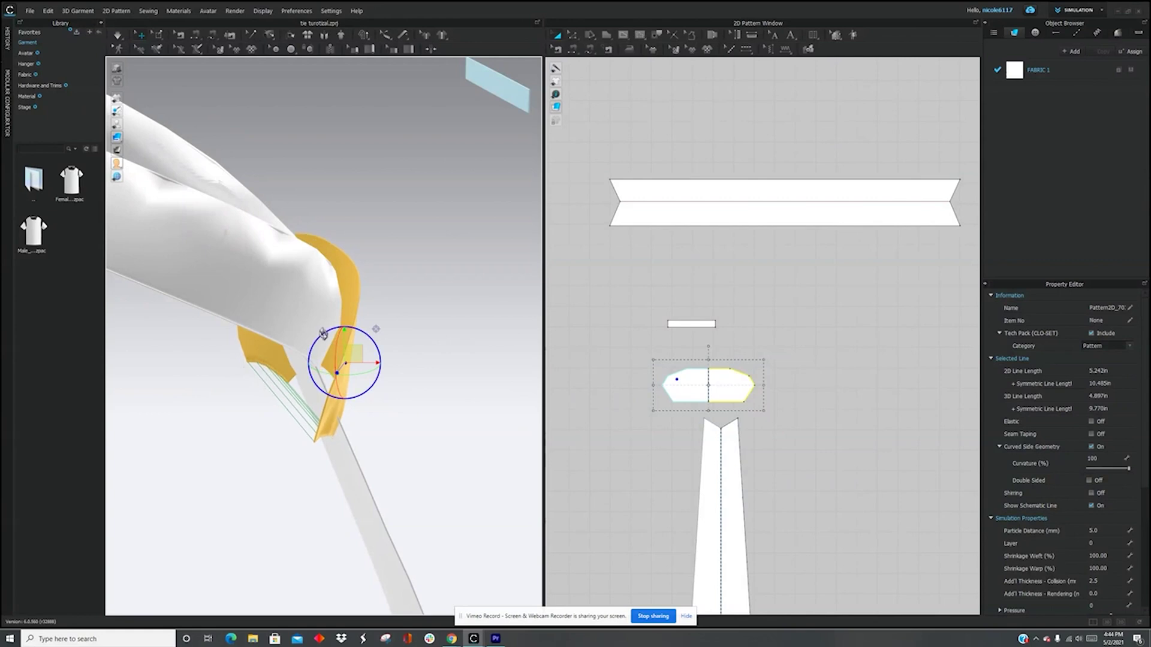
{"action": "right_click_drag", "start_coordinate": [244, 368], "coordinate": [385, 392]}
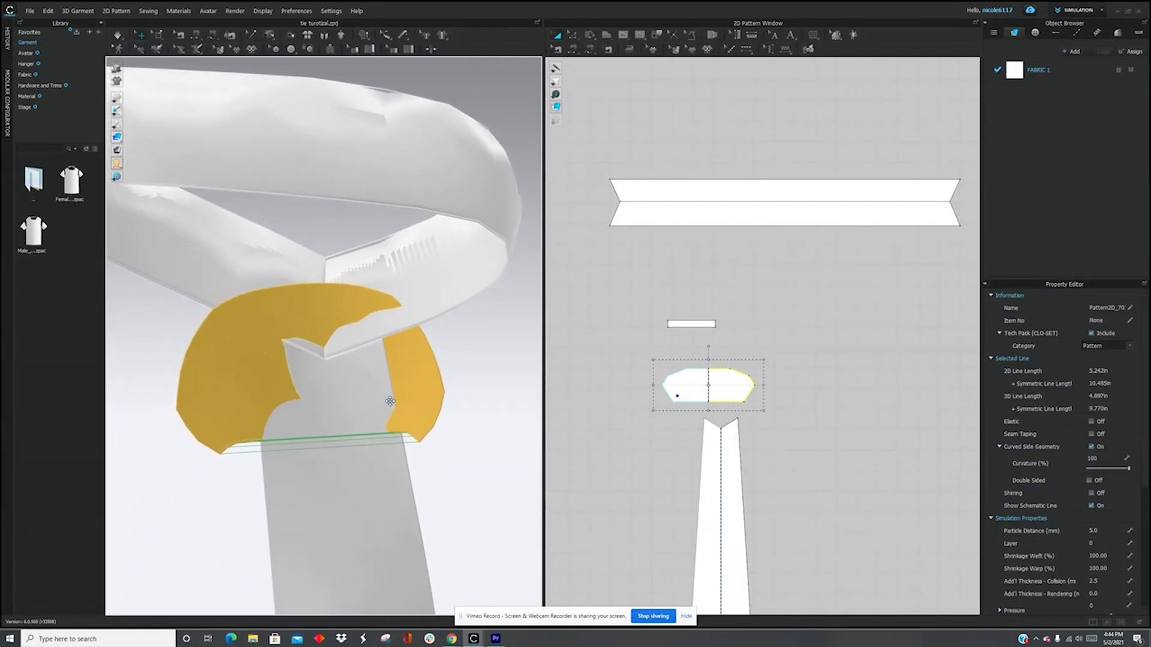
{"action": "left_click", "coordinate": [410, 407]}
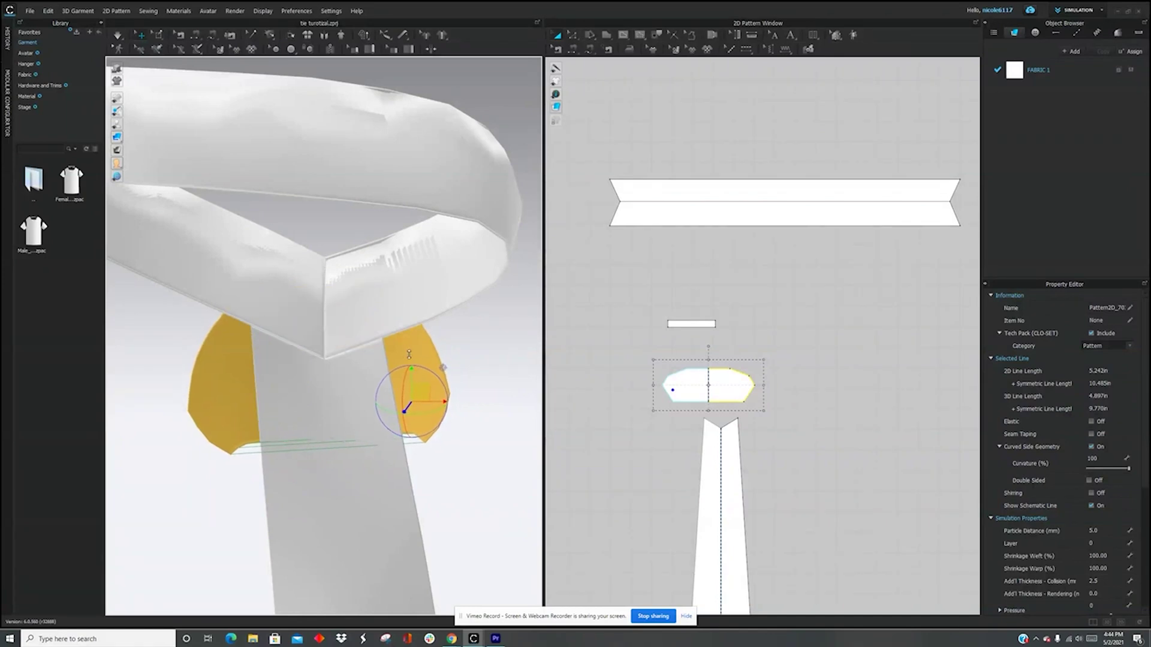
{"action": "right_click_drag", "start_coordinate": [410, 359], "coordinate": [317, 433]}
- Select the blade and freeze it
{"action": "left_click", "coordinate": [273, 444]}
{"action": "left_click_drag", "start_coordinate": [309, 411], "coordinate": [330, 408]}
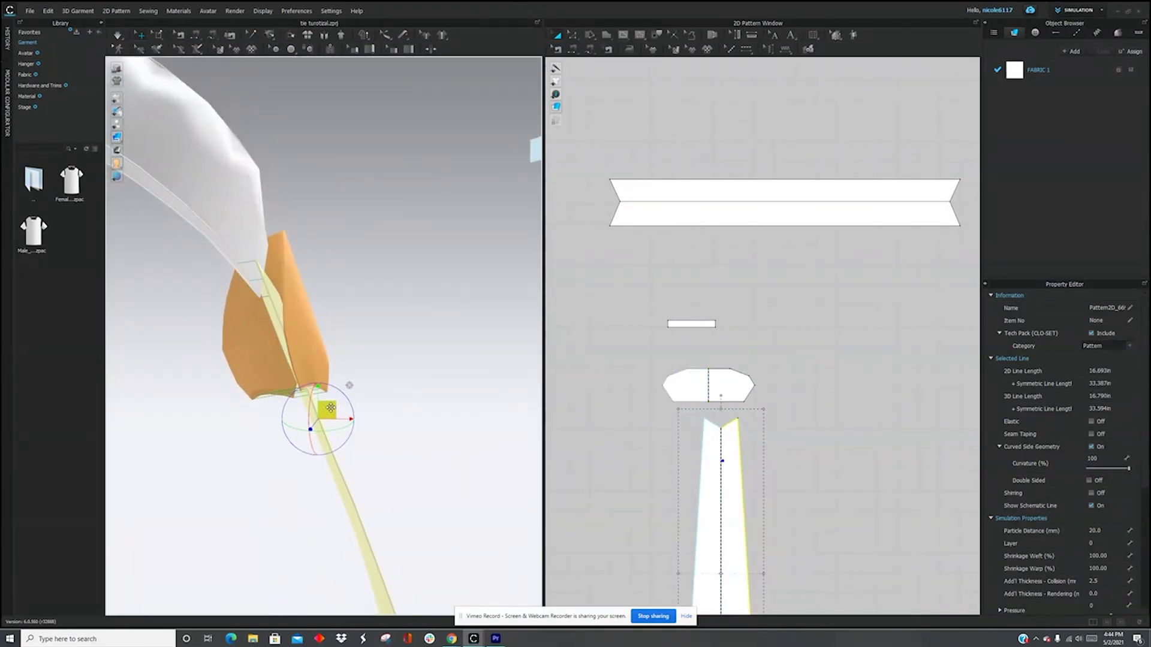
{"action": "right_click", "coordinate": [313, 407]}
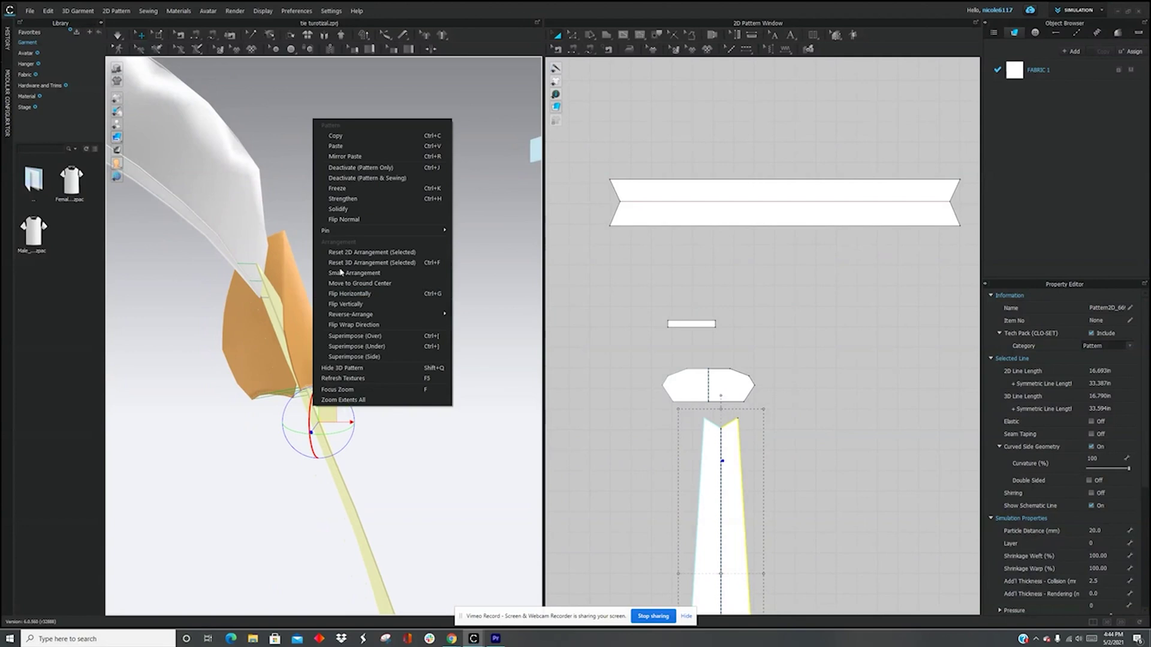
{"action": "left_click", "coordinate": [350, 192]}
- Reposition and rotate the knot piece so it encircles the top of the frozen blade below the neckband
{"action": "right_click_drag", "start_coordinate": [354, 385], "coordinate": [304, 411]}
{"action": "left_click", "coordinate": [313, 374]}
{"action": "right_click_drag", "start_coordinate": [217, 402], "coordinate": [272, 395]}
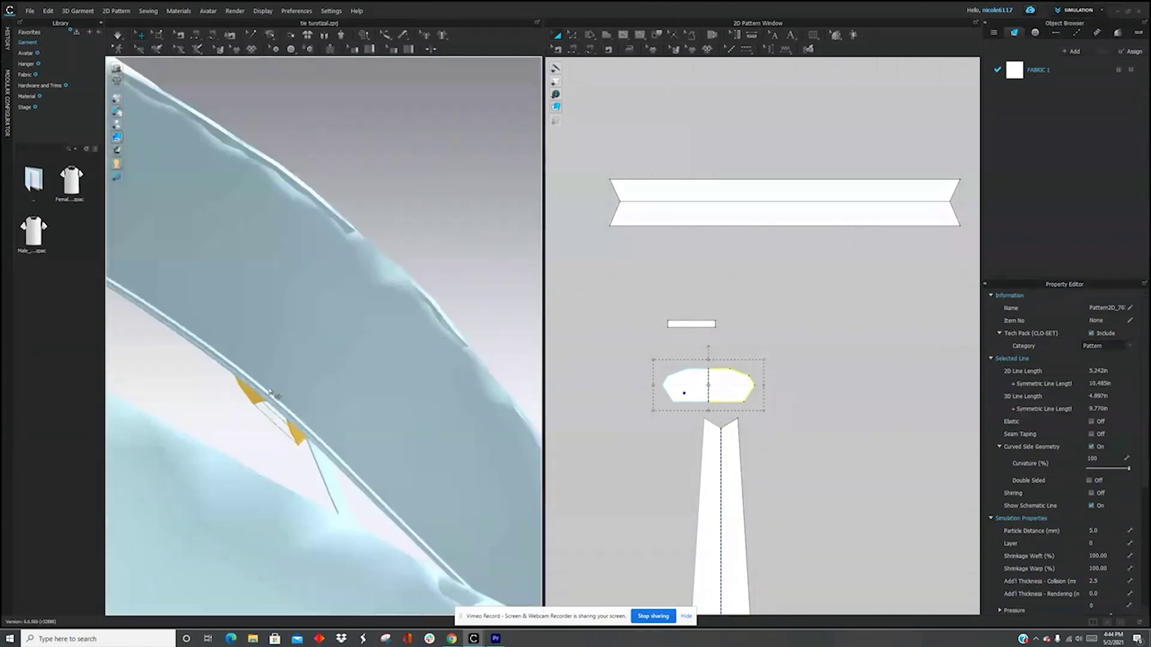
{"action": "right_click_drag", "start_coordinate": [372, 388], "coordinate": [288, 388]}
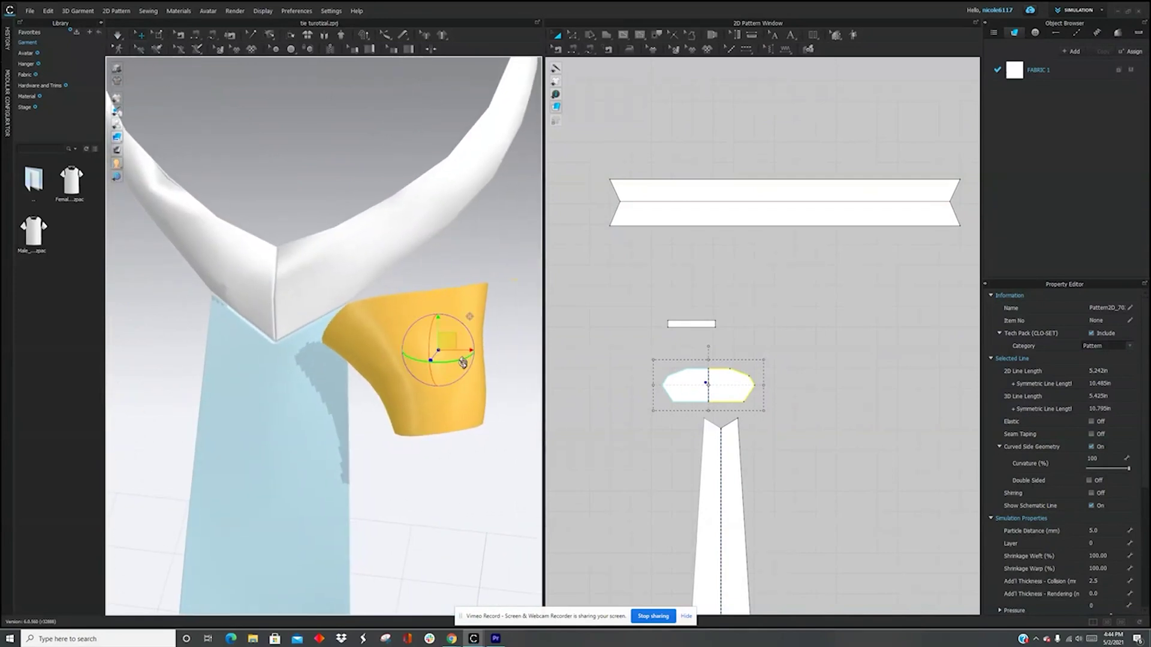
{"action": "right_click_drag", "start_coordinate": [463, 362], "coordinate": [402, 378]}
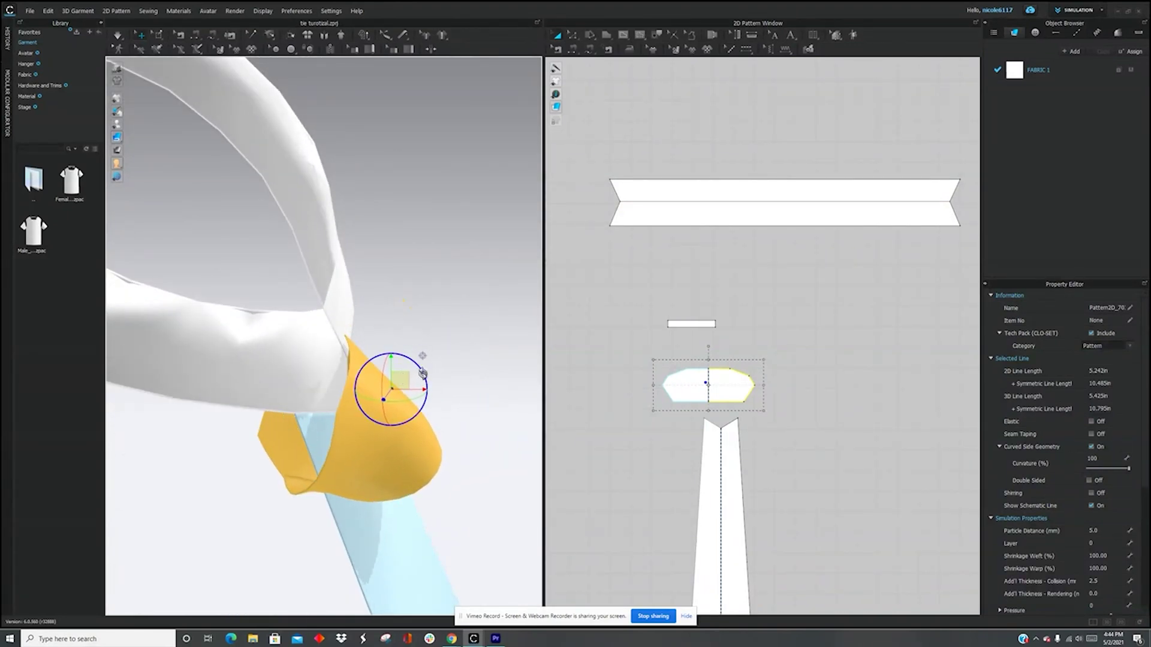
{"action": "left_click_drag", "start_coordinate": [423, 373], "coordinate": [408, 431]}
{"action": "right_click_drag", "start_coordinate": [438, 374], "coordinate": [398, 401]}
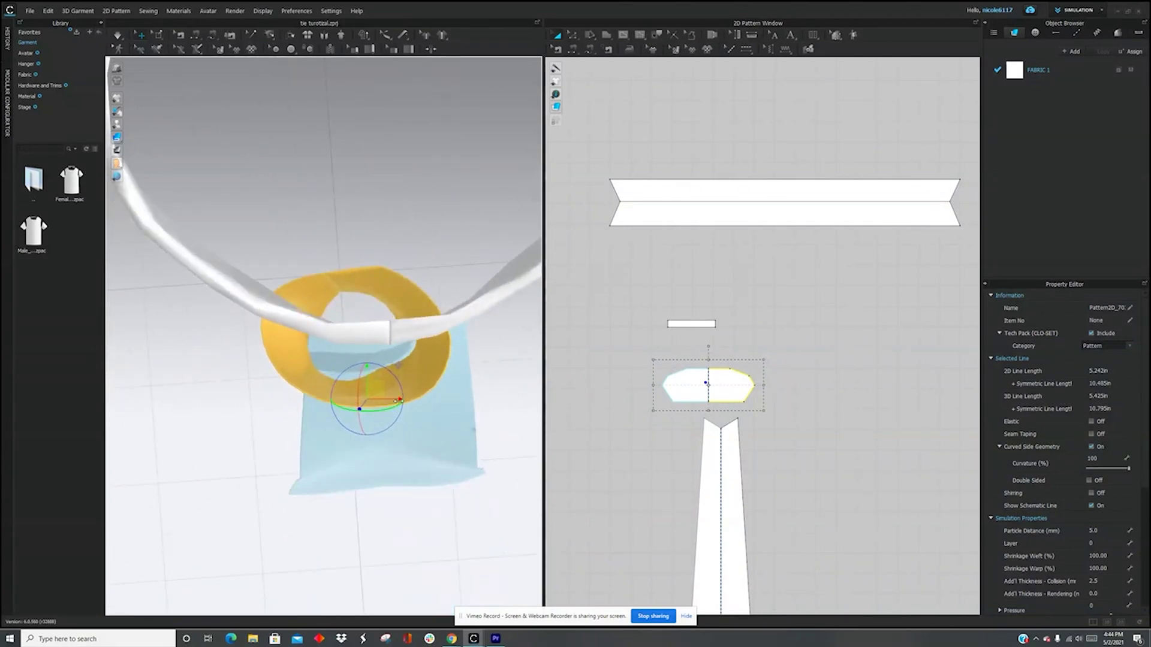
- Simulate the knot piece and pull it into place so it closes around the frozen blade's top
{"action": "key", "text": "space"}
{"action": "left_click_drag", "start_coordinate": [398, 401], "coordinate": [437, 386]}
{"action": "right_click_drag", "start_coordinate": [408, 411], "coordinate": [440, 332]}
{"action": "right_click_drag", "start_coordinate": [424, 376], "coordinate": [240, 391]}
{"action": "scroll", "coordinate": [240, 390], "scroll_direction": "down", "scroll_amount": 6}
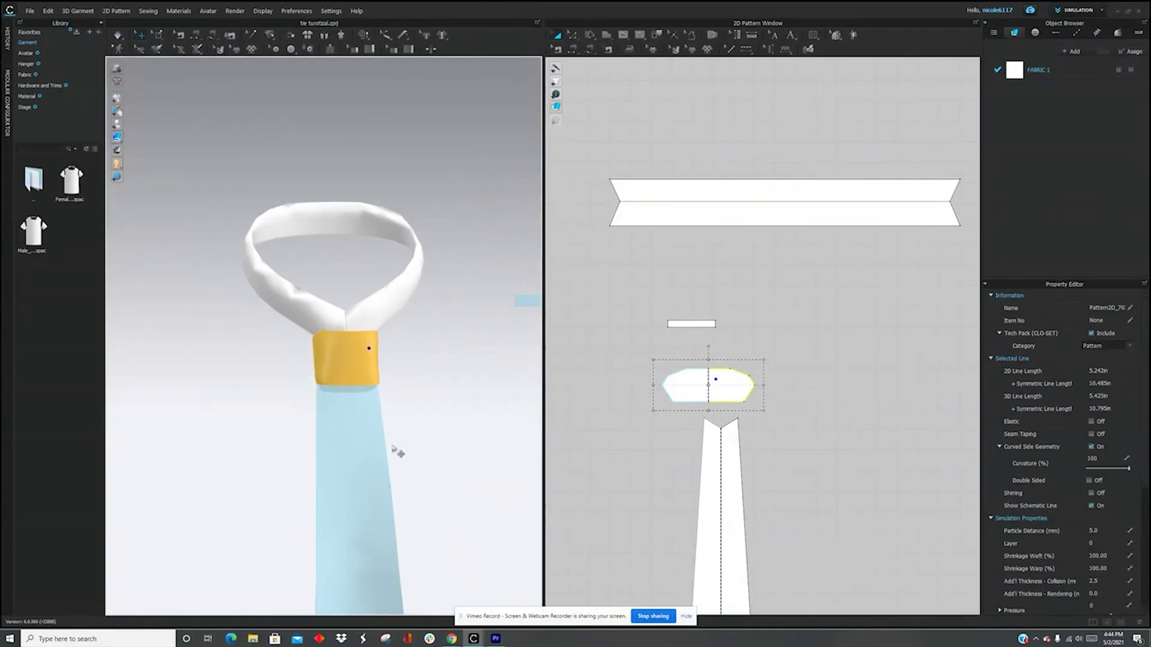
- Unfreeze the blade and simulate the tie, adjusting the knot so it cinches the blade under the neckband
{"action": "right_click", "coordinate": [311, 457]}
{"action": "right_click", "coordinate": [352, 413]}
{"action": "left_click", "coordinate": [380, 195]}
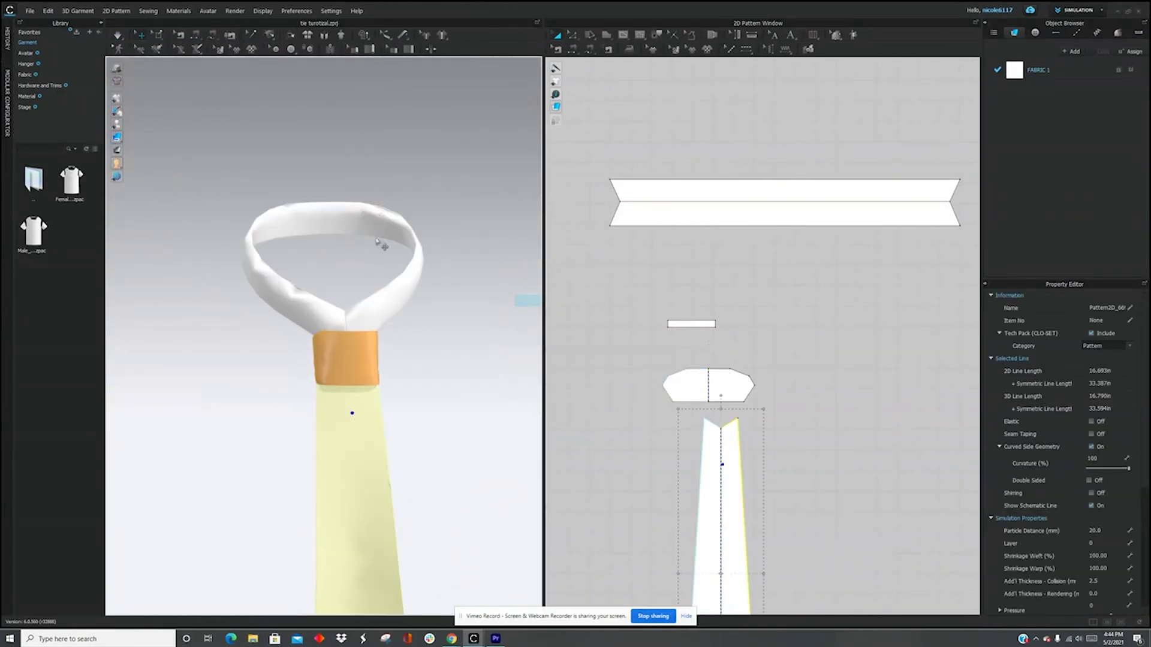
{"action": "left_click", "coordinate": [366, 363]}
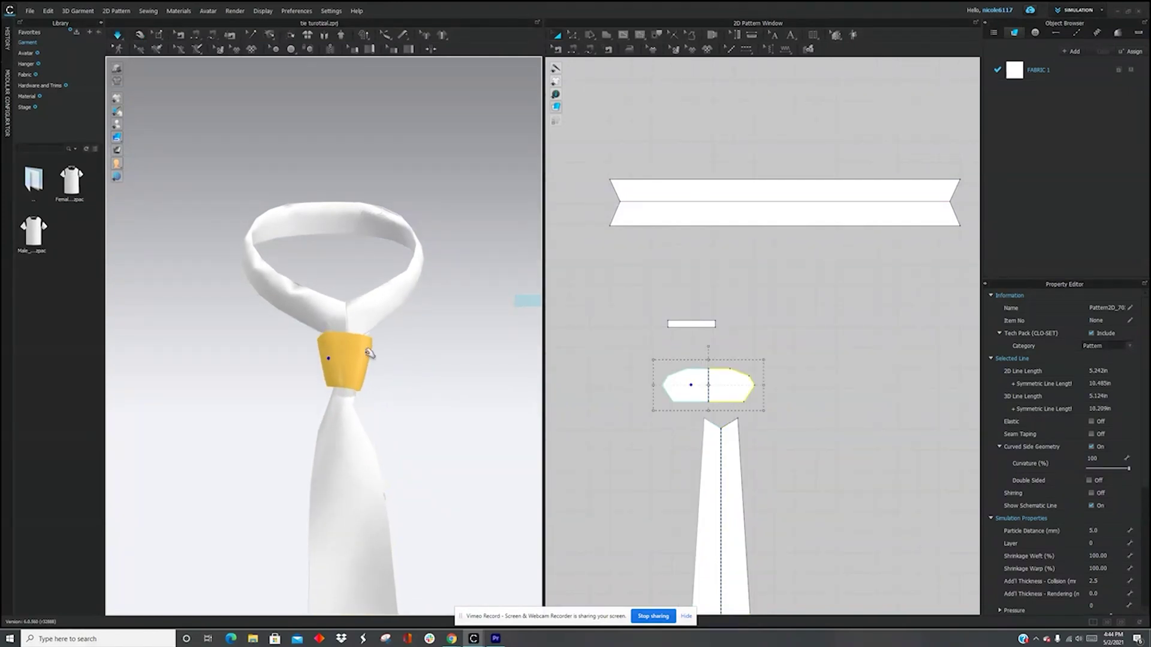
{"action": "scroll", "coordinate": [398, 444], "scroll_direction": "down", "scroll_amount": 5}
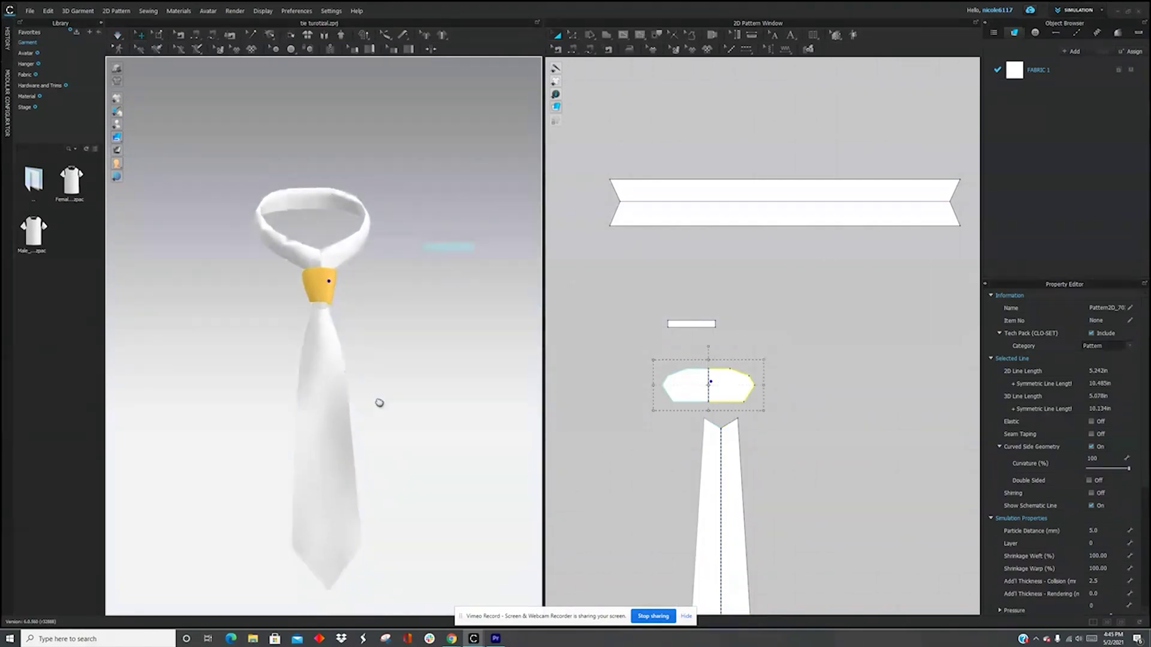
- Select the neckband, small strip, knot and blade of the worn tie and set their particle distance to 5 mm
{"action": "scroll", "coordinate": [757, 468], "scroll_direction": "down", "scroll_amount": 5}
{"action": "left_click_drag", "start_coordinate": [670, 347], "coordinate": [820, 494]}
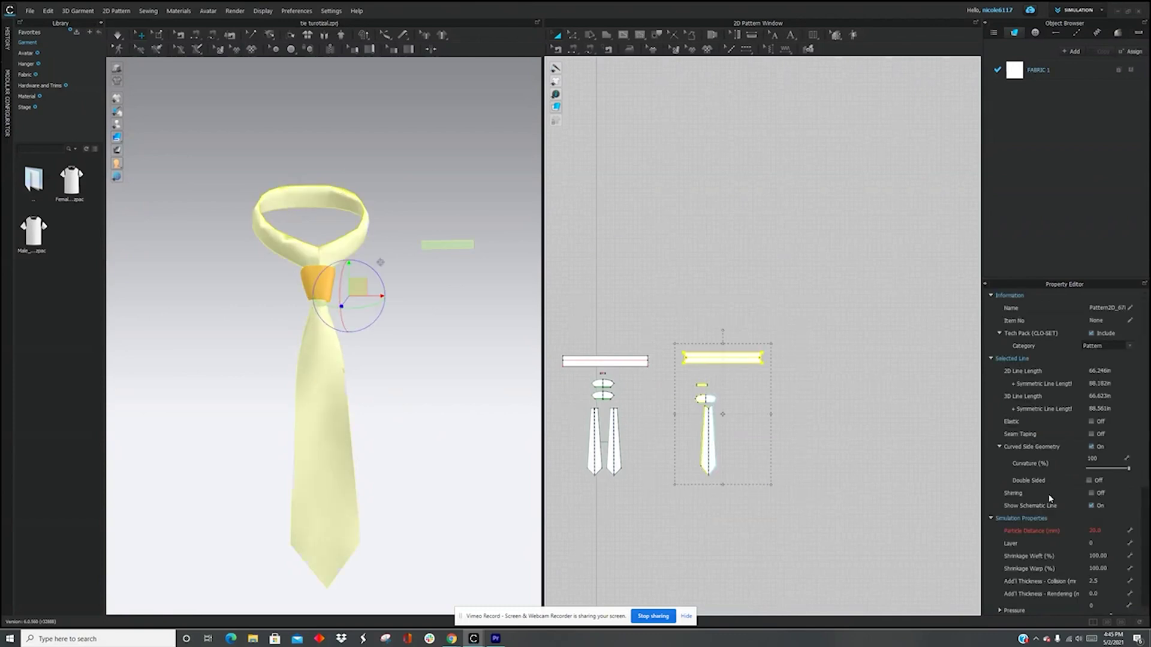
{"action": "left_click", "coordinate": [1108, 530]}
{"action": "type", "text": "5"}
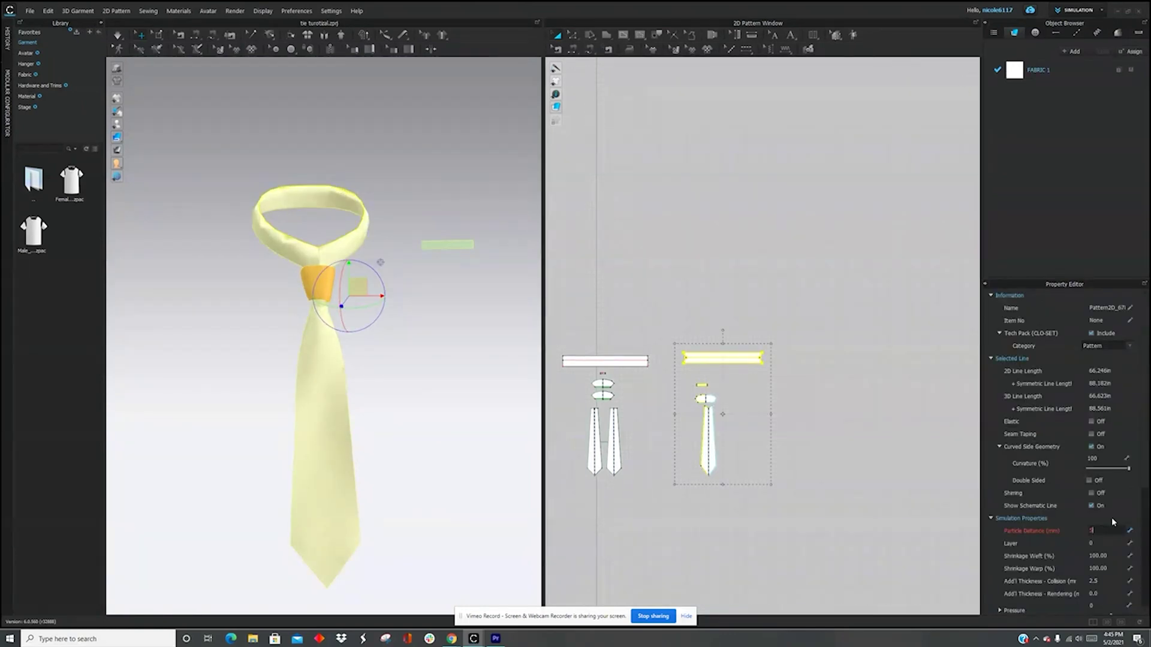
{"action": "key", "text": "Return"}
- Simulate the tie with the finer mesh, pulling on the knot to settle it below the neckband
{"action": "scroll", "coordinate": [361, 299], "scroll_direction": "up", "scroll_amount": 3}
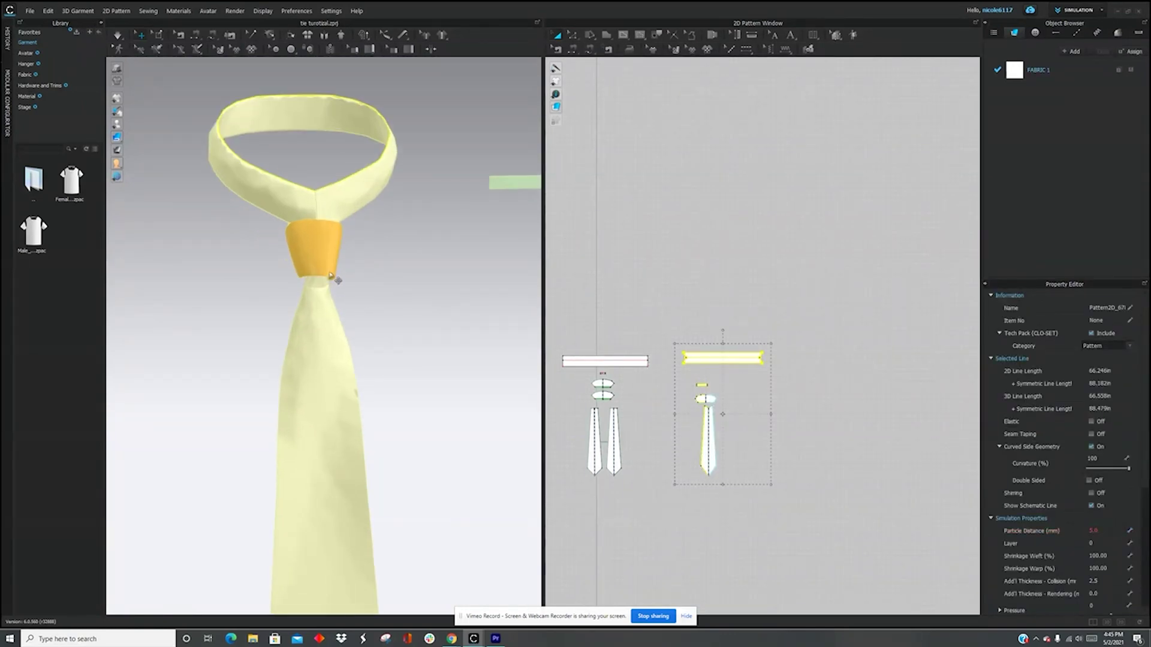
{"action": "left_click_drag", "start_coordinate": [314, 220], "coordinate": [331, 318]}
{"action": "key", "text": "space"}
{"action": "middle_click_drag", "start_coordinate": [330, 324], "coordinate": [397, 330]}
{"action": "mouse_move", "coordinate": [397, 329]}
{"action": "right_mouse_down"}
{"action": "mouse_move", "coordinate": [486, 328]}
{"action": "mouse_move", "coordinate": [405, 338]}
{"action": "mouse_move", "coordinate": [272, 320]}
{"action": "mouse_move", "coordinate": [388, 329]}
{"action": "right_mouse_up"}
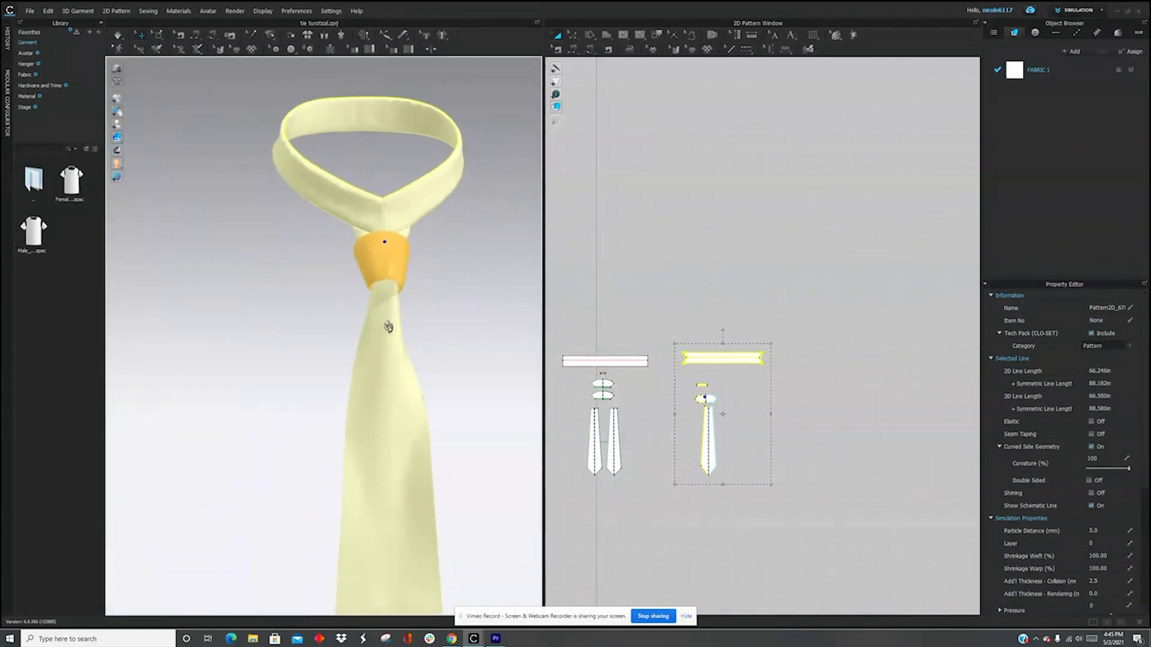
- Simulate the tie and pull the strengthened knot into place beneath the neckband so it covers the blade's top
{"action": "scroll", "coordinate": [384, 324], "scroll_direction": "up", "scroll_amount": 1}
{"action": "middle_click_drag", "start_coordinate": [383, 324], "coordinate": [372, 380]}
{"action": "right_click_drag", "start_coordinate": [367, 362], "coordinate": [390, 377]}
{"action": "key", "text": "space"}
{"action": "left_click_drag", "start_coordinate": [375, 306], "coordinate": [363, 244]}
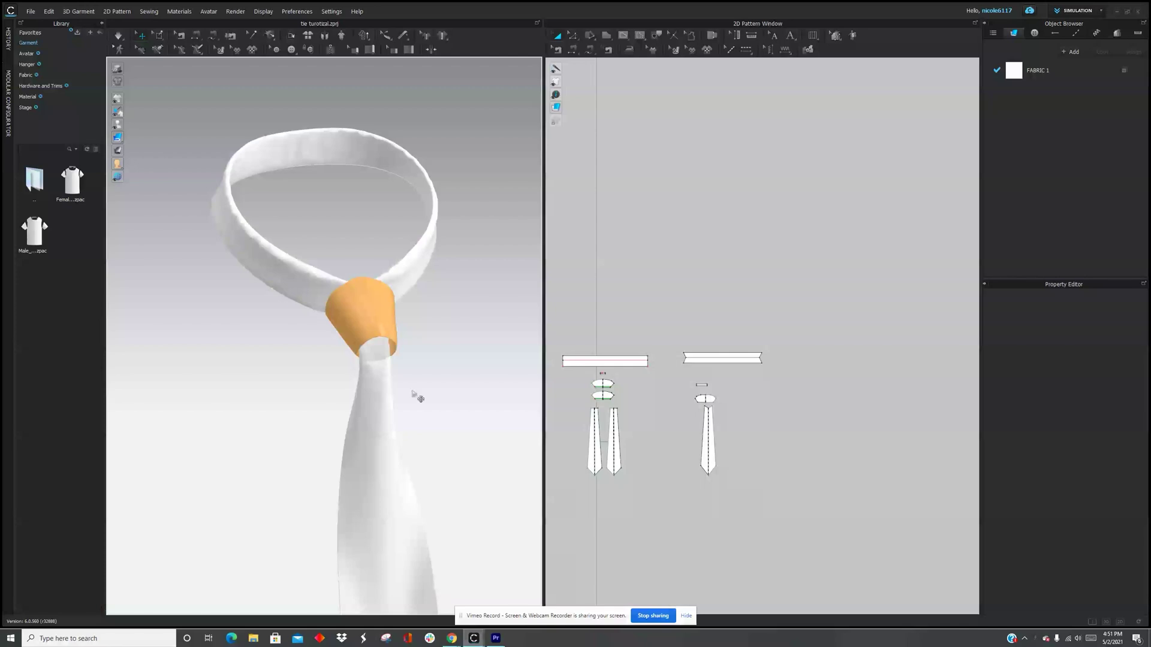
{"action": "right_click_drag", "start_coordinate": [411, 393], "coordinate": [315, 266]}
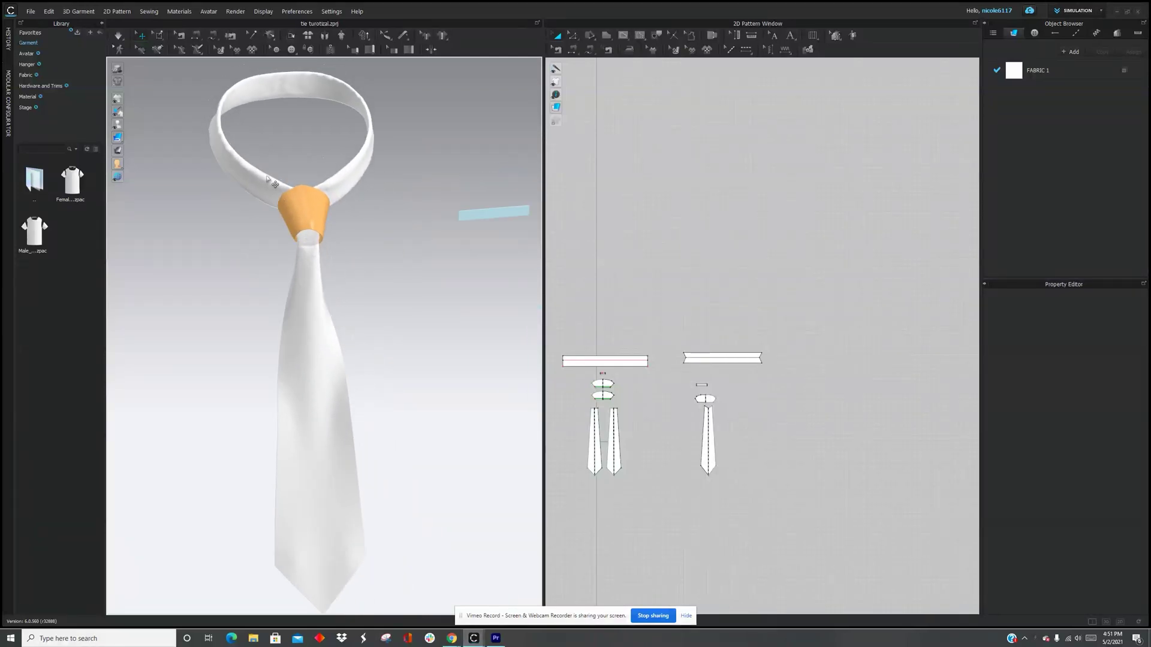
{"action": "left_click", "coordinate": [307, 204]}
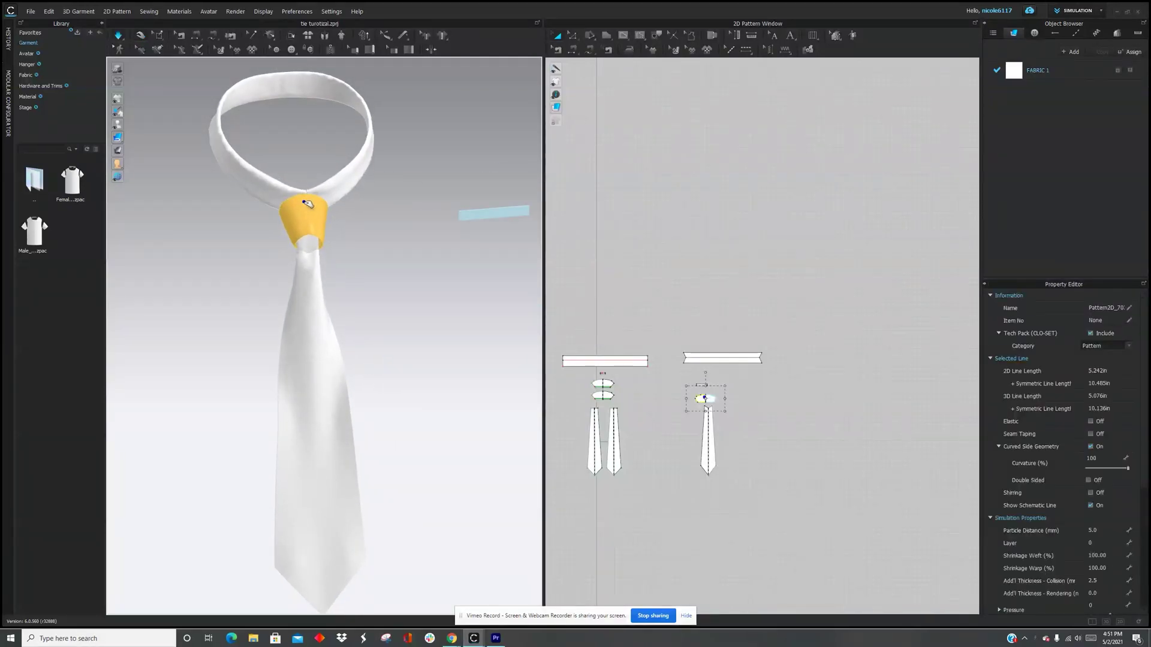
{"action": "right_click_drag", "start_coordinate": [180, 66], "coordinate": [302, 228]}
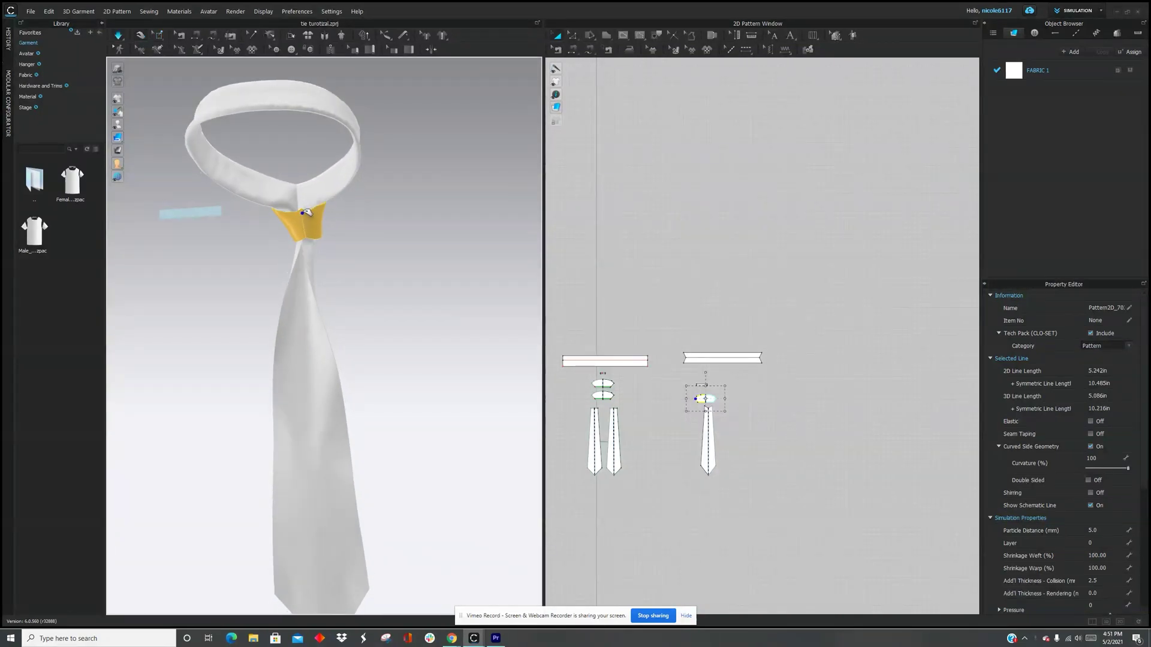
{"action": "key", "text": "space"}
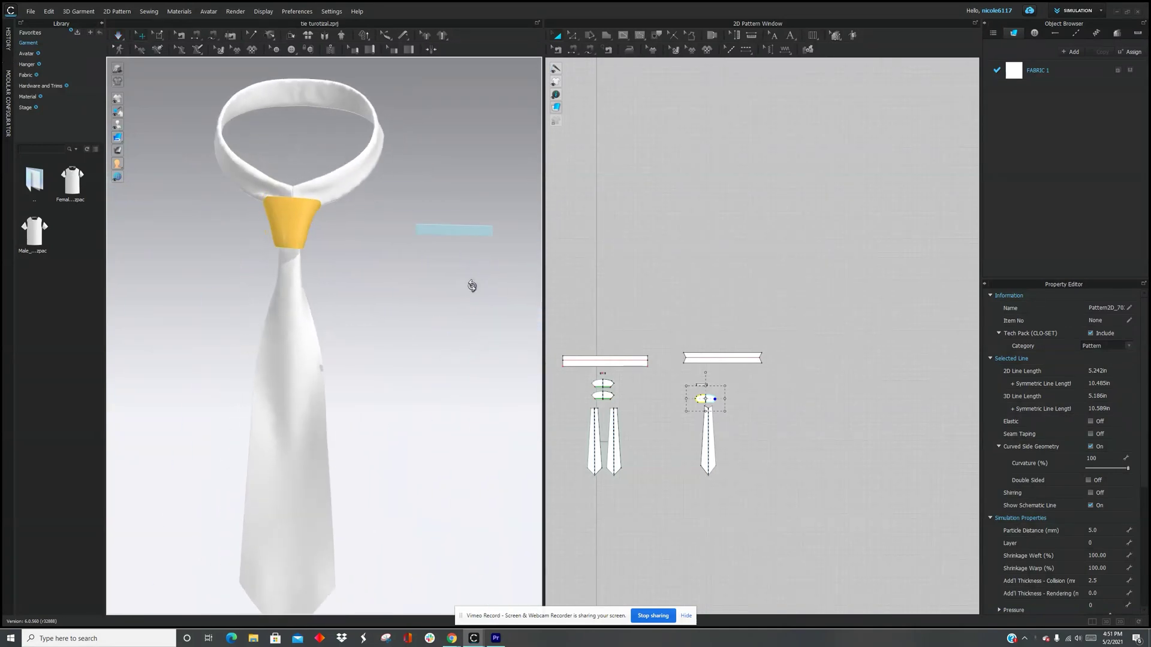
{"action": "mouse_move", "coordinate": [470, 282]}
{"action": "right_mouse_down"}
{"action": "mouse_move", "coordinate": [290, 268]}
{"action": "mouse_move", "coordinate": [412, 269]}
{"action": "mouse_move", "coordinate": [464, 284]}
{"action": "right_mouse_up"}
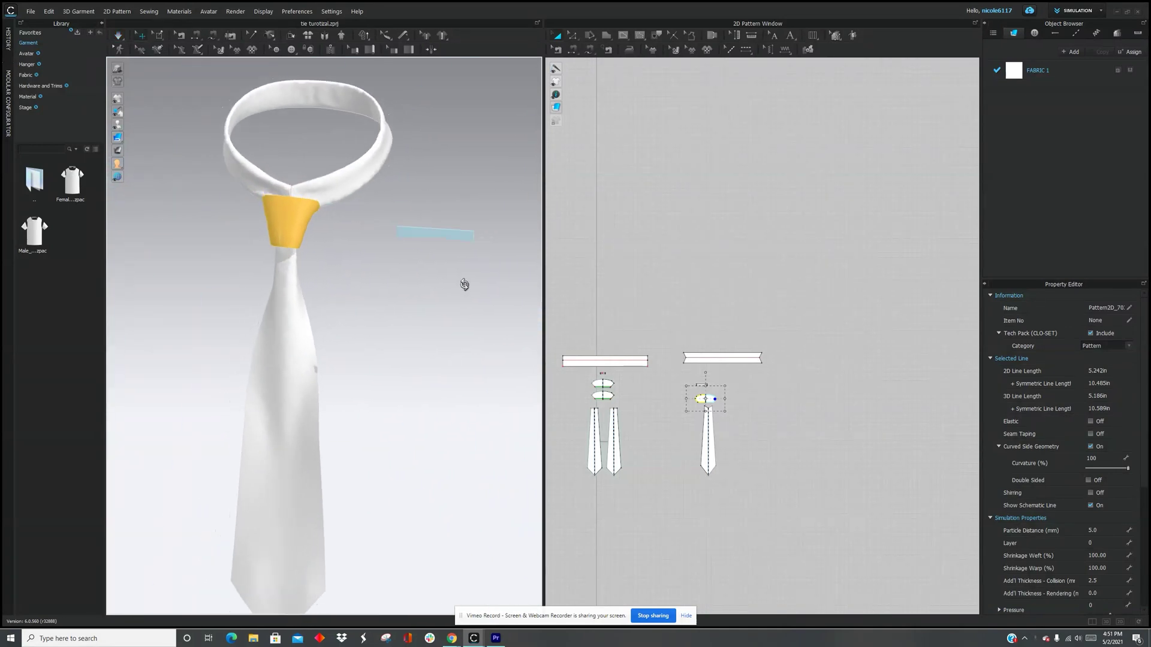
- Freeze the knot, simulate, and pull the blade's upper part down below it
{"action": "right_click", "coordinate": [281, 226]}
{"action": "left_click", "coordinate": [304, 292]}
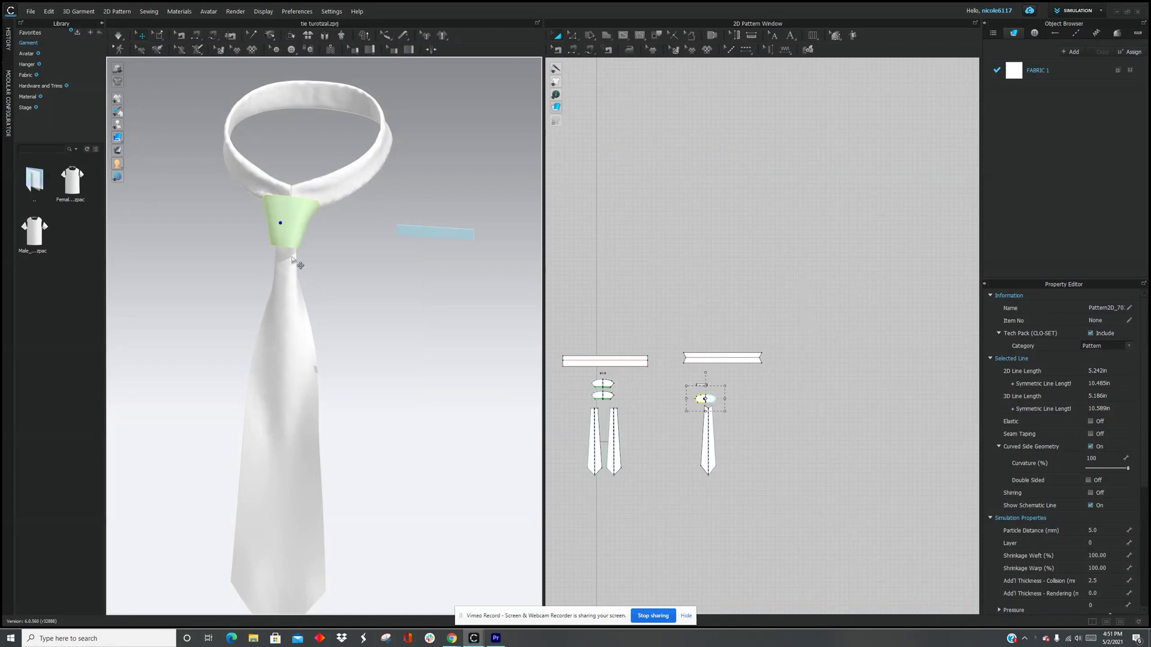
{"action": "left_click_drag", "start_coordinate": [284, 268], "coordinate": [284, 308]}
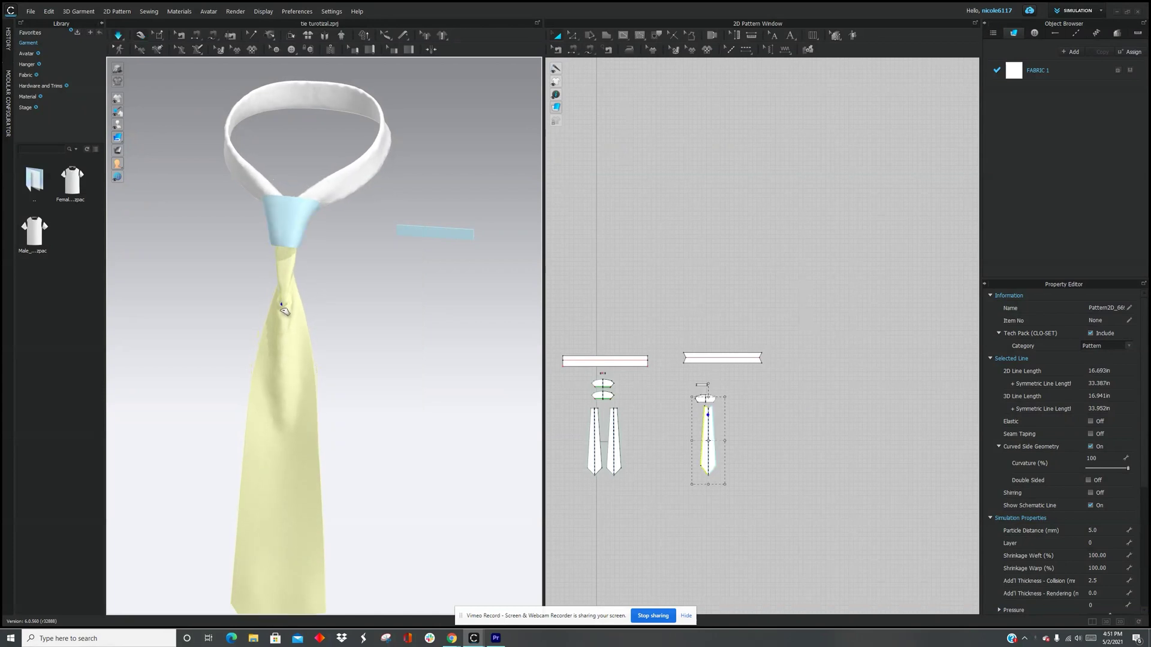
{"action": "left_click_drag", "start_coordinate": [282, 316], "coordinate": [264, 283]}
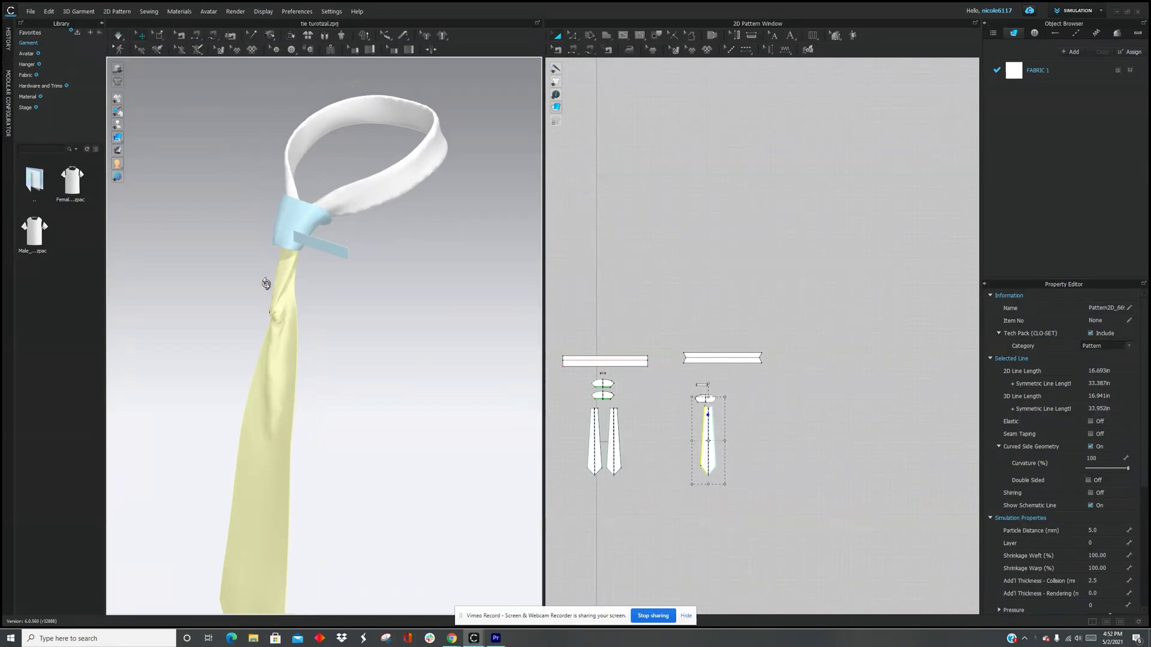
- Sew the knot's slanted end edge to the upper half of the neckband's notched end
{"action": "left_click", "coordinate": [285, 221]}
{"action": "middle_click_drag", "start_coordinate": [284, 222], "coordinate": [282, 274]}
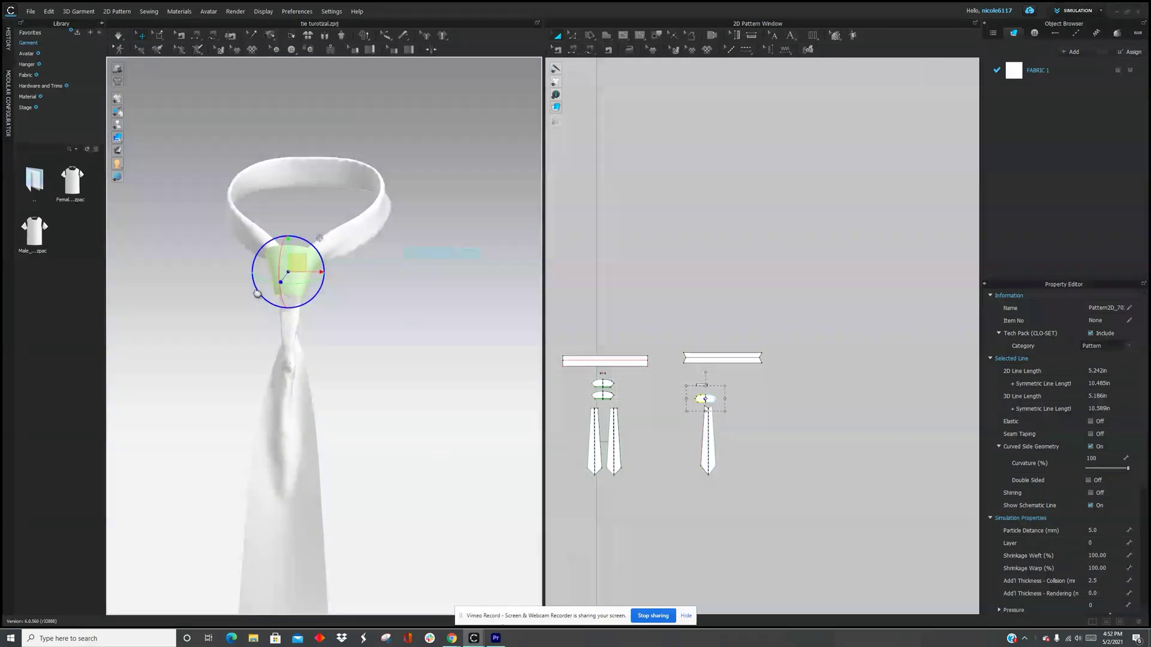
{"action": "scroll", "coordinate": [287, 282], "scroll_direction": "down", "scroll_amount": 3}
{"action": "right_click_drag", "start_coordinate": [291, 334], "coordinate": [327, 342]}
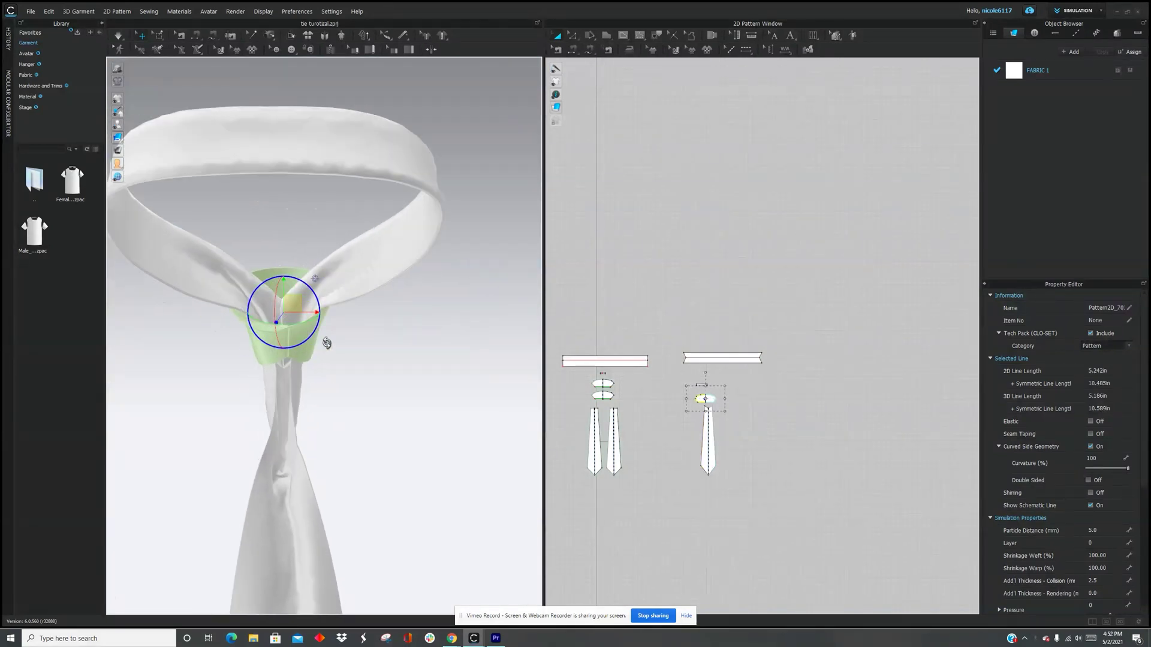
{"action": "right_click", "coordinate": [303, 349]}
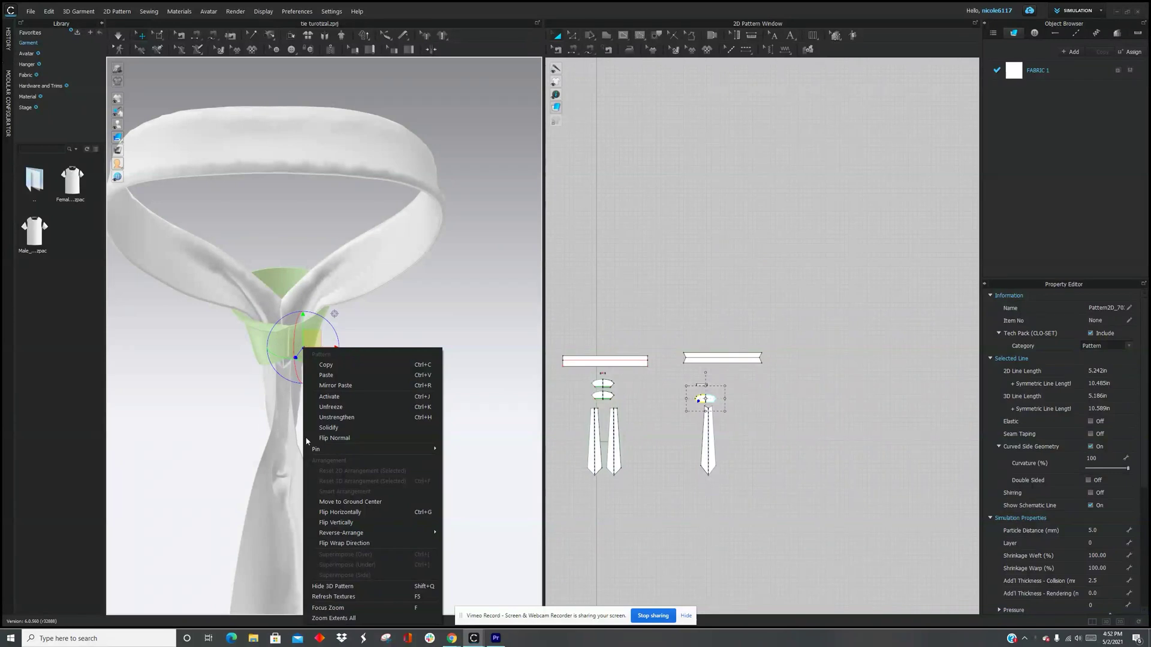
{"action": "left_click", "coordinate": [589, 49]}
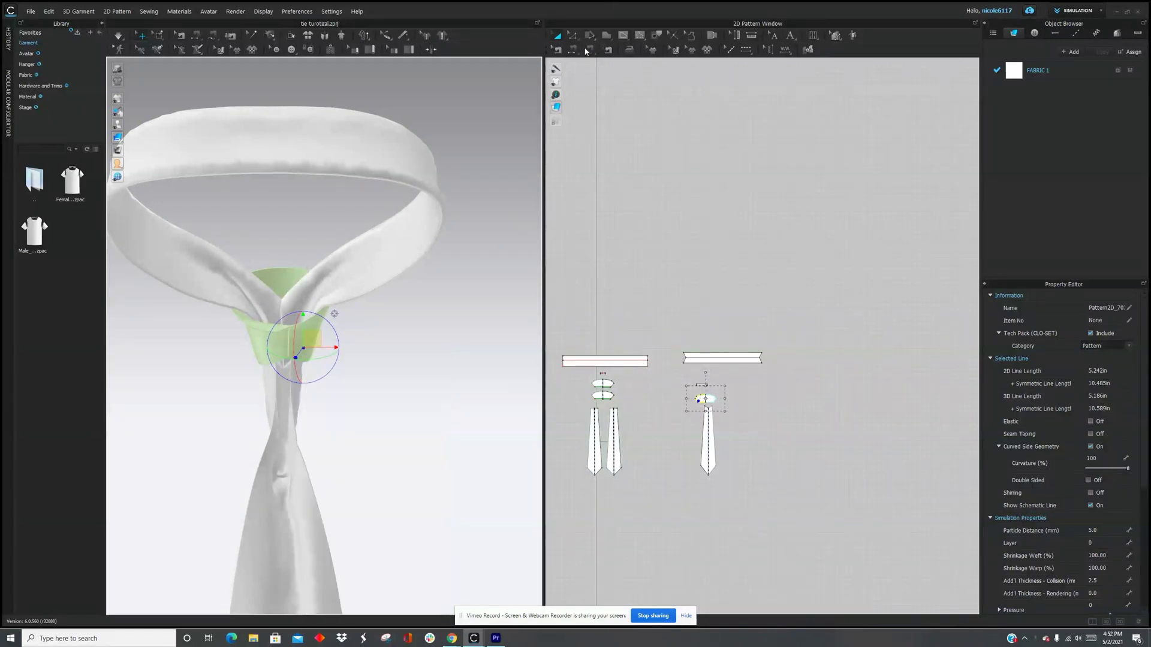
{"action": "scroll", "coordinate": [706, 402], "scroll_direction": "down", "scroll_amount": 7}
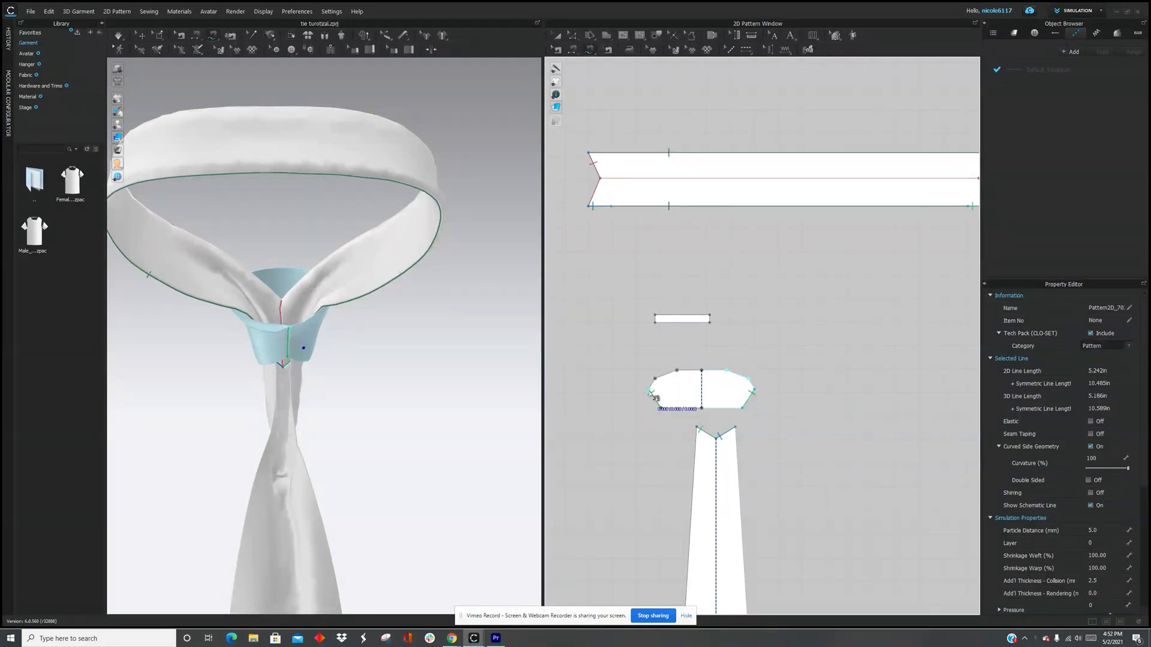
{"action": "left_click_drag", "start_coordinate": [655, 397], "coordinate": [658, 403]}
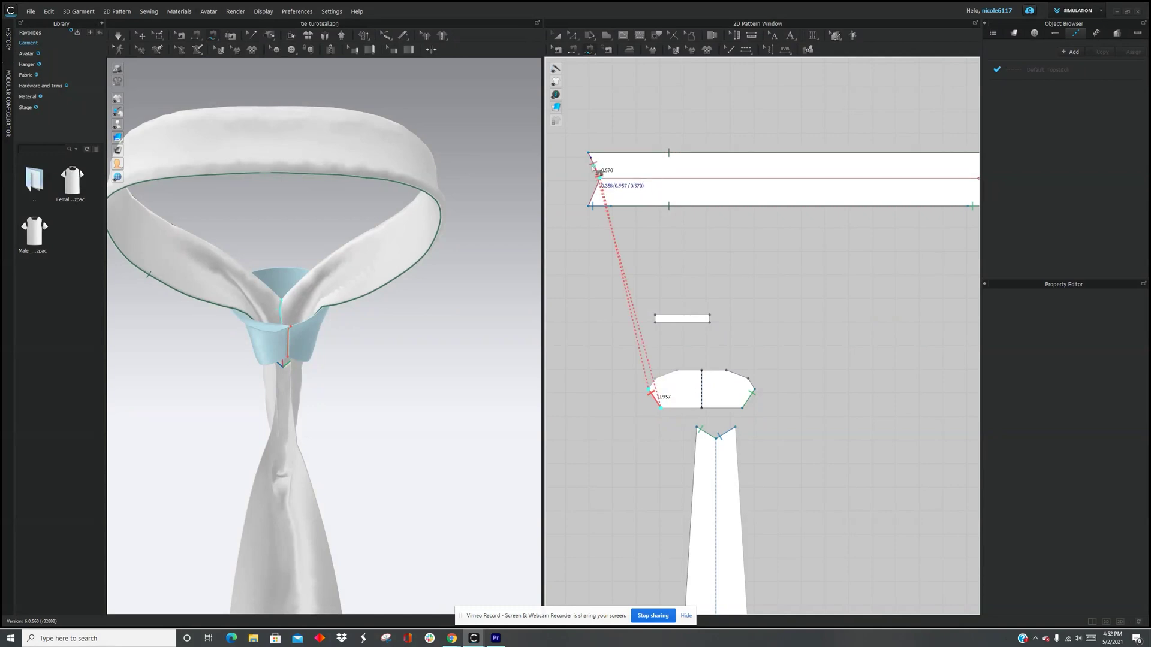
{"action": "left_click", "coordinate": [588, 159]}
{"action": "left_click", "coordinate": [557, 36]}
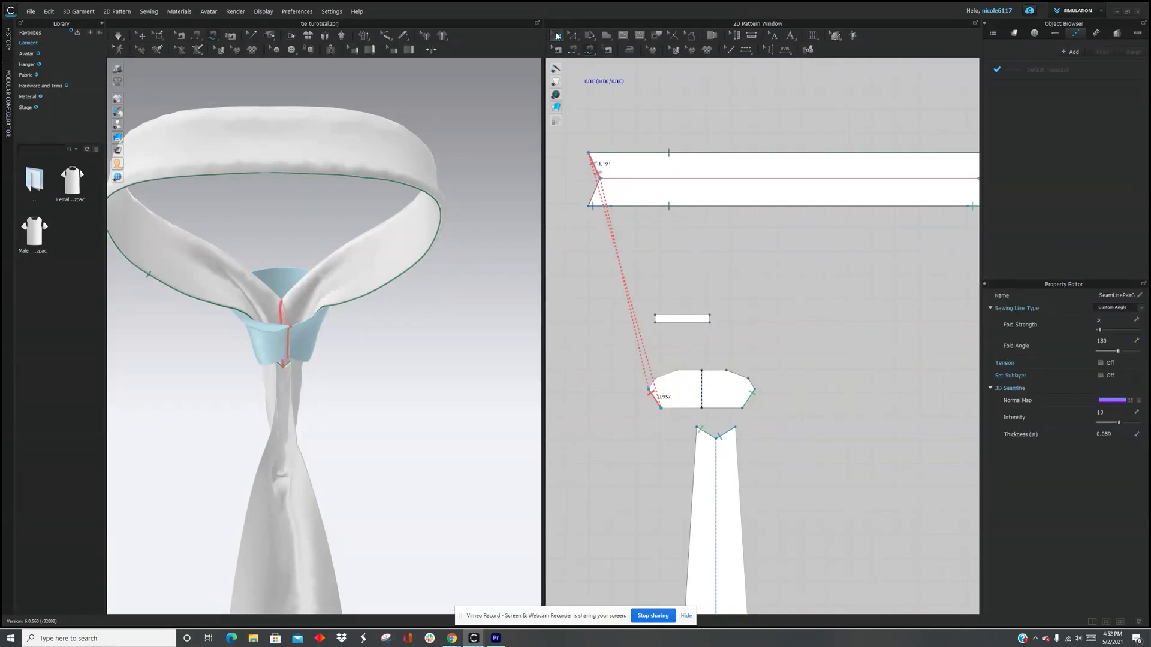
- Unfreeze the knot and simulate the tie with the new seam
{"action": "right_click", "coordinate": [295, 321]}
{"action": "right_click", "coordinate": [271, 341]}
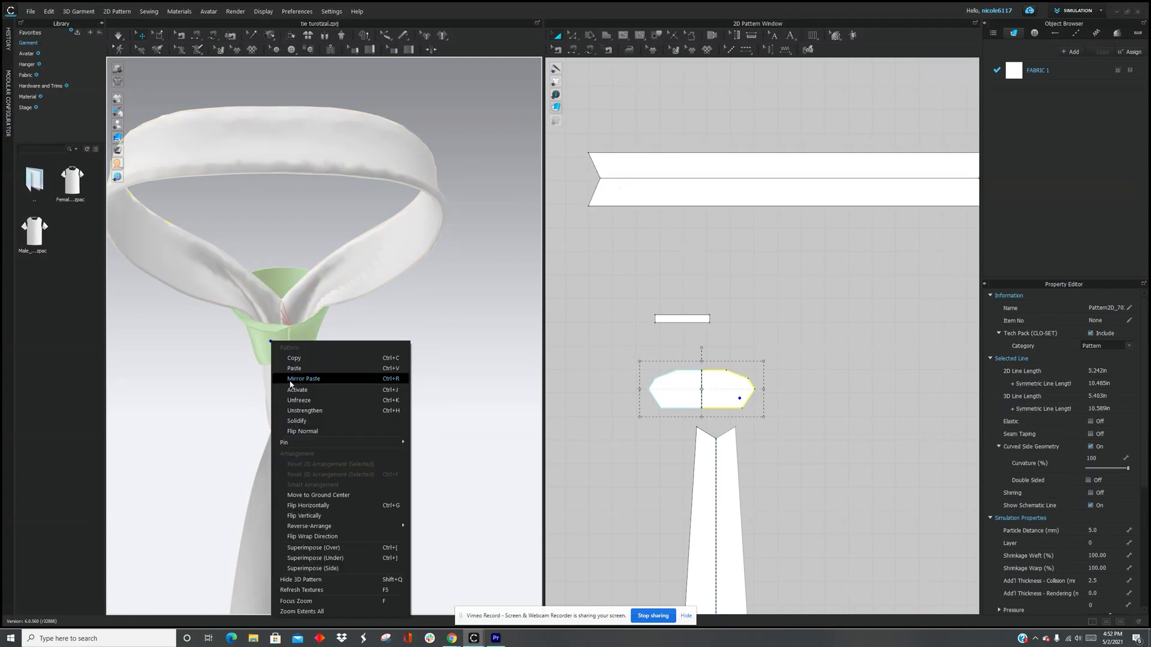
{"action": "left_click", "coordinate": [303, 397]}
{"action": "key", "text": "space"}
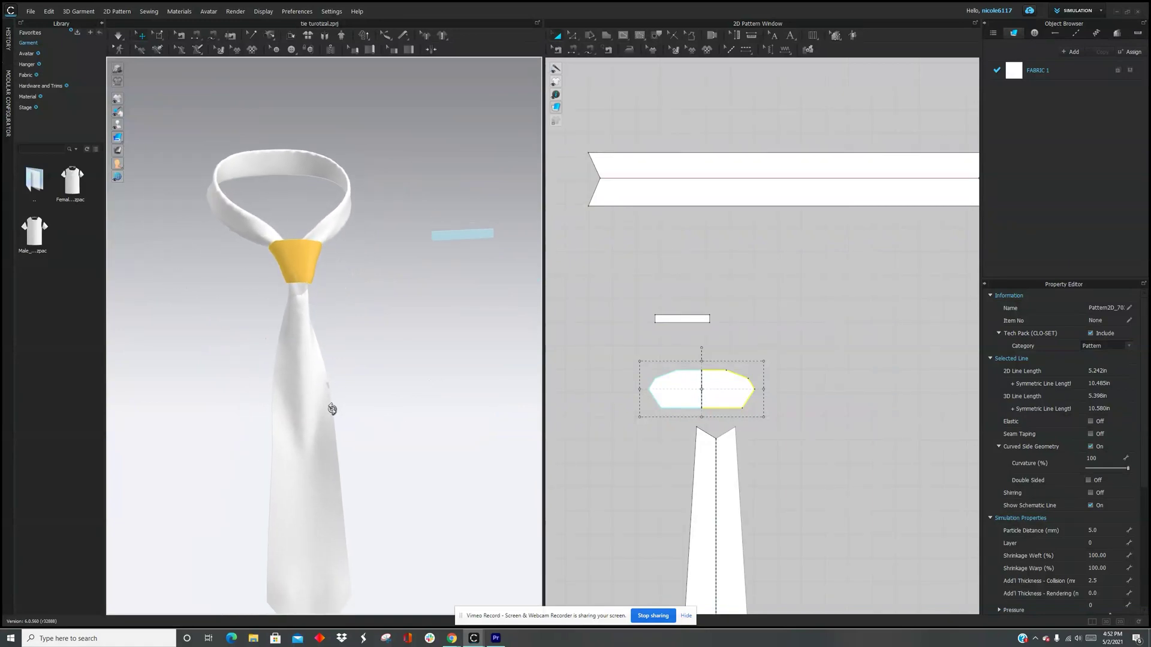
- Examine the knot and the blade's top from several sides, comparing them with the frozen finished tie beside it
{"action": "right_click_drag", "start_coordinate": [332, 409], "coordinate": [264, 395]}
{"action": "scroll", "coordinate": [297, 313], "scroll_direction": "up", "scroll_amount": 4}
{"action": "middle_click_drag", "start_coordinate": [298, 313], "coordinate": [369, 362]}
{"action": "right_click_drag", "start_coordinate": [370, 362], "coordinate": [316, 380]}
{"action": "left_click", "coordinate": [330, 333]}
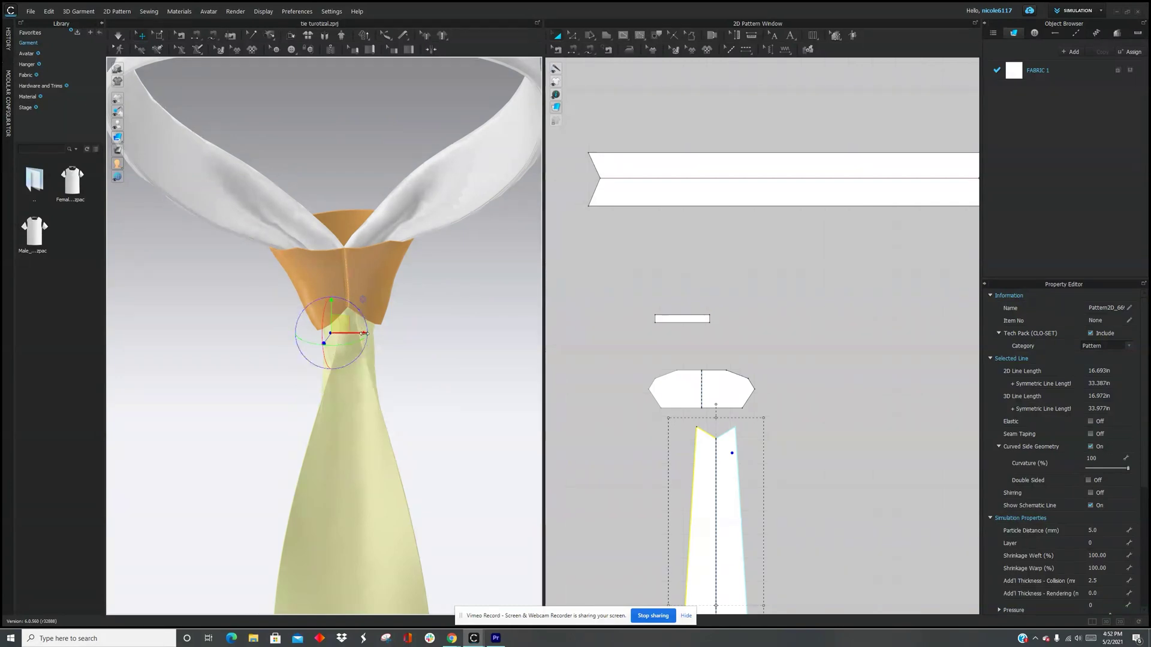
{"action": "right_click_drag", "start_coordinate": [389, 363], "coordinate": [200, 393]}
{"action": "scroll", "coordinate": [286, 404], "scroll_direction": "down", "scroll_amount": 3}
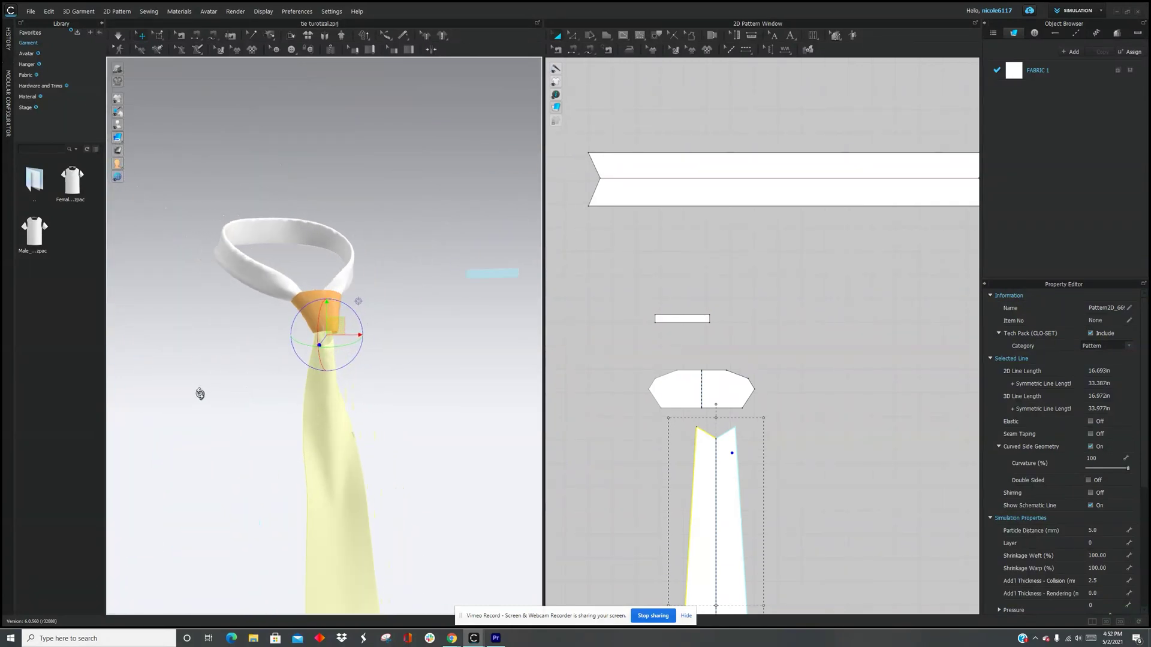
{"action": "middle_click_drag", "start_coordinate": [201, 393], "coordinate": [350, 368]}
{"action": "right_click_drag", "start_coordinate": [190, 297], "coordinate": [224, 300]}
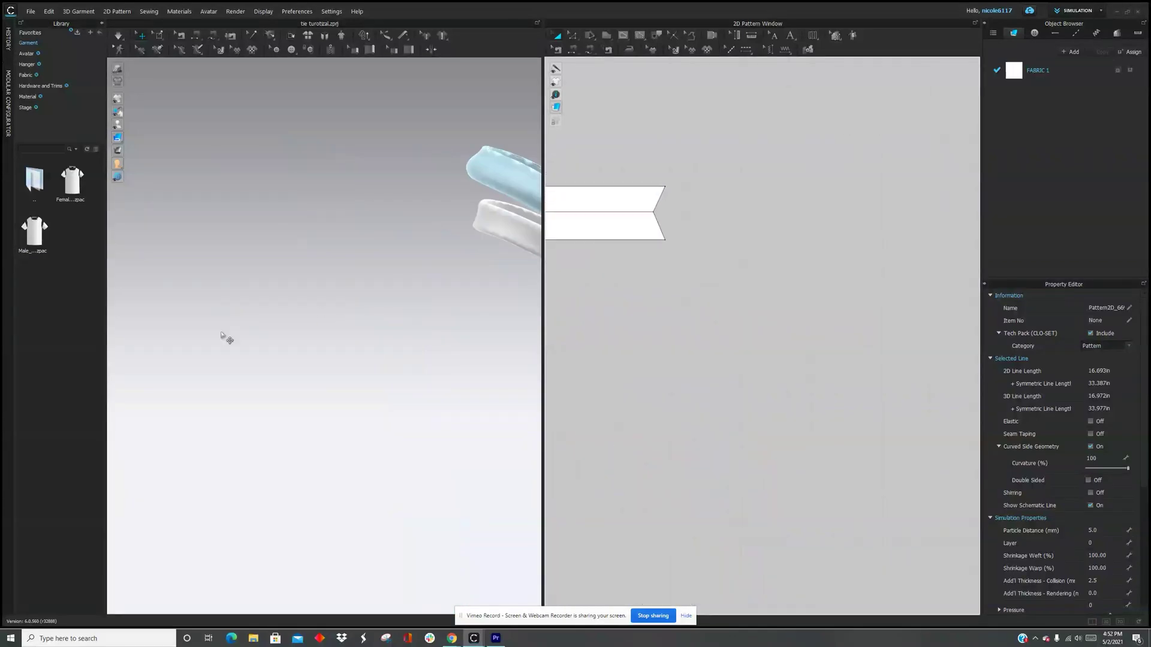
{"action": "right_click_drag", "start_coordinate": [226, 336], "coordinate": [379, 329]}
{"action": "left_click", "coordinate": [485, 353]}
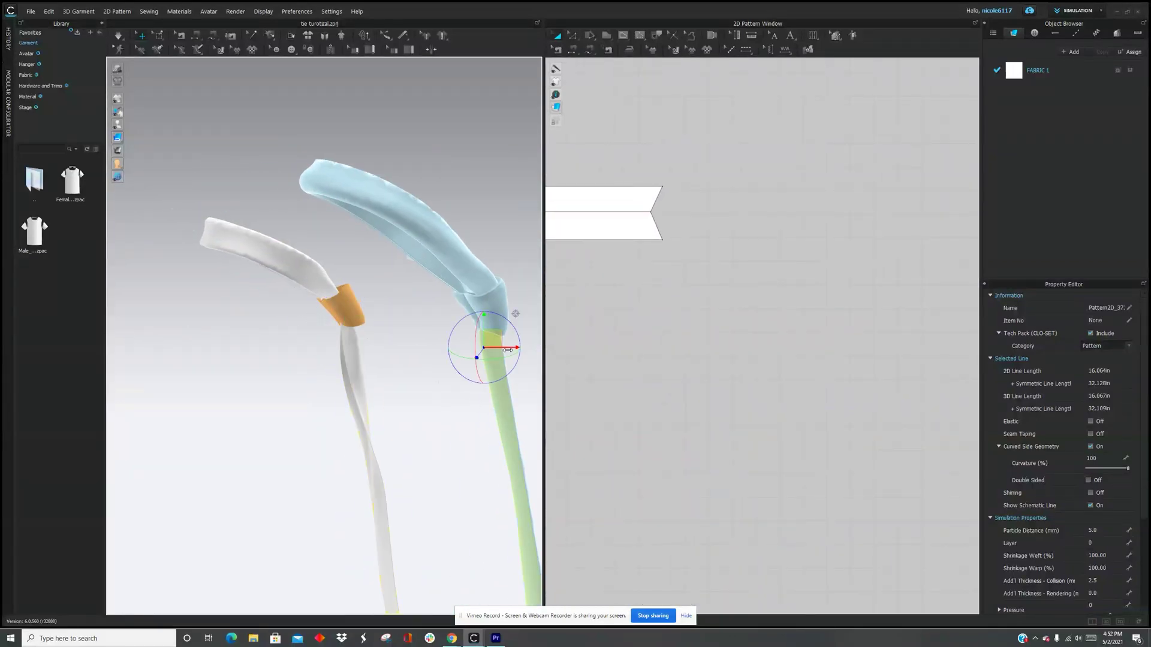
{"action": "right_click_drag", "start_coordinate": [509, 353], "coordinate": [442, 365]}
{"action": "middle_click_drag", "start_coordinate": [442, 365], "coordinate": [384, 349]}
{"action": "scroll", "coordinate": [384, 350], "scroll_direction": "down", "scroll_amount": 3}
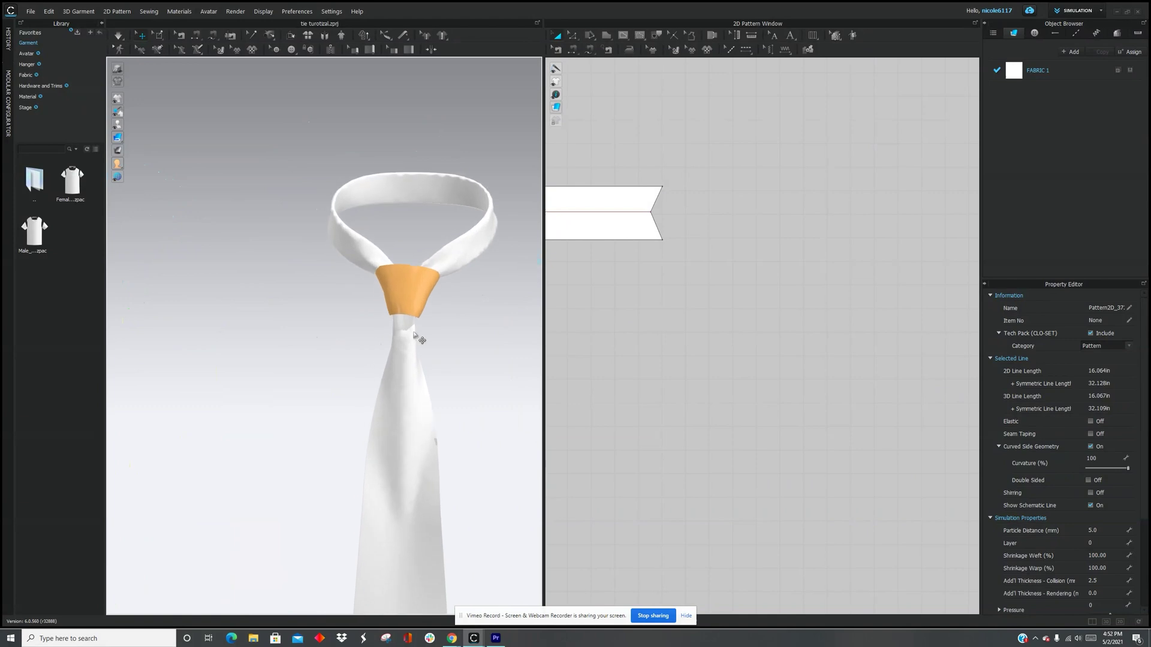
- Narrow the top edge of the blade pattern by moving its corner point inward beside the notch
{"action": "scroll", "coordinate": [413, 335], "scroll_direction": "up", "scroll_amount": 5}
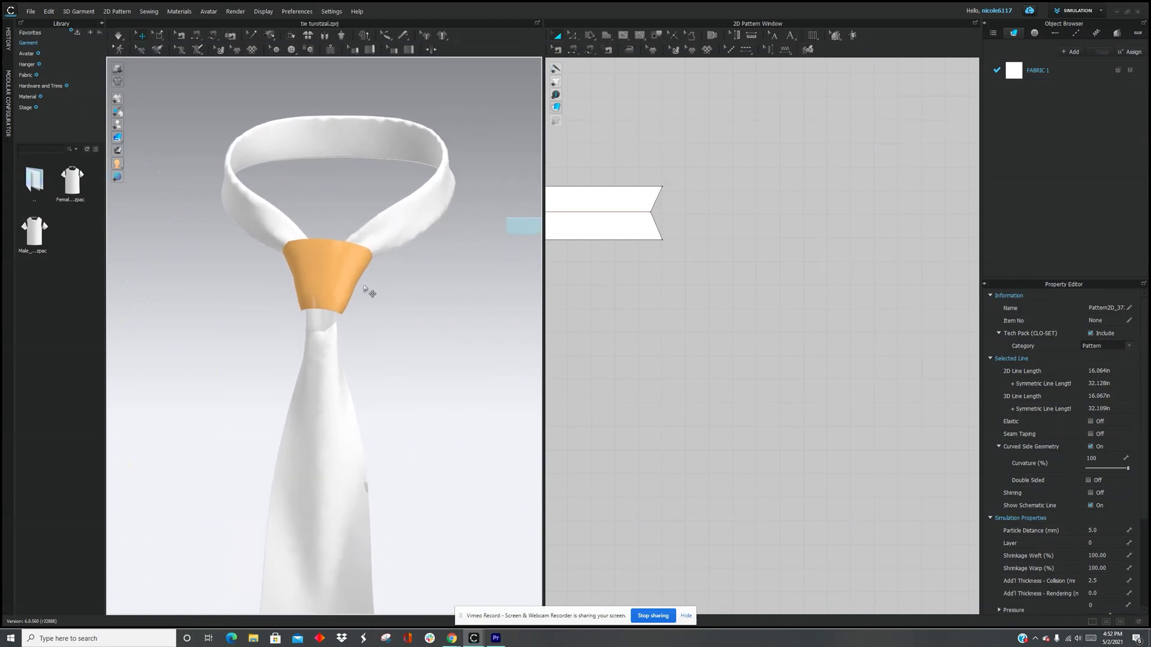
{"action": "scroll", "coordinate": [344, 329], "scroll_direction": "down", "scroll_amount": 3}
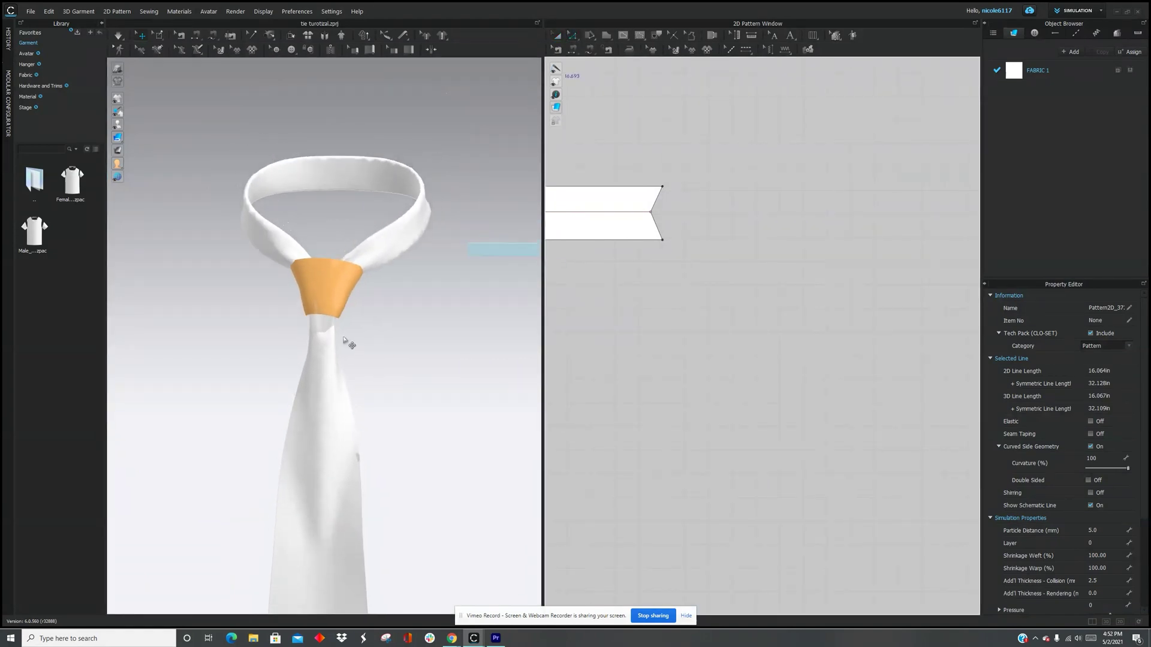
{"action": "scroll", "coordinate": [620, 363], "scroll_direction": "down", "scroll_amount": 5}
{"action": "scroll", "coordinate": [812, 345], "scroll_direction": "up", "scroll_amount": 2}
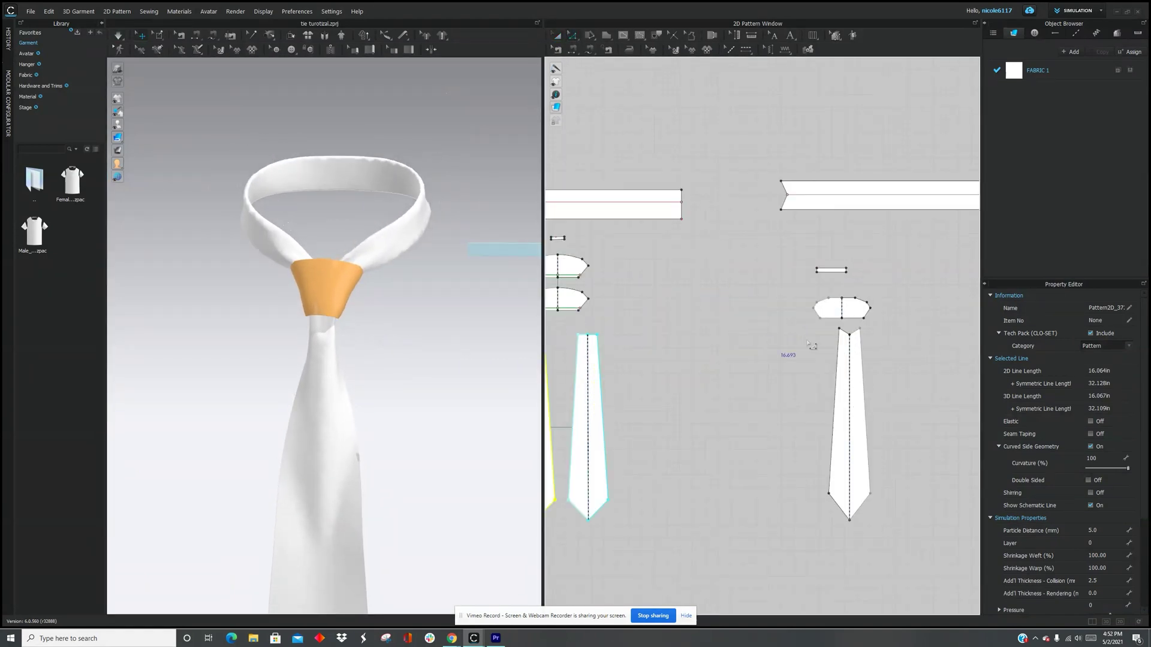
{"action": "left_click", "coordinate": [846, 334]}
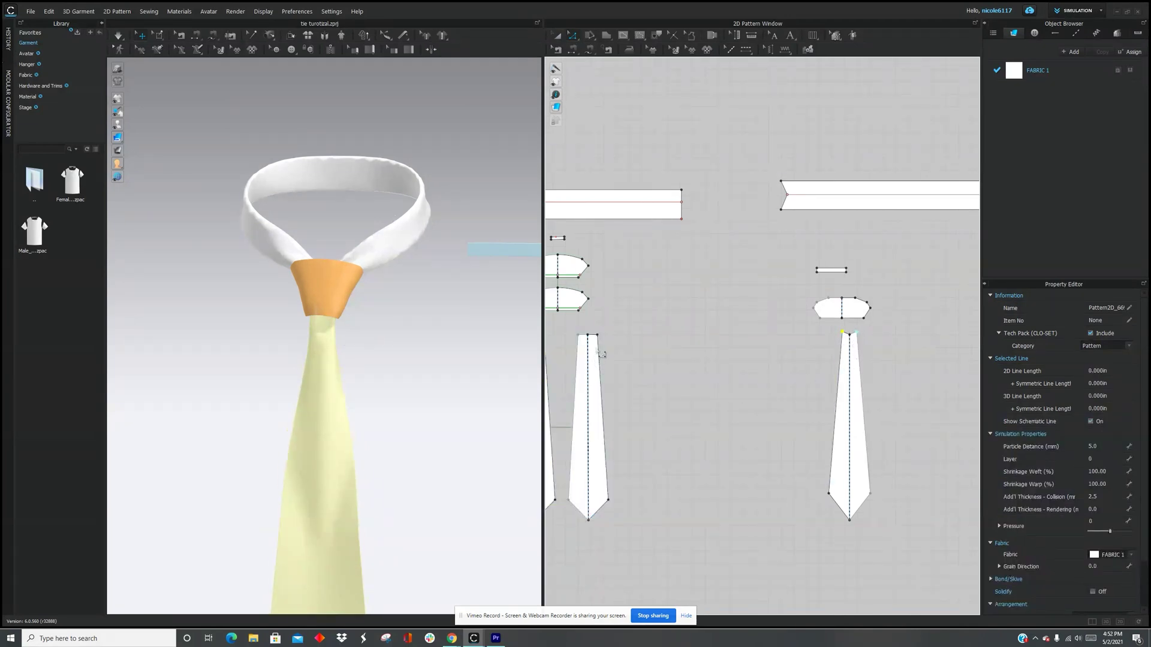
- Simulate and pull both sides of the blade's top so they spread evenly beneath the knot's lower opening
{"action": "right_click_drag", "start_coordinate": [347, 348], "coordinate": [280, 335]}
{"action": "scroll", "coordinate": [352, 322], "scroll_direction": "up", "scroll_amount": 5}
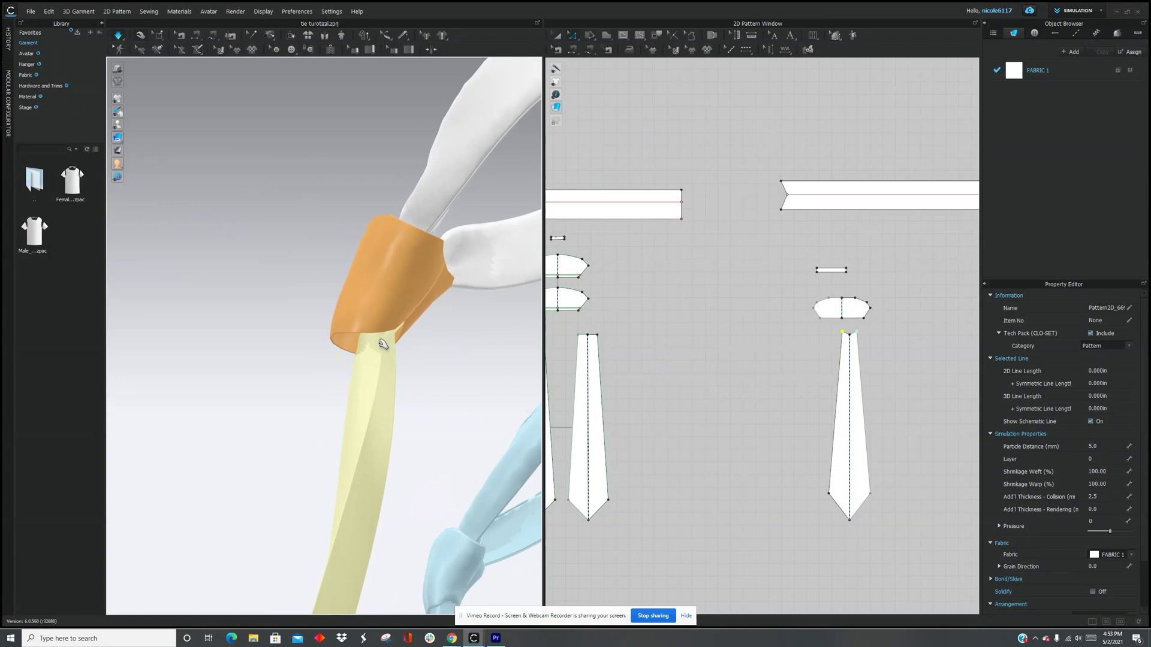
{"action": "left_click_drag", "start_coordinate": [383, 344], "coordinate": [341, 351]}
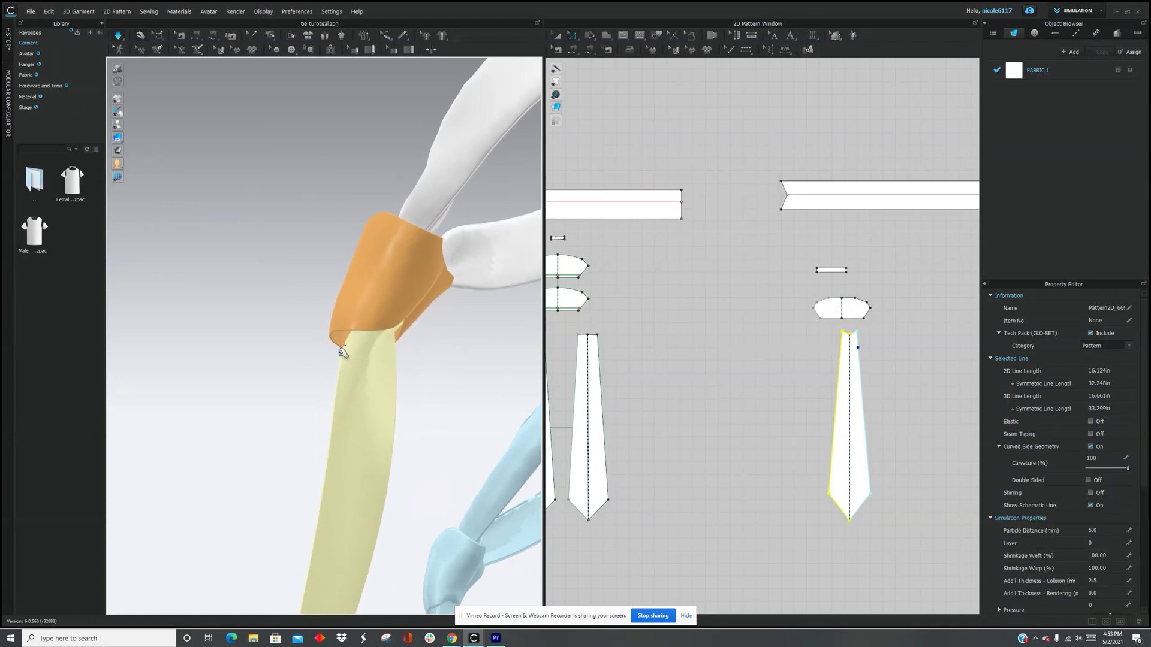
{"action": "right_click_drag", "start_coordinate": [341, 351], "coordinate": [306, 352]}
{"action": "left_click_drag", "start_coordinate": [344, 345], "coordinate": [343, 322]}
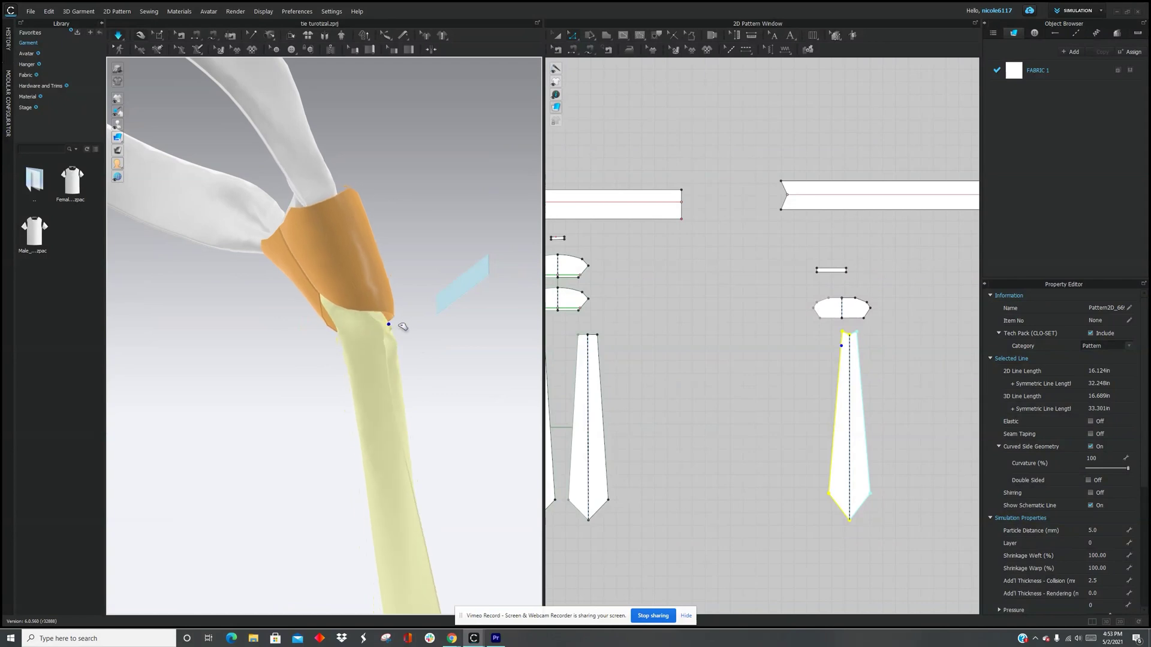
{"action": "right_click_drag", "start_coordinate": [378, 336], "coordinate": [329, 380]}
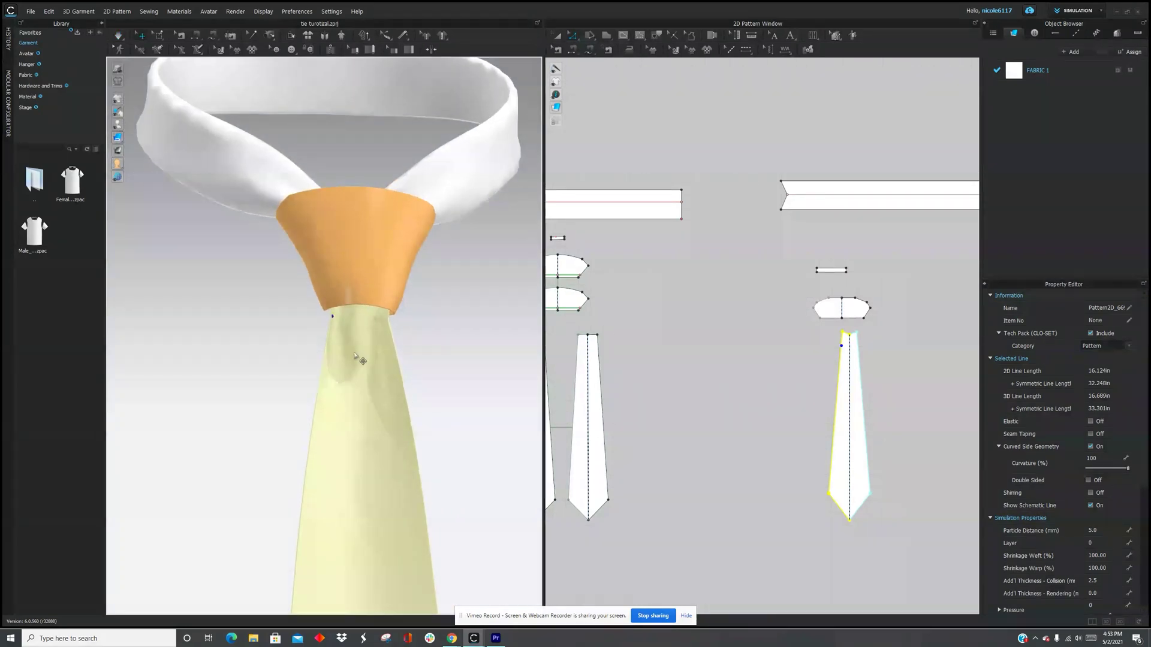
{"action": "scroll", "coordinate": [355, 356], "scroll_direction": "down", "scroll_amount": 5}
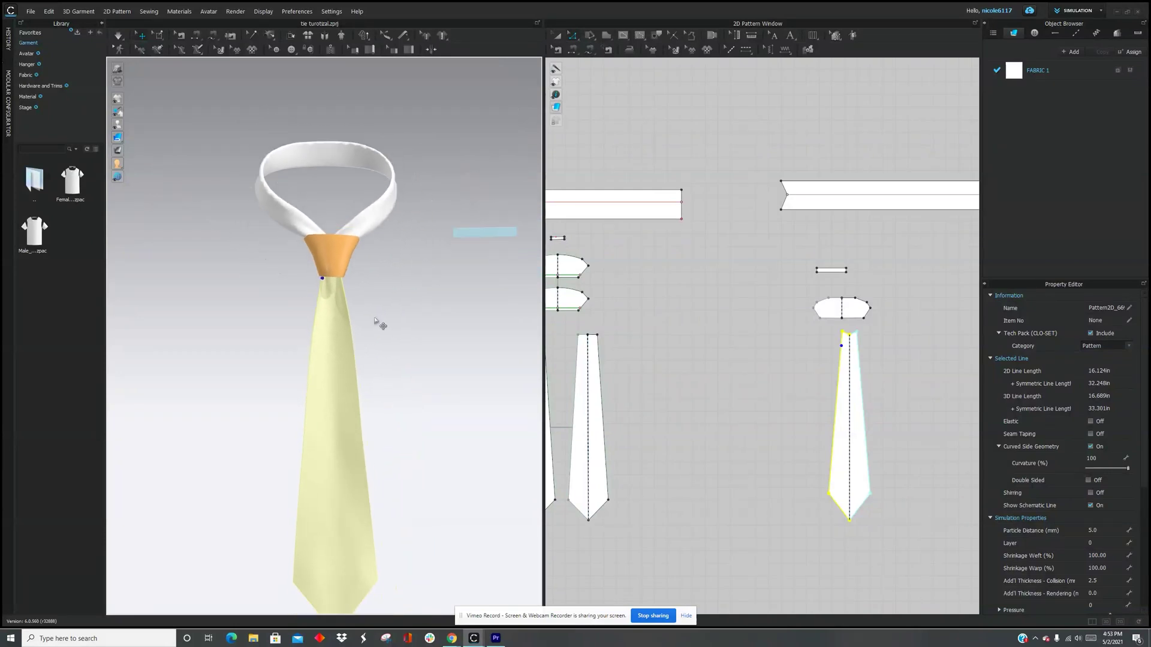
{"action": "right_click_drag", "start_coordinate": [375, 319], "coordinate": [362, 362]}
- Delete the small strip pattern piece floating beside the tie
{"action": "left_click", "coordinate": [557, 35]}
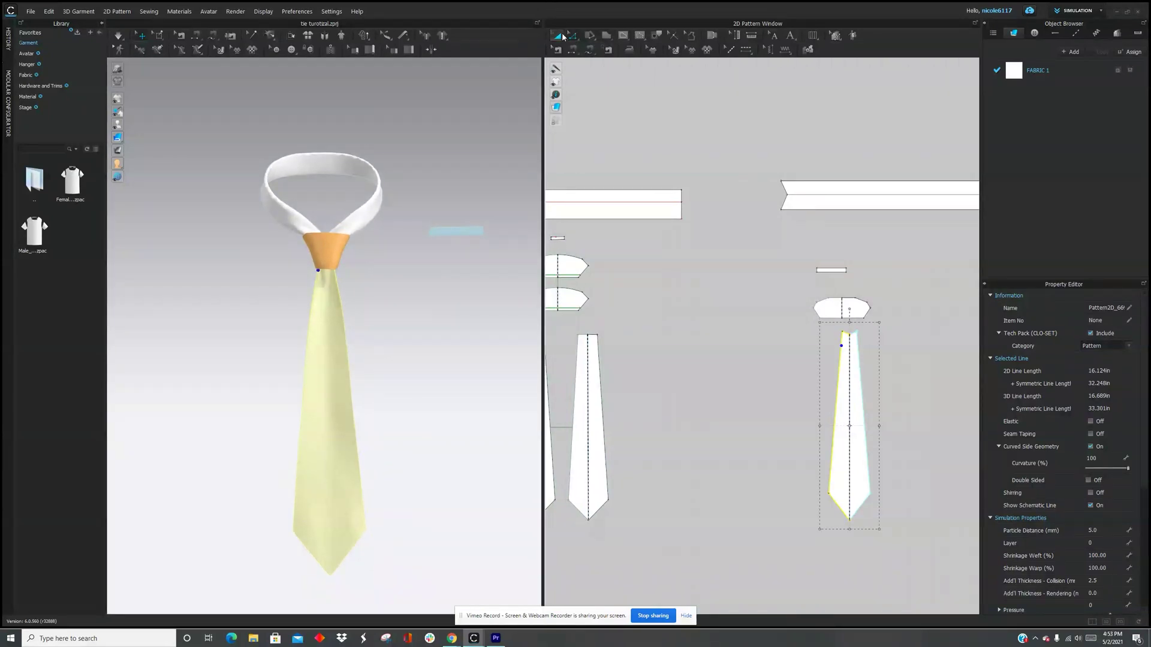
{"action": "scroll", "coordinate": [367, 333], "scroll_direction": "up", "scroll_amount": 2}
{"action": "left_click", "coordinate": [339, 321]}
{"action": "right_click_drag", "start_coordinate": [339, 321], "coordinate": [392, 303]}
{"action": "scroll", "coordinate": [392, 303], "scroll_direction": "up", "scroll_amount": 2}
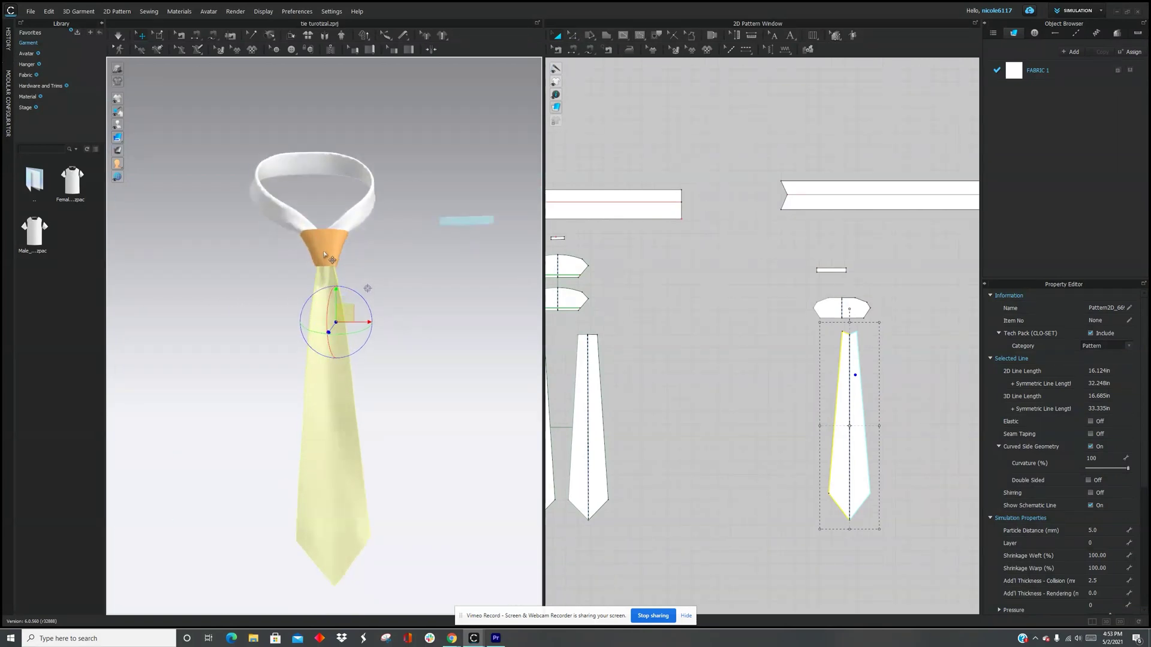
{"action": "left_click", "coordinate": [326, 242]}
{"action": "left_click", "coordinate": [470, 225]}
{"action": "scroll", "coordinate": [845, 259], "scroll_direction": "up", "scroll_amount": 3}
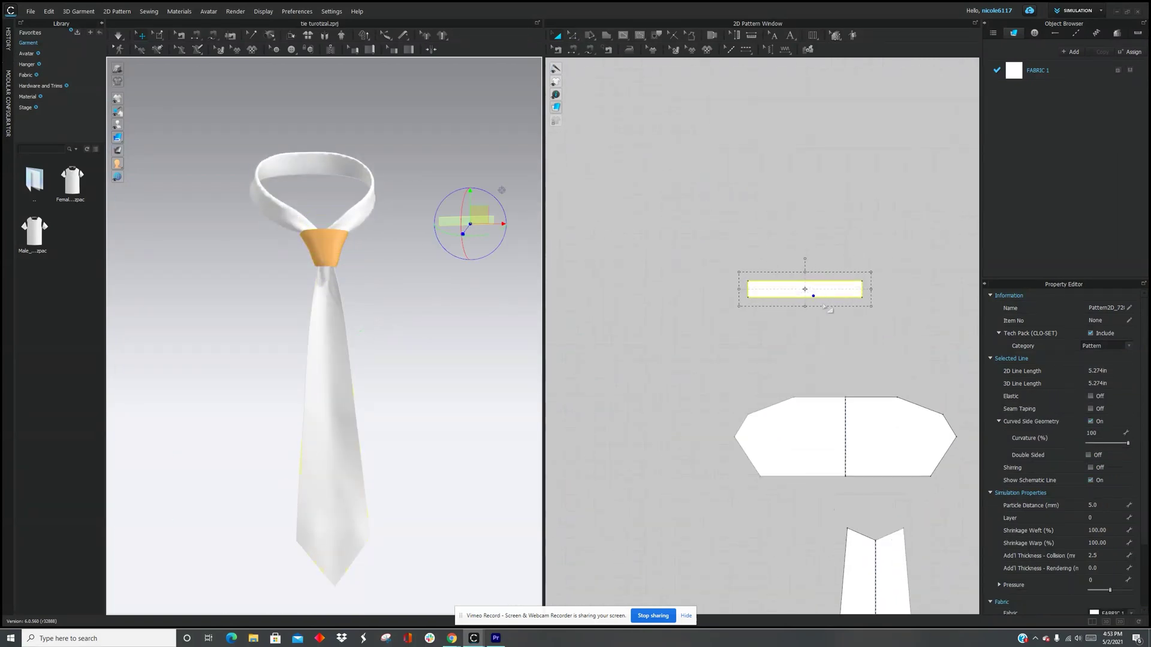
{"action": "key", "text": "Delete"}
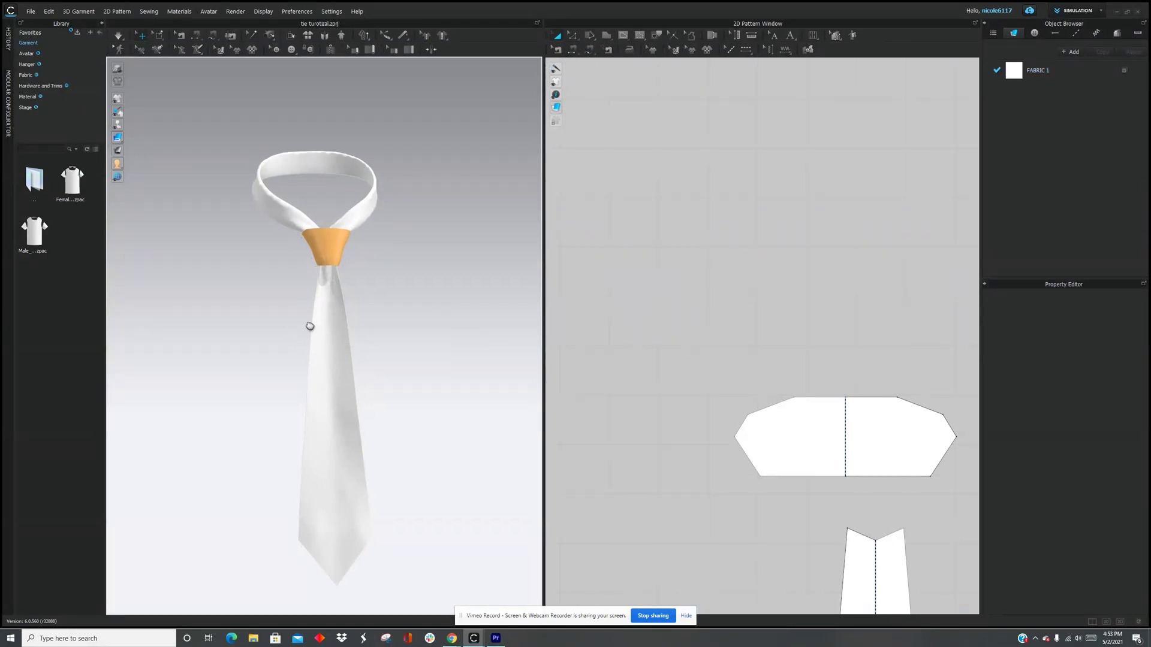
- Examine the knot and the top of the blade up close, comparing them with their pattern pieces
{"action": "right_click_drag", "start_coordinate": [308, 322], "coordinate": [374, 245]}
{"action": "scroll", "coordinate": [371, 246], "scroll_direction": "up", "scroll_amount": 1}
{"action": "middle_click_drag", "start_coordinate": [863, 502], "coordinate": [666, 423]}
{"action": "scroll", "coordinate": [429, 160], "scroll_direction": "up", "scroll_amount": 2}
{"action": "scroll", "coordinate": [360, 226], "scroll_direction": "down", "scroll_amount": 3}
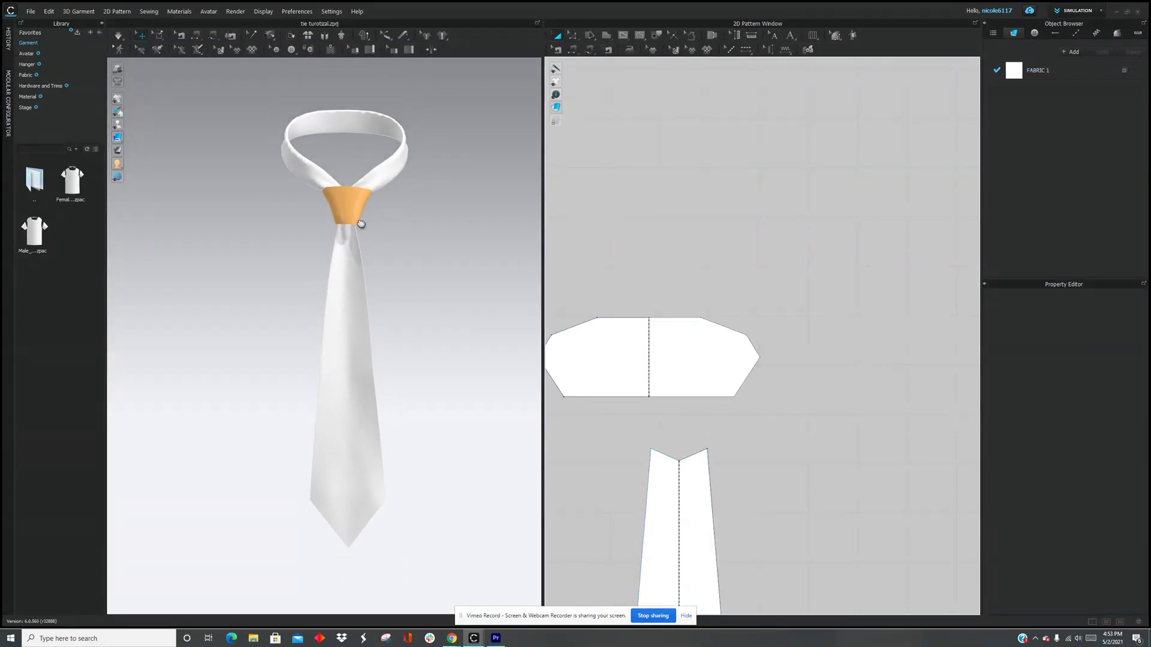
{"action": "scroll", "coordinate": [333, 204], "scroll_direction": "up", "scroll_amount": 4}
{"action": "middle_click_drag", "start_coordinate": [334, 202], "coordinate": [334, 334]}
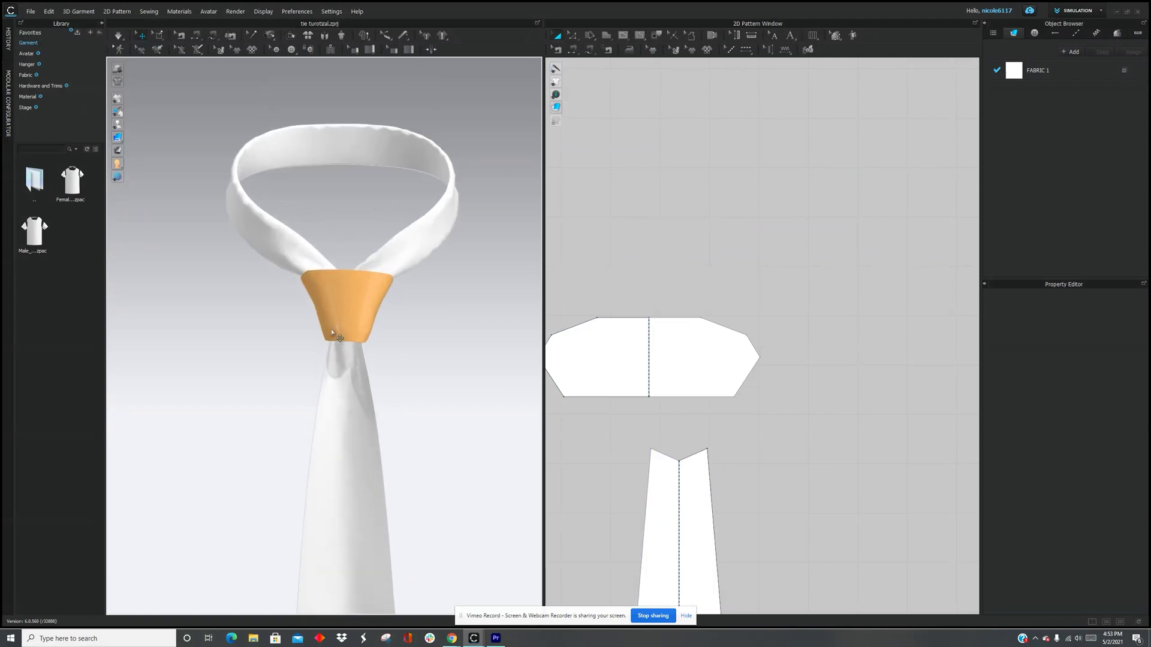
{"action": "left_click", "coordinate": [342, 375]}
{"action": "scroll", "coordinate": [678, 443], "scroll_direction": "down", "scroll_amount": 5}
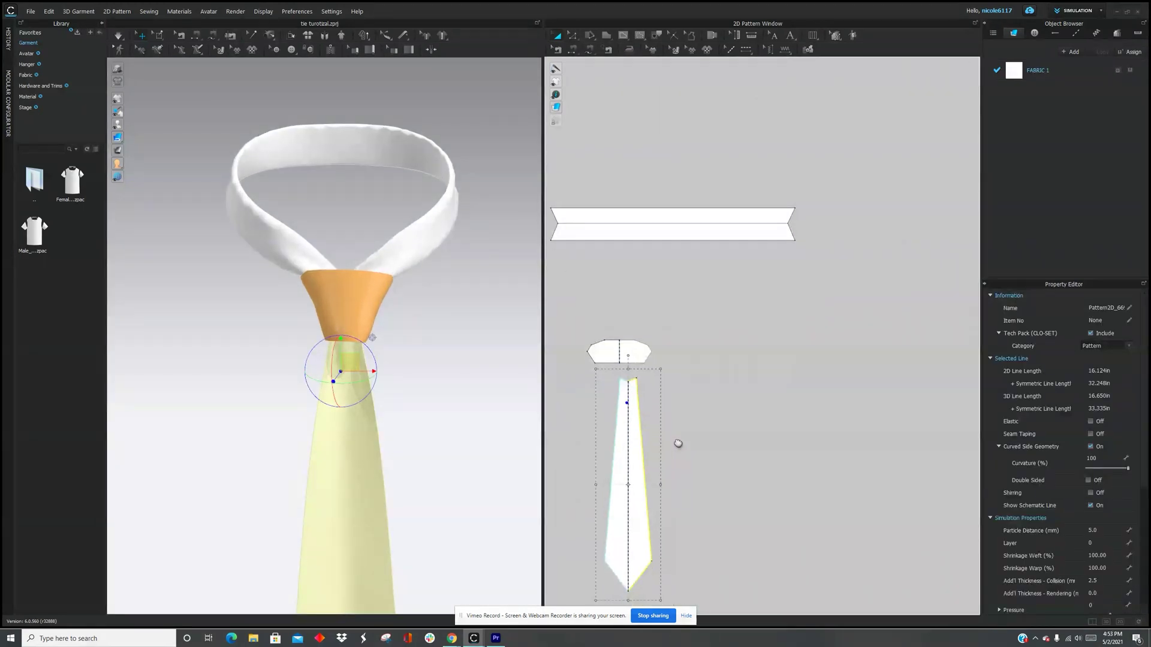
- Show the avatar, layer-clone the knot pattern over itself with the copy placed above the original, and simulate
{"action": "left_click", "coordinate": [131, 124]}
{"action": "scroll", "coordinate": [396, 406], "scroll_direction": "down", "scroll_amount": 2}
{"action": "middle_click_drag", "start_coordinate": [395, 406], "coordinate": [342, 328]}
{"action": "right_click", "coordinate": [606, 354]}
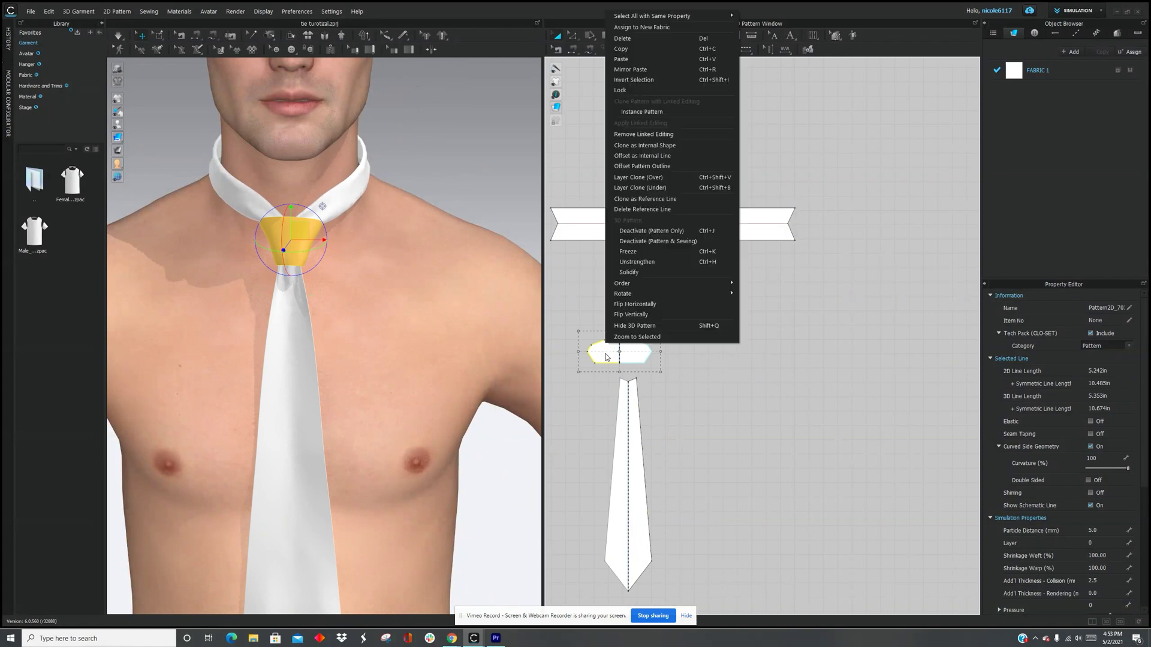
{"action": "right_click", "coordinate": [597, 345]}
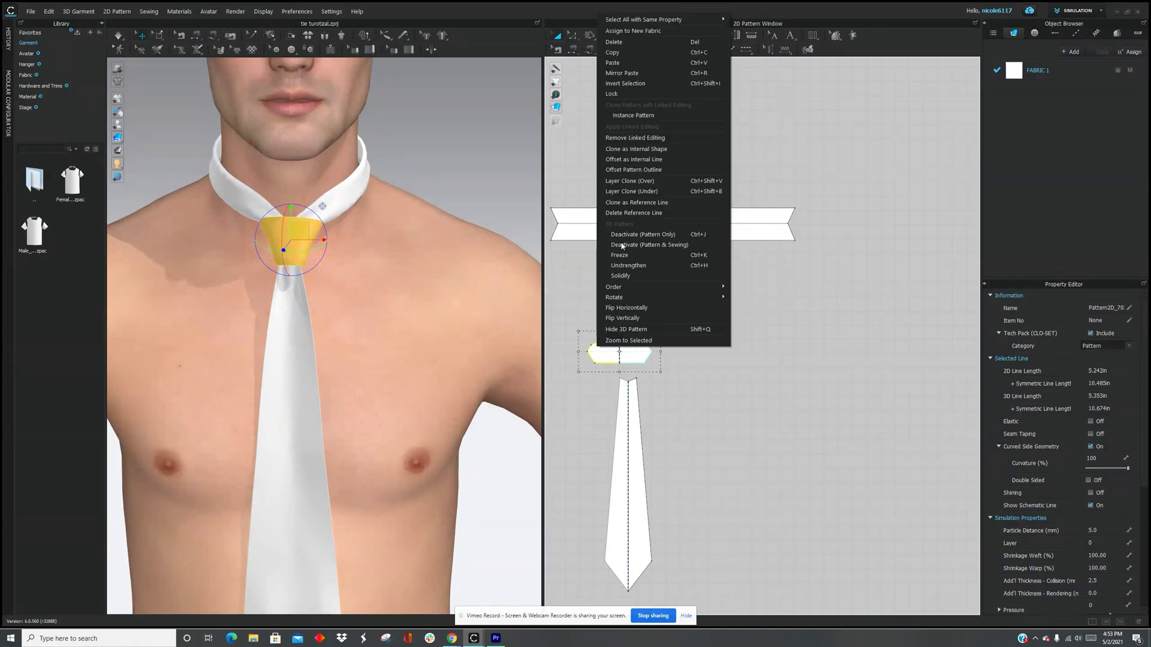
{"action": "left_click", "coordinate": [630, 180]}
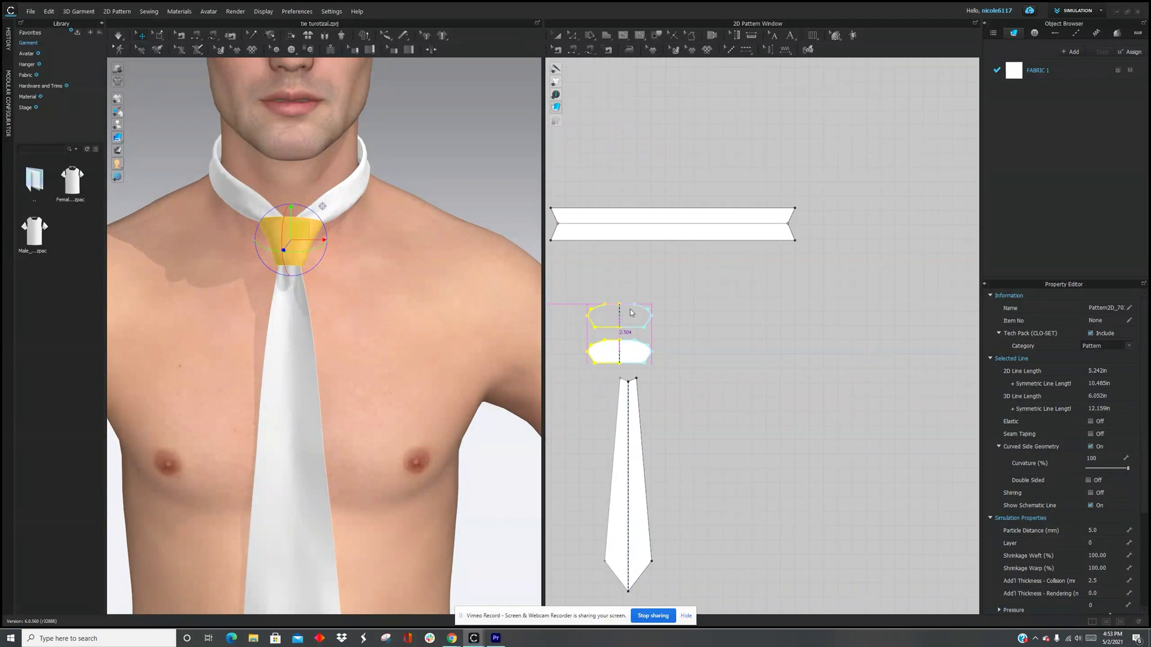
{"action": "left_click", "coordinate": [290, 225]}
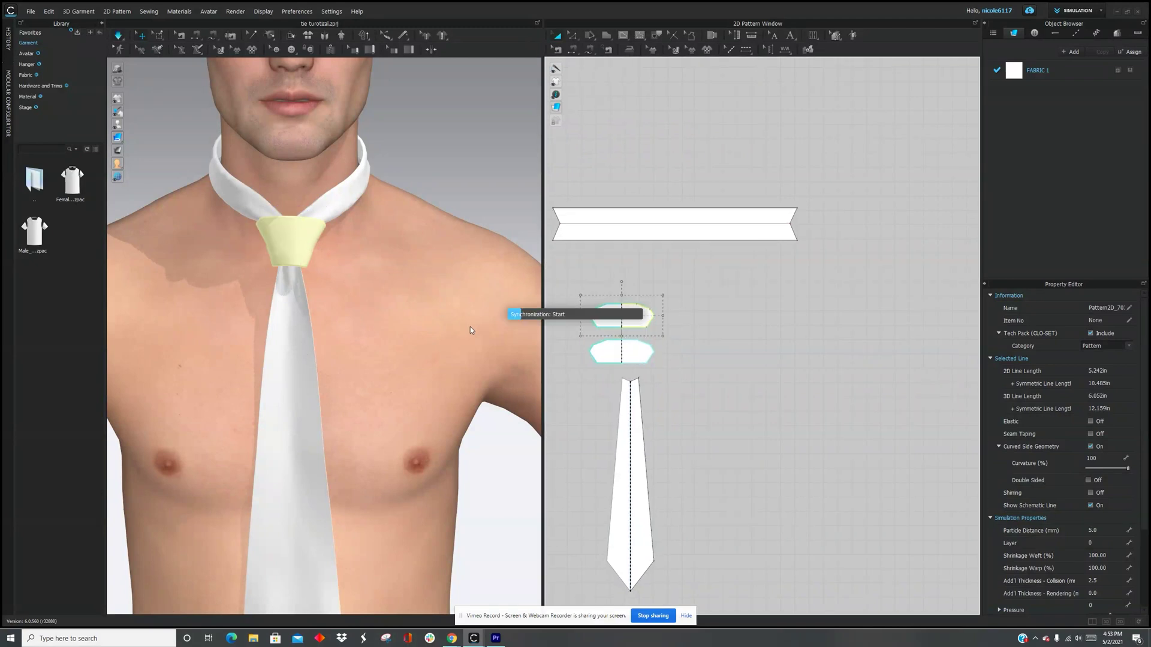
- Widen the blade pattern's top edge slightly by moving its corner point outward, and simulate the tie
{"action": "left_click", "coordinate": [627, 408]}
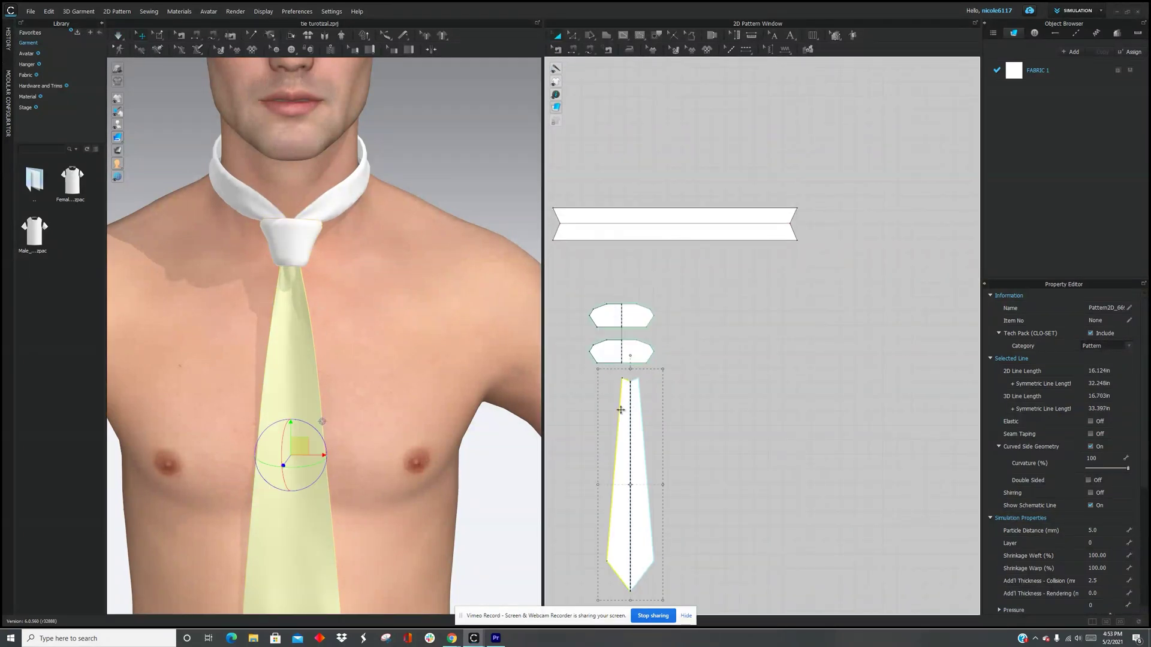
{"action": "left_click", "coordinate": [573, 33]}
{"action": "scroll", "coordinate": [655, 365], "scroll_direction": "down", "scroll_amount": 4}
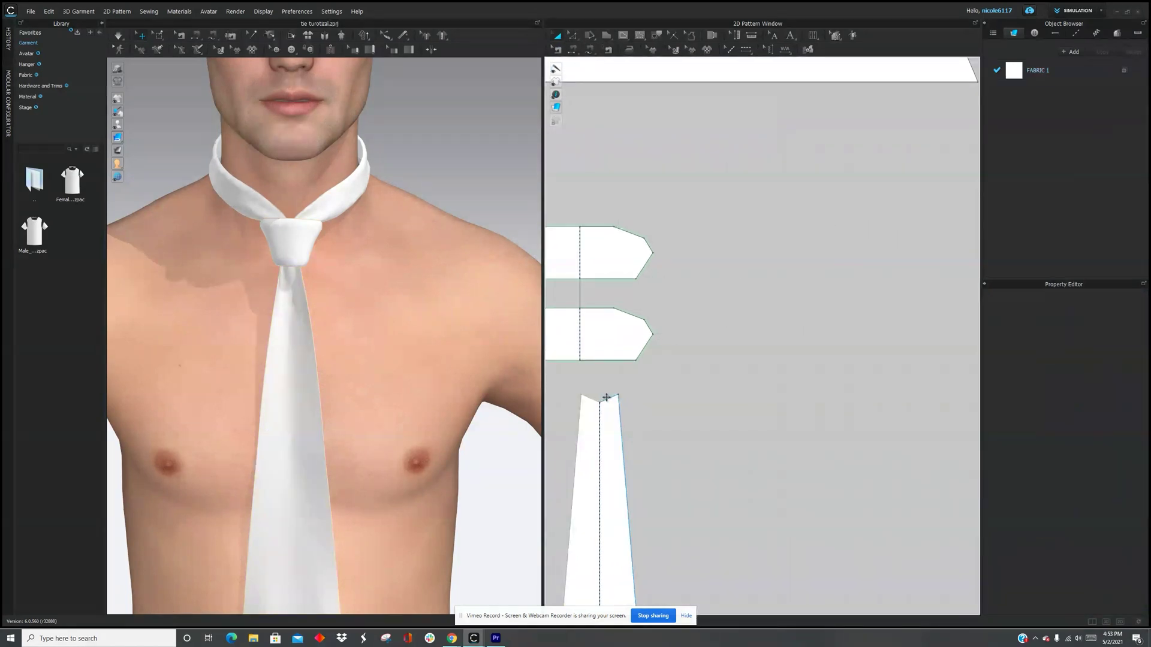
{"action": "left_click", "coordinate": [627, 400]}
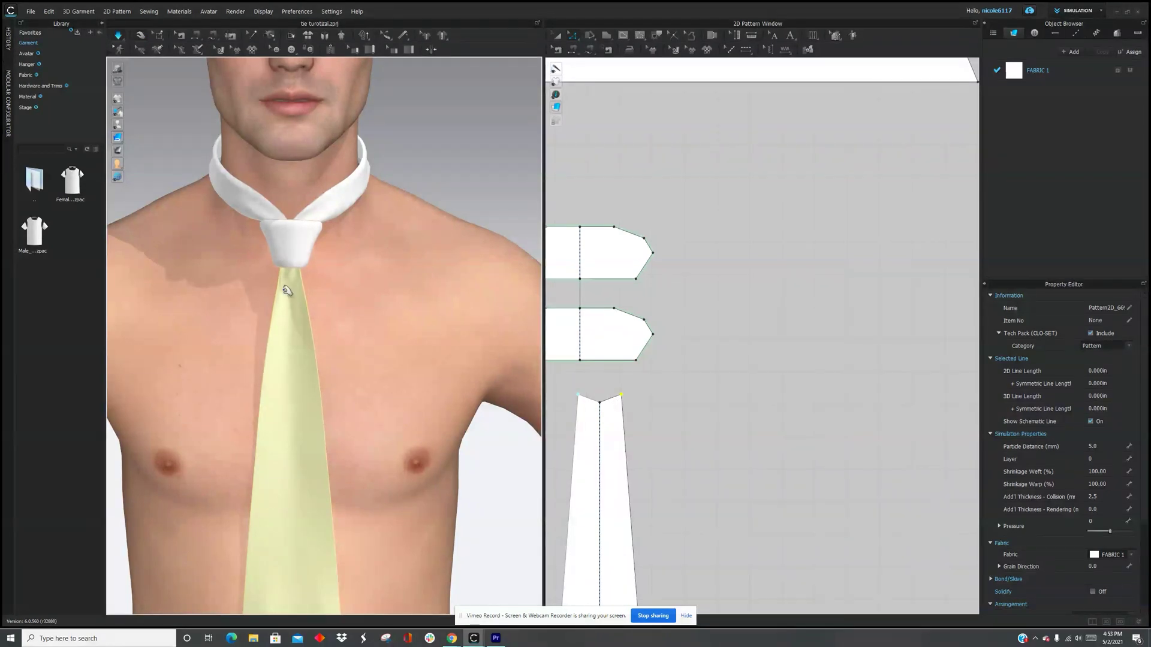
{"action": "key", "text": "space"}
- Try a wider top edge on the blade by moving its corner point farther outward, and simulate
{"action": "scroll", "coordinate": [357, 324], "scroll_direction": "up", "scroll_amount": 3}
{"action": "scroll", "coordinate": [615, 409], "scroll_direction": "down", "scroll_amount": 4}
{"action": "left_click", "coordinate": [662, 389]}
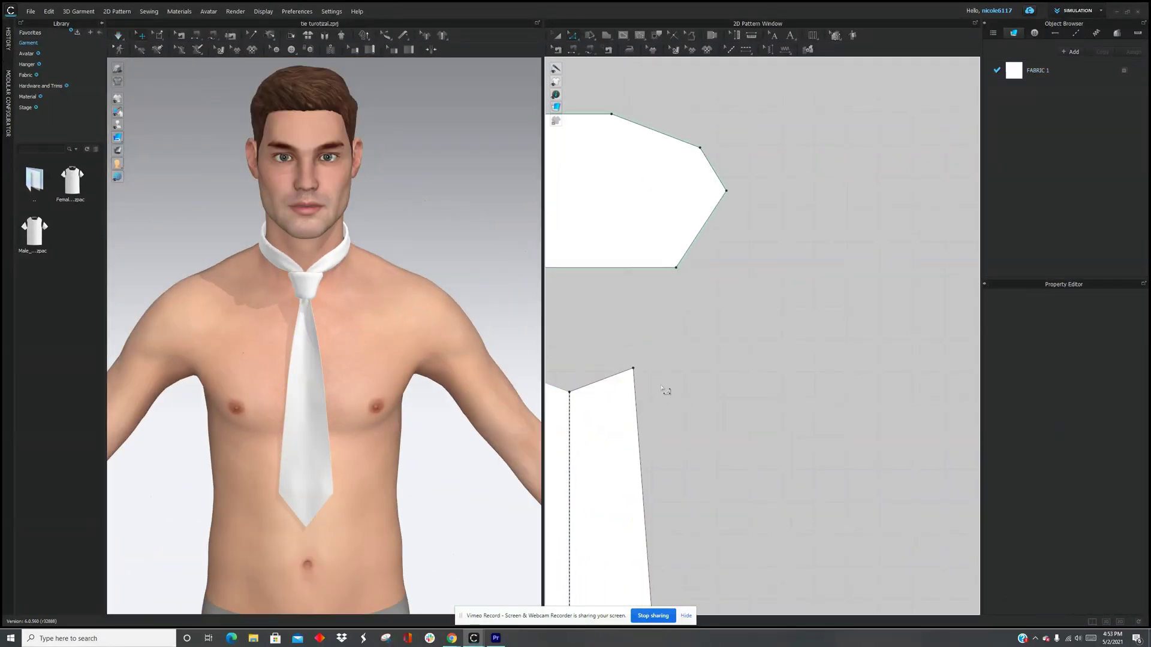
{"action": "left_click_drag", "start_coordinate": [633, 370], "coordinate": [647, 362]}
{"action": "key", "text": "space"}
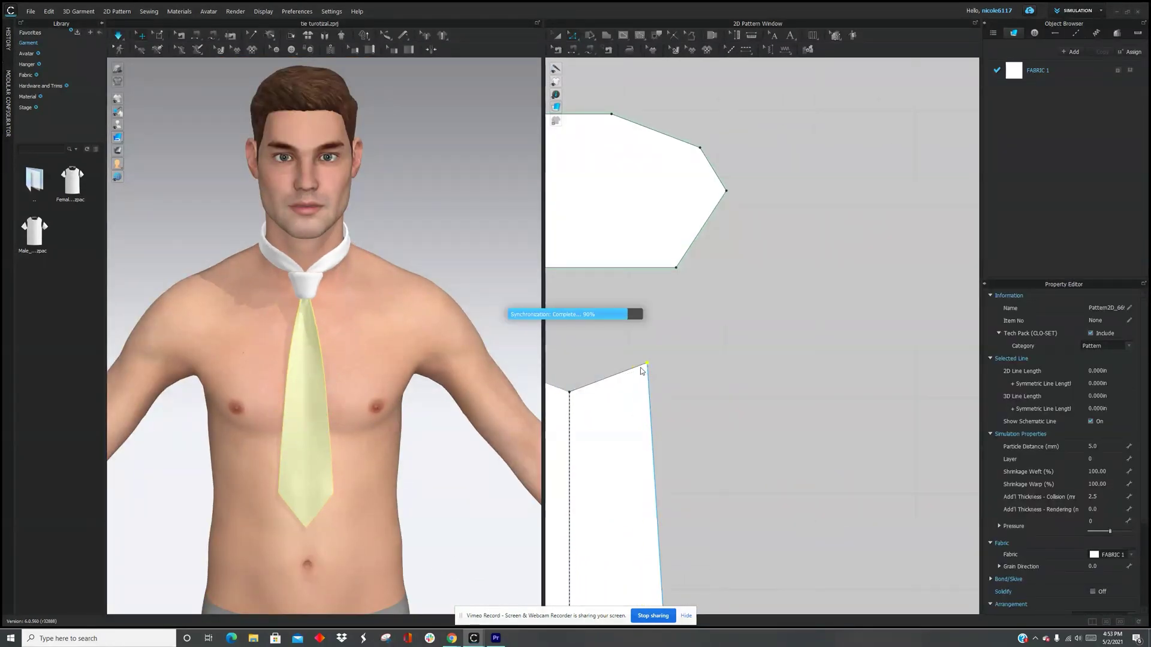
{"action": "scroll", "coordinate": [329, 333], "scroll_direction": "up", "scroll_amount": 2}
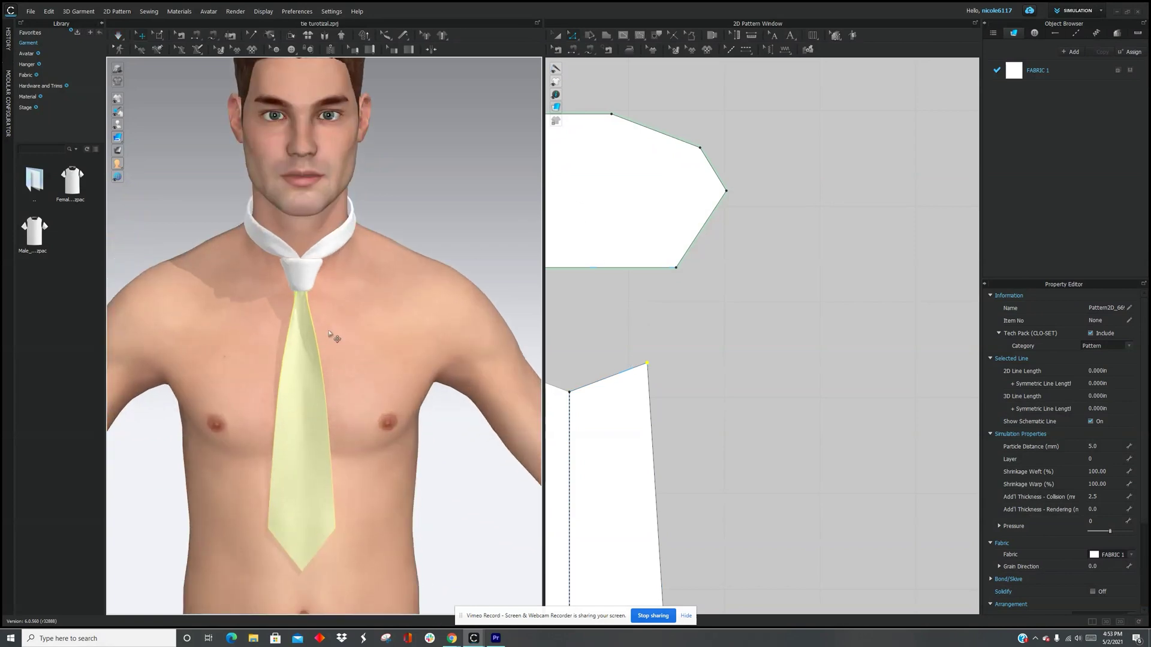
- Try widening the knot's lower edge by moving its corner point outward, and pull the blade's top sideways beneath the knot during simulation
{"action": "scroll", "coordinate": [660, 299], "scroll_direction": "down", "scroll_amount": 3}
{"action": "left_click", "coordinate": [694, 294]}
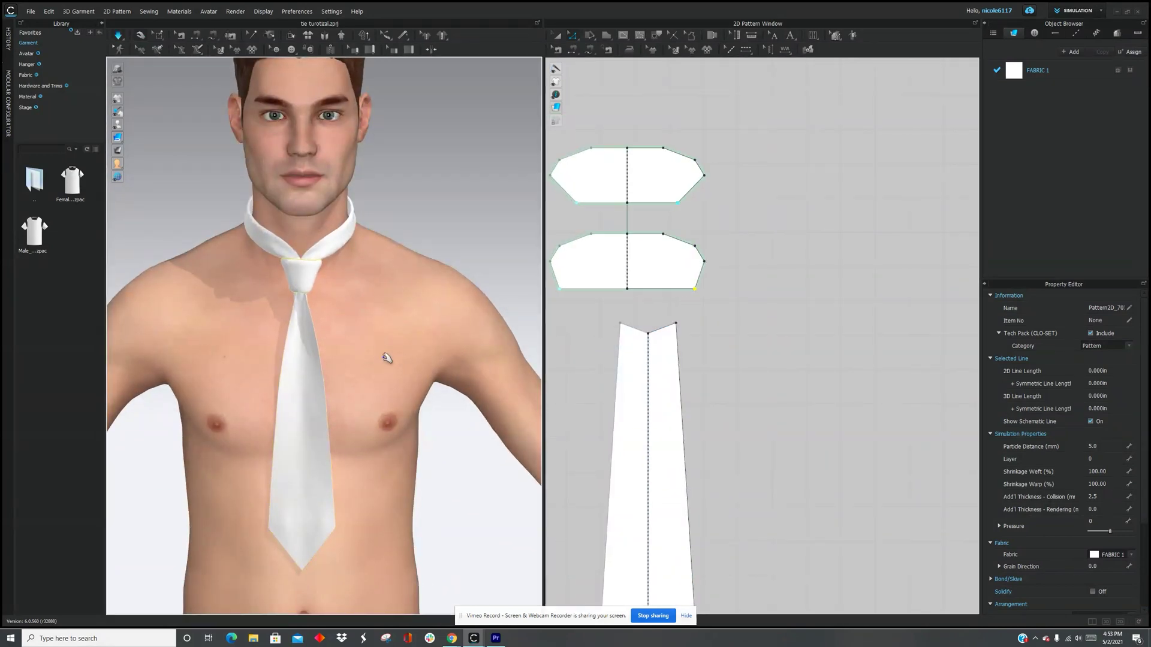
{"action": "left_click", "coordinate": [298, 296]}
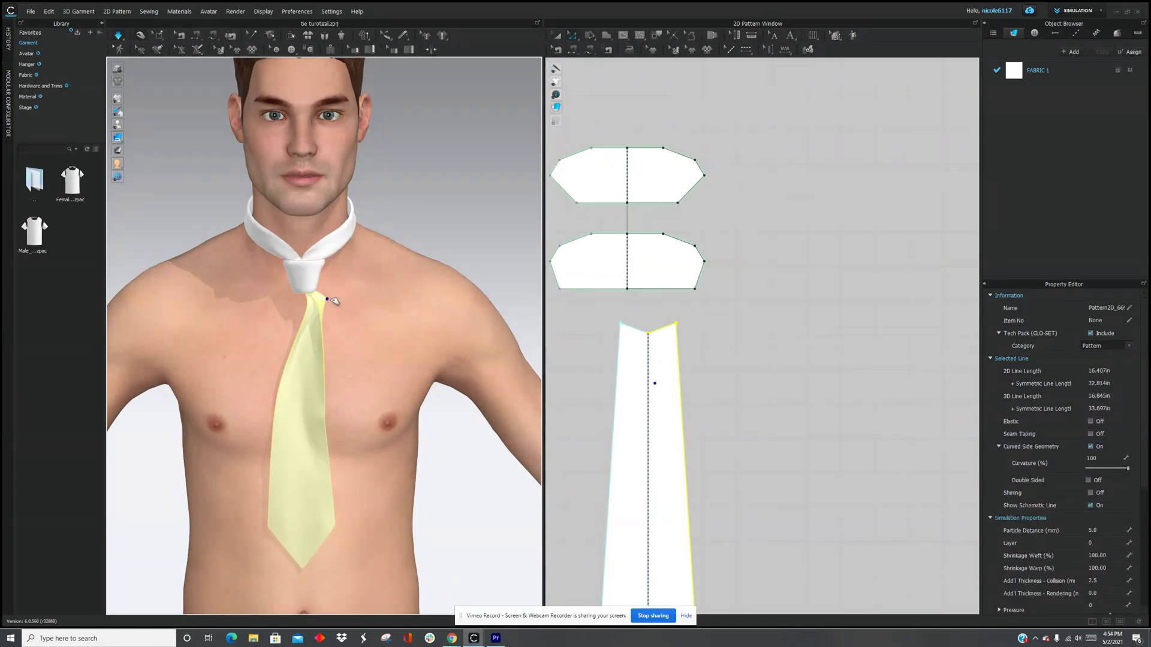
{"action": "mouse_move", "coordinate": [334, 300]}
{"action": "left_mouse_down"}
{"action": "mouse_move", "coordinate": [294, 302]}
{"action": "mouse_move", "coordinate": [308, 329]}
{"action": "mouse_move", "coordinate": [297, 337]}
{"action": "mouse_move", "coordinate": [292, 314]}
{"action": "mouse_move", "coordinate": [342, 301]}
{"action": "left_mouse_up"}
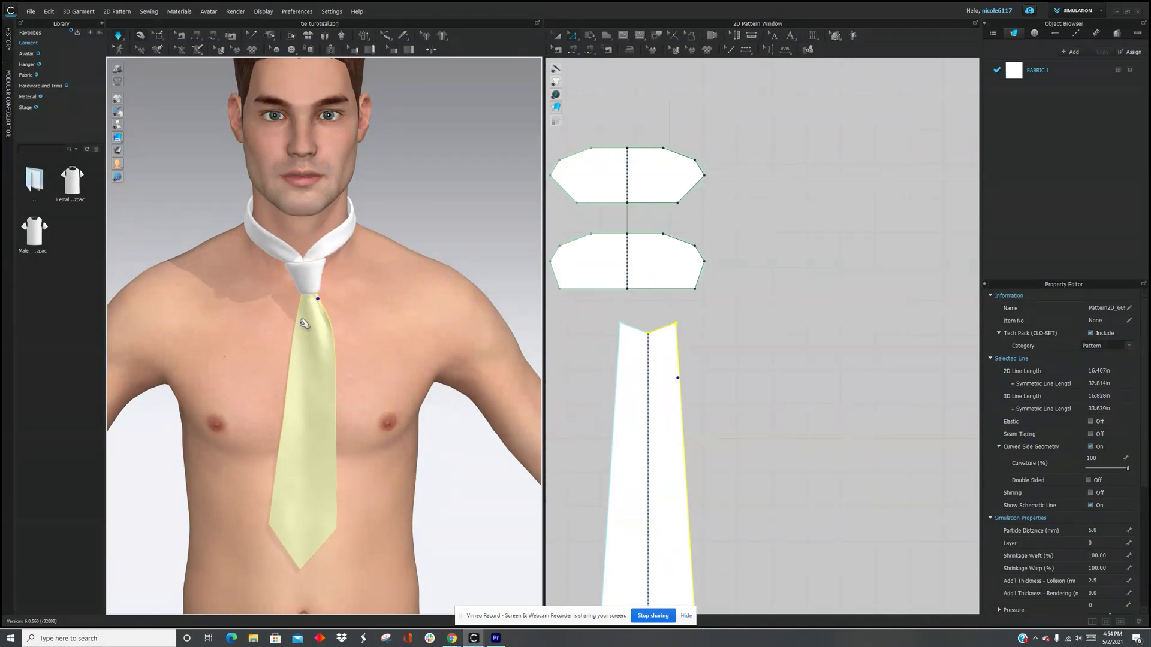
{"action": "left_click", "coordinate": [339, 305]}
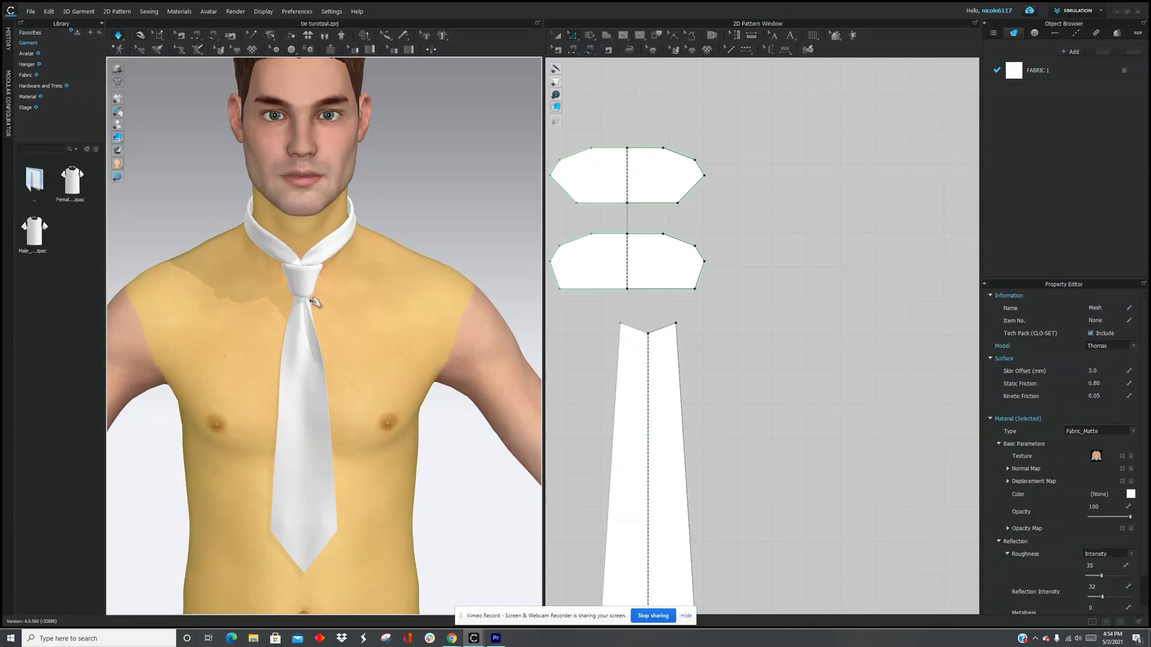
{"action": "mouse_move", "coordinate": [311, 301]}
{"action": "left_mouse_down"}
{"action": "mouse_move", "coordinate": [336, 303]}
{"action": "mouse_move", "coordinate": [278, 321]}
{"action": "mouse_move", "coordinate": [293, 309]}
{"action": "left_mouse_up"}
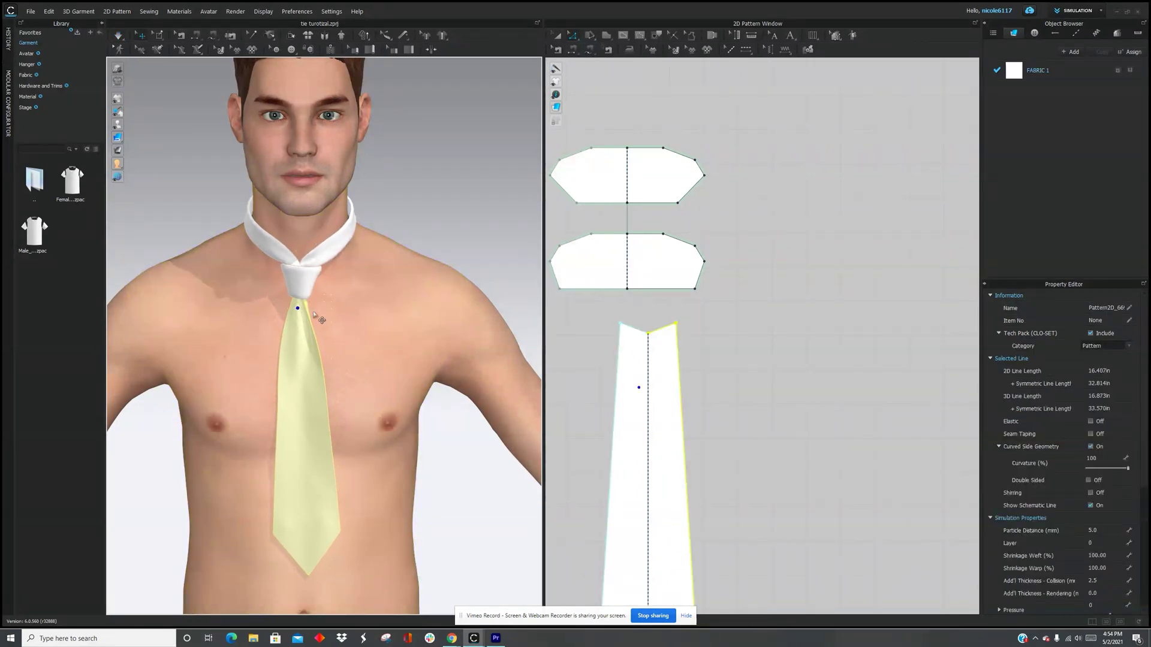
{"action": "scroll", "coordinate": [313, 314], "scroll_direction": "up", "scroll_amount": 6}
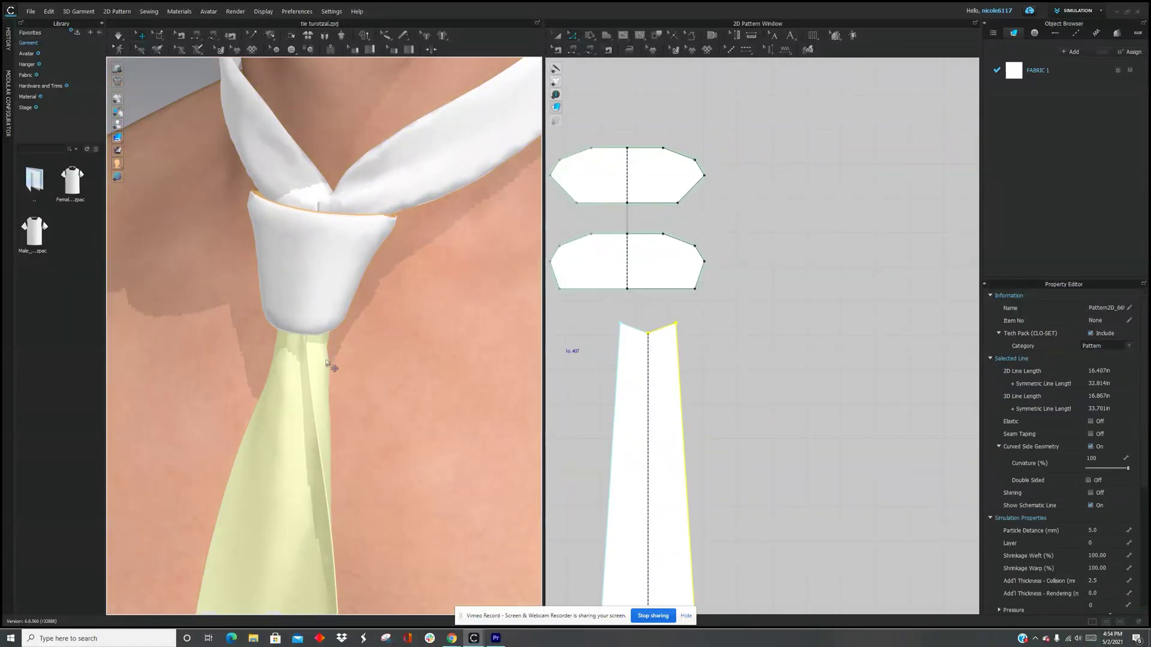
- Undo the last widening of the knot's lower edge and the blade's top, and pull the blade straight beneath the knot
{"action": "key", "text": "ctrl+z"}
{"action": "key", "text": "ctrl+z"}
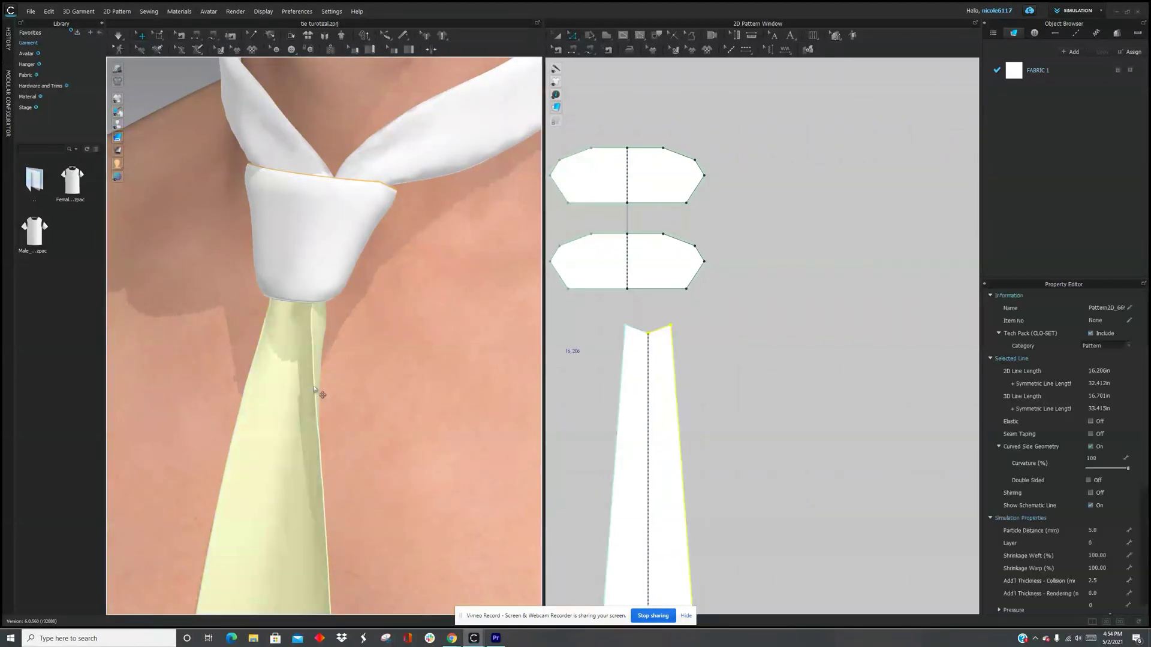
{"action": "left_click_drag", "start_coordinate": [314, 389], "coordinate": [316, 391]}
{"action": "scroll", "coordinate": [354, 377], "scroll_direction": "down", "scroll_amount": 4}
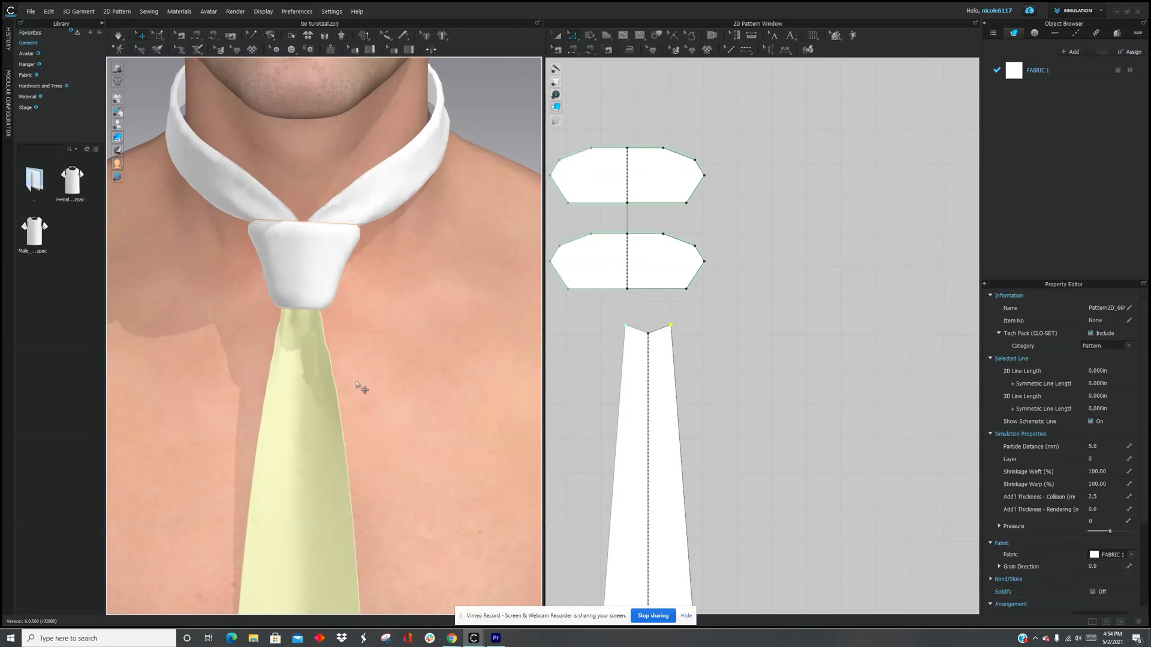
- Layer-clone the blade pattern over itself, place the copy beside the original, and simulate the two layers
{"action": "key", "text": "q"}
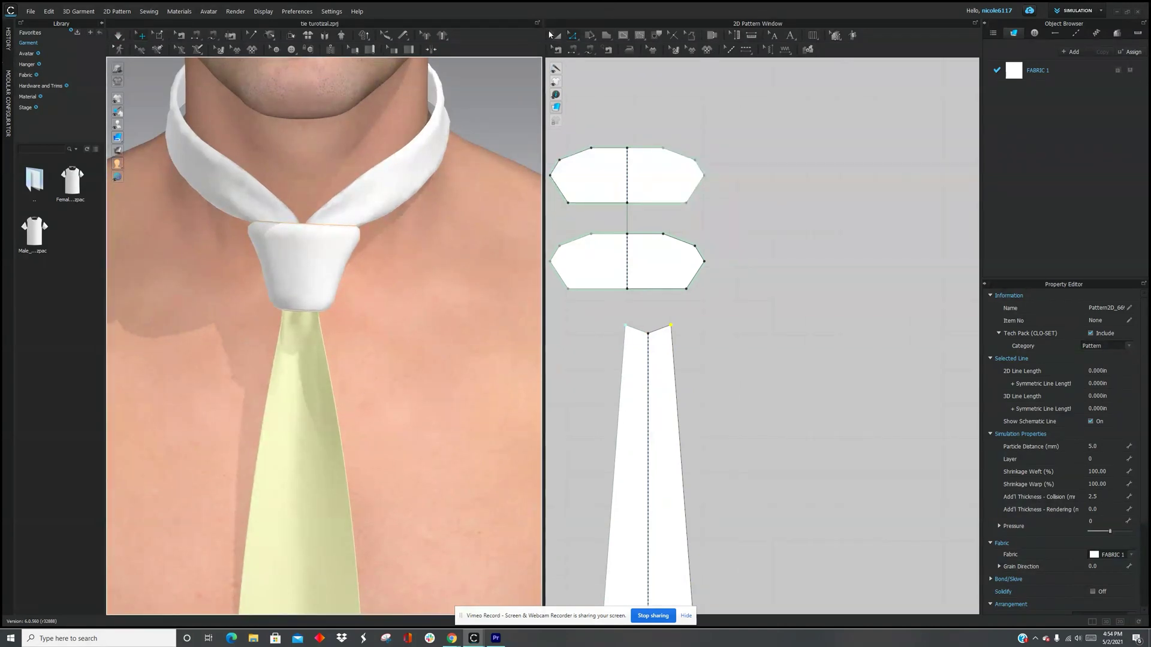
{"action": "scroll", "coordinate": [663, 452], "scroll_direction": "down", "scroll_amount": 5}
{"action": "right_click", "coordinate": [601, 380]}
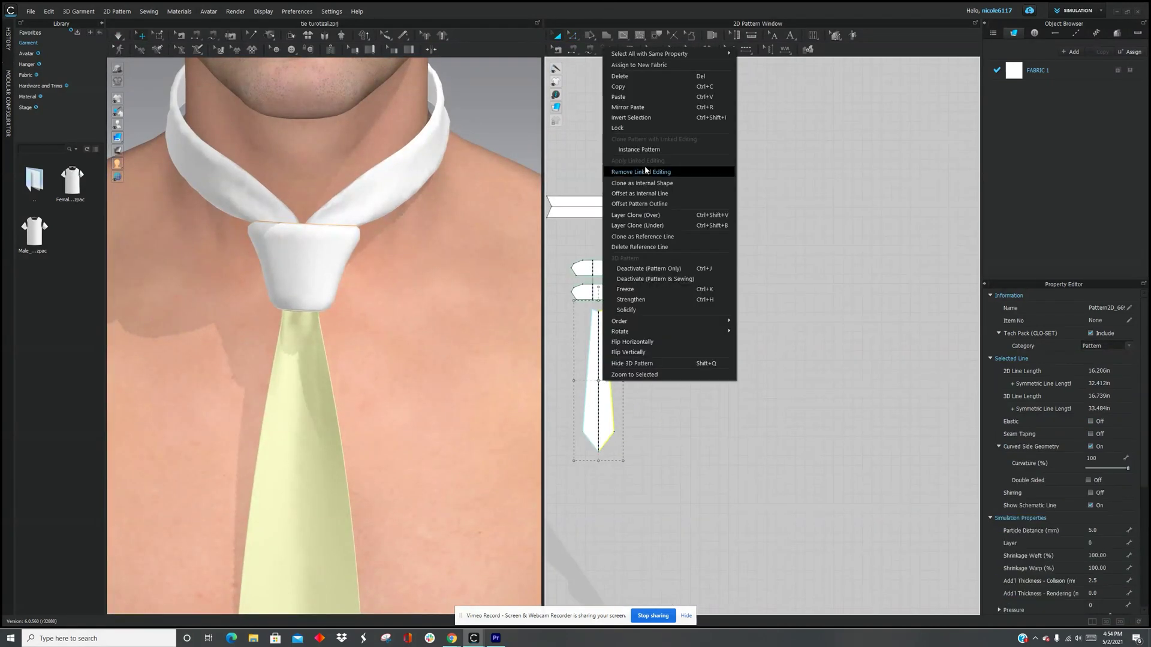
{"action": "left_click", "coordinate": [654, 214]}
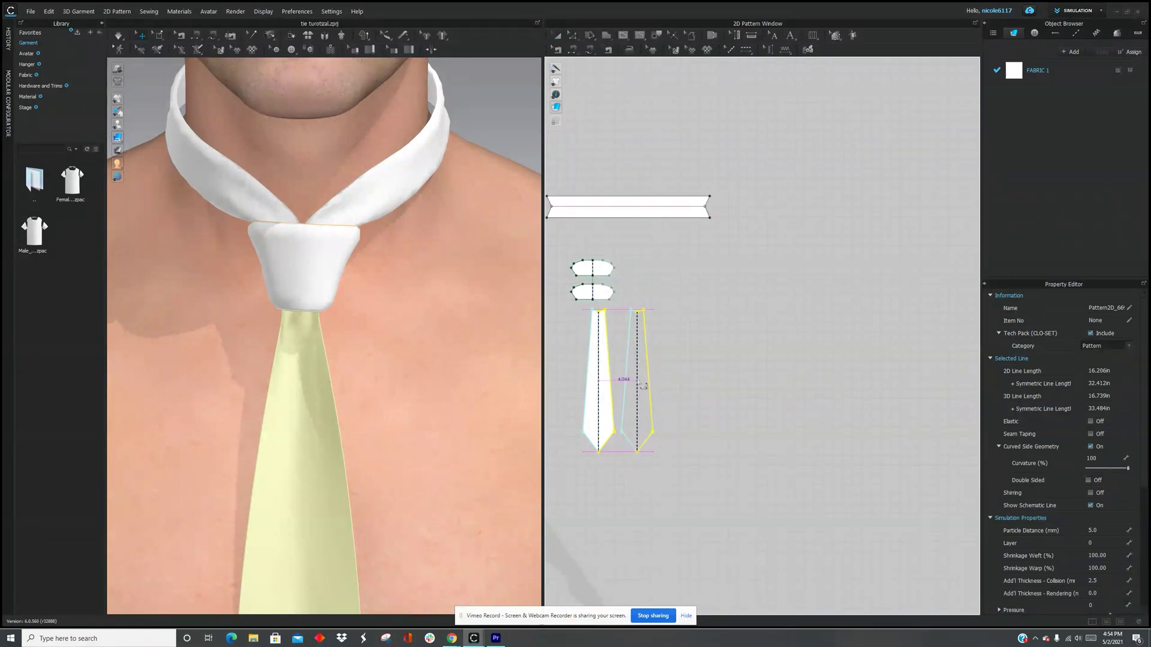
{"action": "left_click", "coordinate": [643, 385]}
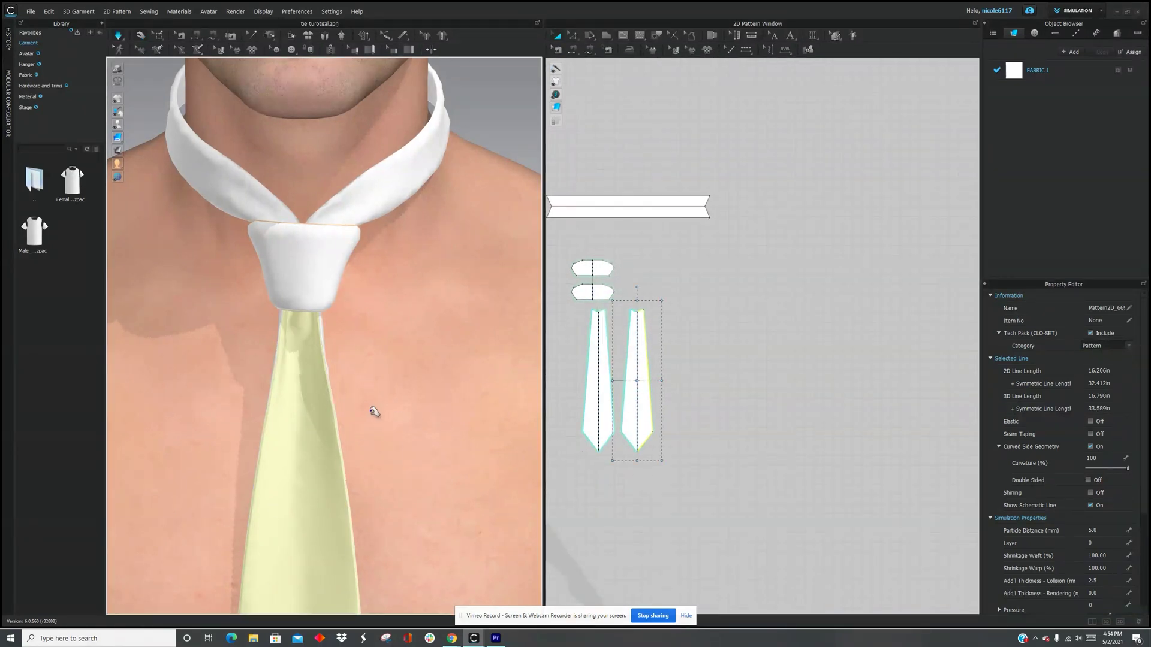
- Examine the layered blade and knot on the avatar from the front and side, checking the tie's overall drape
{"action": "scroll", "coordinate": [436, 480], "scroll_direction": "down", "scroll_amount": 5}
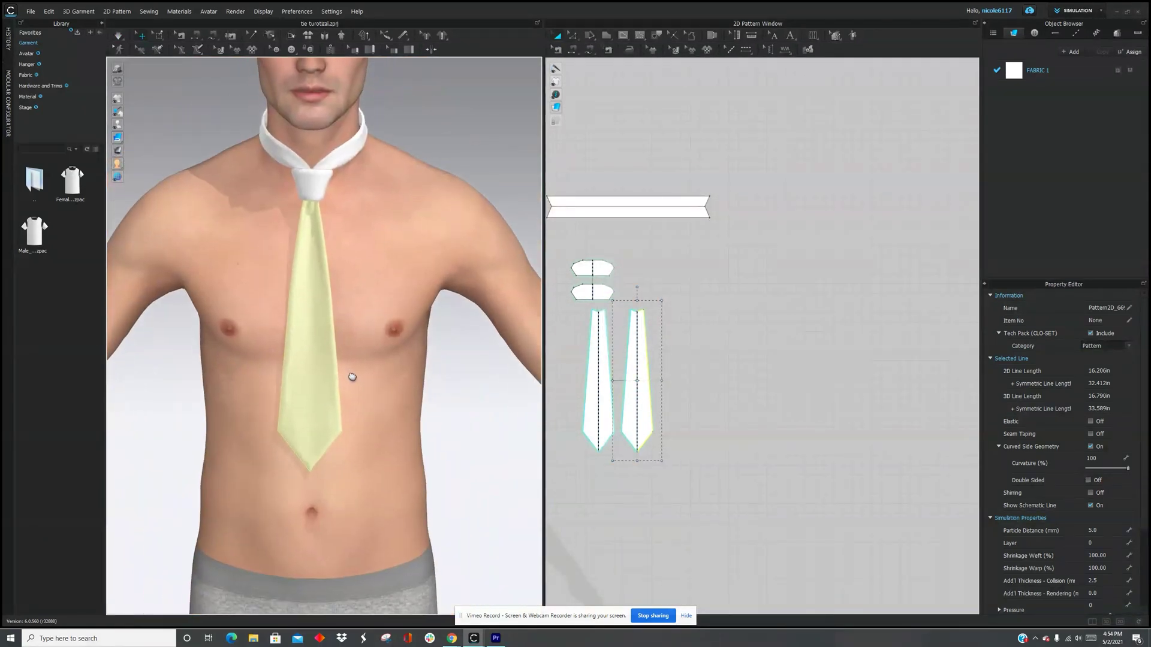
{"action": "scroll", "coordinate": [601, 407], "scroll_direction": "up", "scroll_amount": 5}
{"action": "left_click", "coordinate": [600, 407]}
{"action": "scroll", "coordinate": [636, 417], "scroll_direction": "down", "scroll_amount": 2}
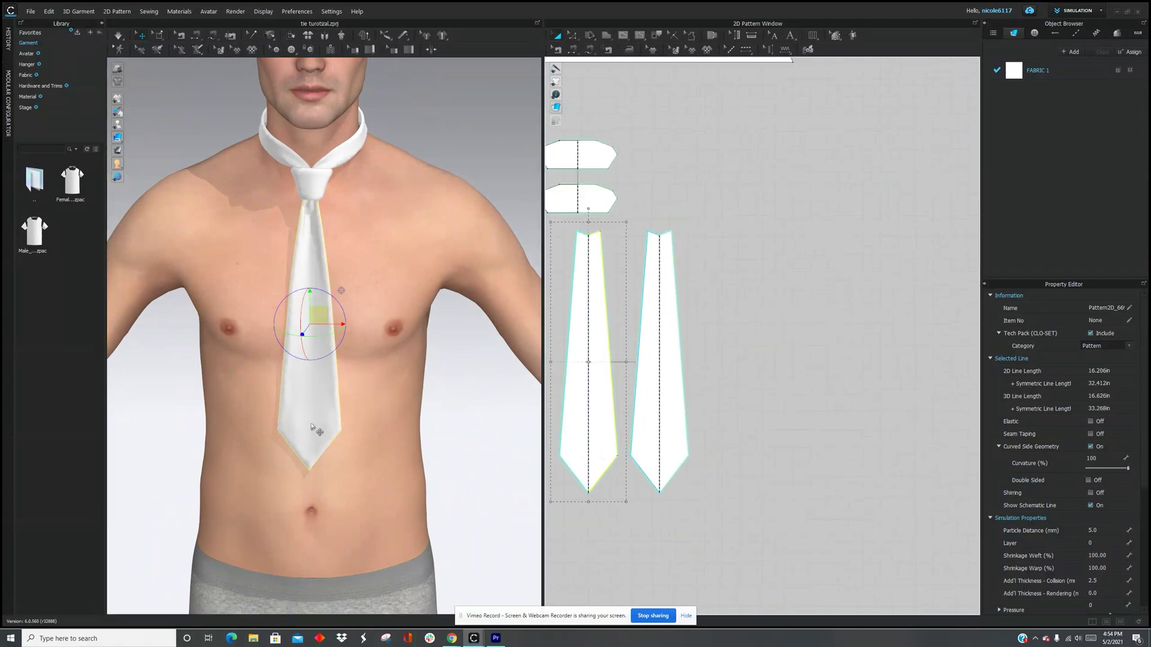
{"action": "scroll", "coordinate": [309, 442], "scroll_direction": "up", "scroll_amount": 4}
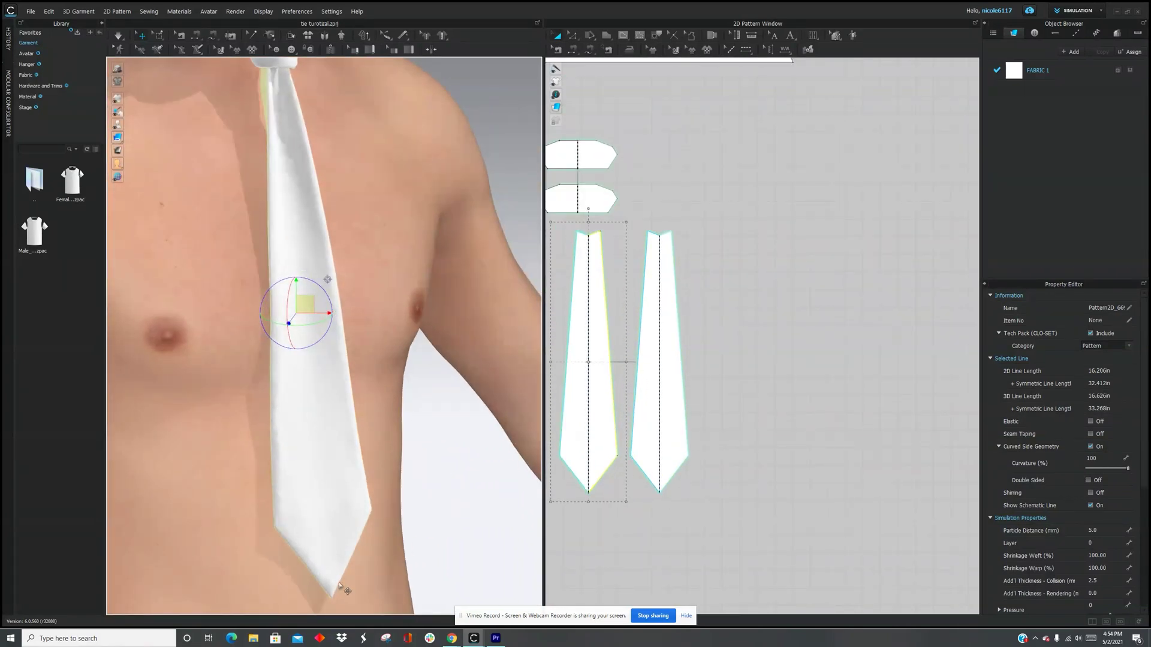
{"action": "scroll", "coordinate": [322, 462], "scroll_direction": "down", "scroll_amount": 3}
{"action": "right_click_drag", "start_coordinate": [322, 462], "coordinate": [298, 434]}
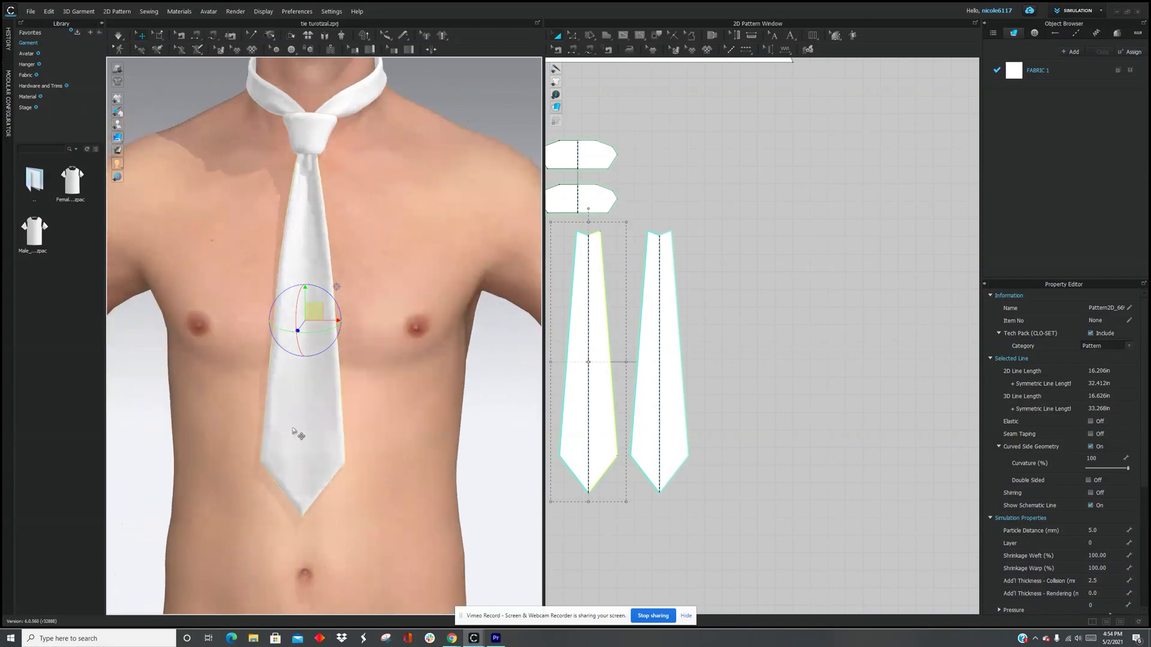
{"action": "middle_click_drag", "start_coordinate": [298, 434], "coordinate": [312, 503]}
{"action": "scroll", "coordinate": [312, 254], "scroll_direction": "down", "scroll_amount": 3}
{"action": "right_click_drag", "start_coordinate": [312, 254], "coordinate": [318, 259]}
{"action": "scroll", "coordinate": [706, 264], "scroll_direction": "down", "scroll_amount": 4}
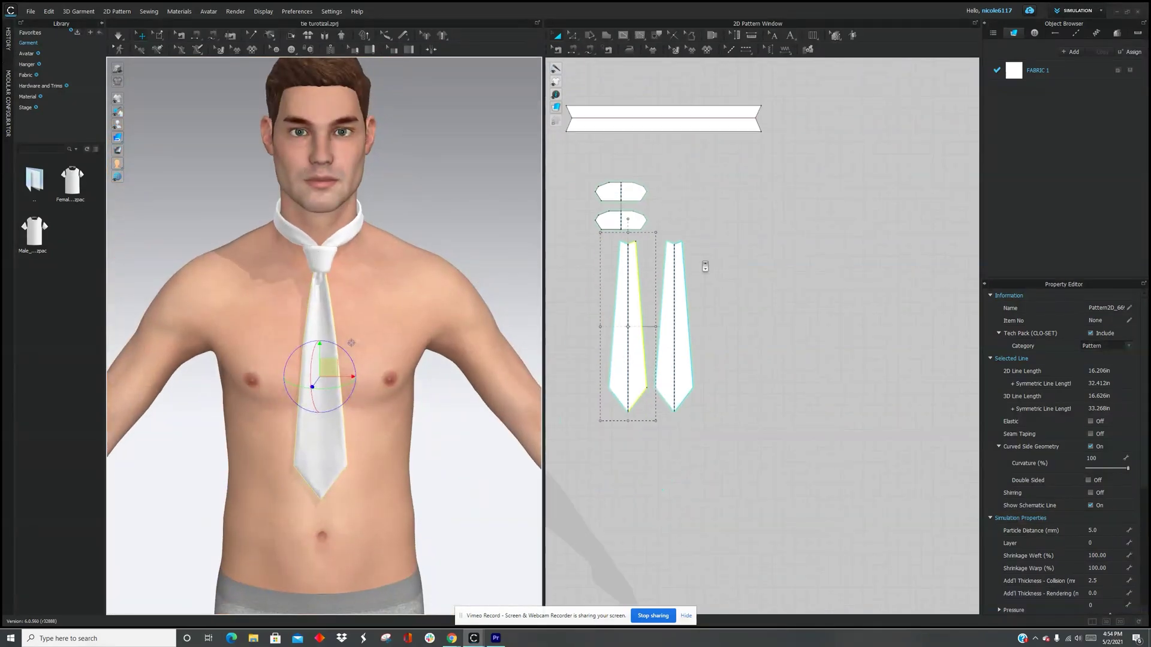
{"action": "key", "text": "space"}
{"action": "right_click_drag", "start_coordinate": [395, 168], "coordinate": [413, 216]}
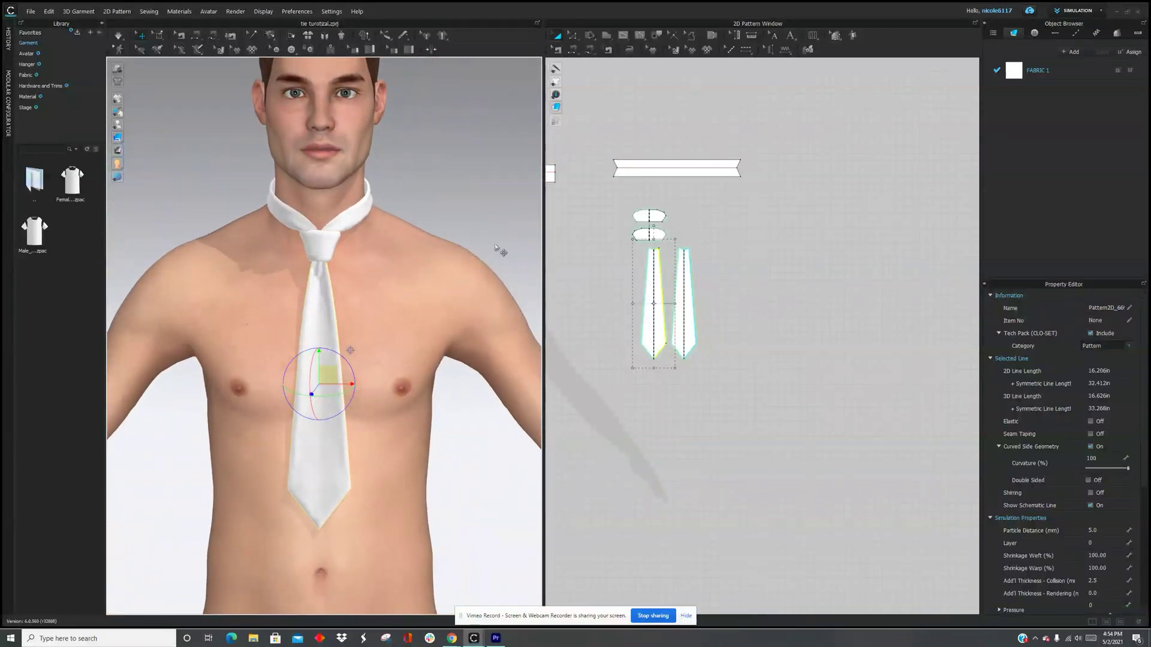
- Select the worn neckband's short end edge in the 2D pattern, and pull the blade downward below the knot during simulation
{"action": "scroll", "coordinate": [820, 372], "scroll_direction": "down", "scroll_amount": 3}
{"action": "left_click_drag", "start_coordinate": [713, 170], "coordinate": [713, 170]}
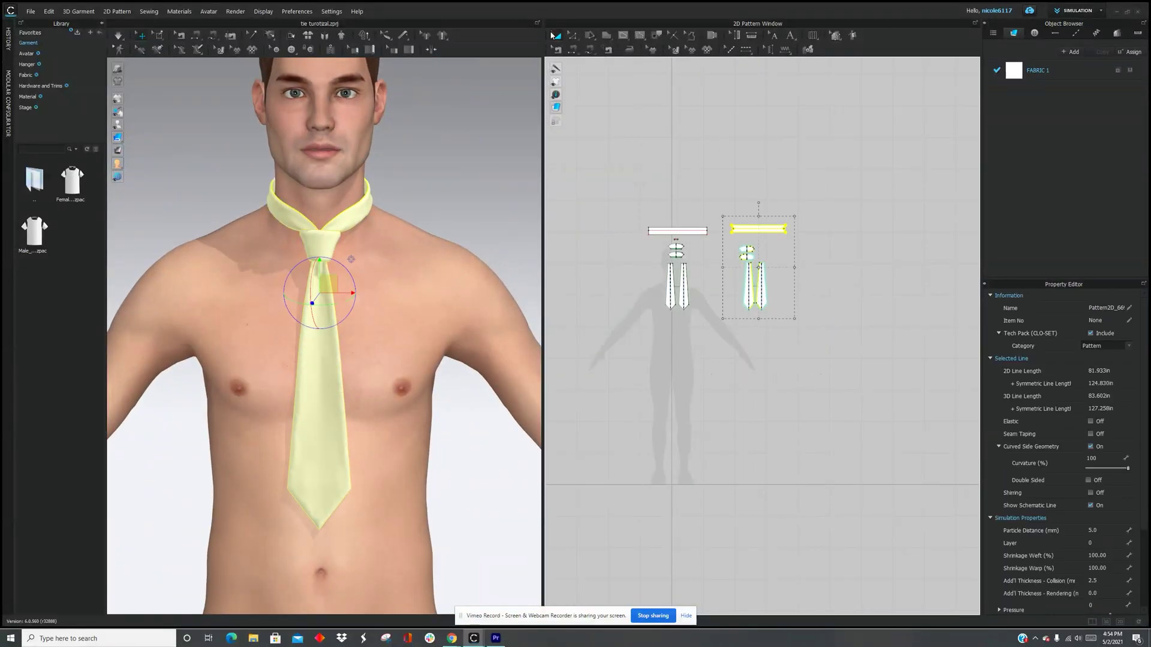
{"action": "scroll", "coordinate": [769, 223], "scroll_direction": "up", "scroll_amount": 2}
{"action": "left_click", "coordinate": [823, 276]}
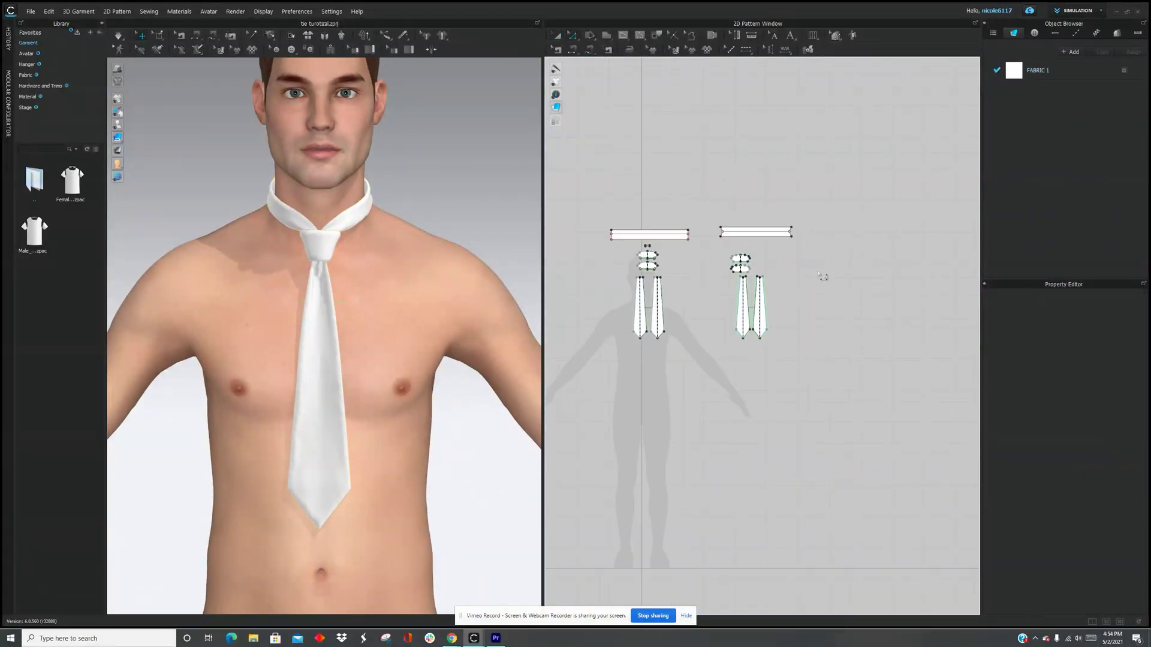
{"action": "left_click_drag", "start_coordinate": [729, 243], "coordinate": [730, 244]}
{"action": "left_click_drag", "start_coordinate": [775, 210], "coordinate": [811, 256]}
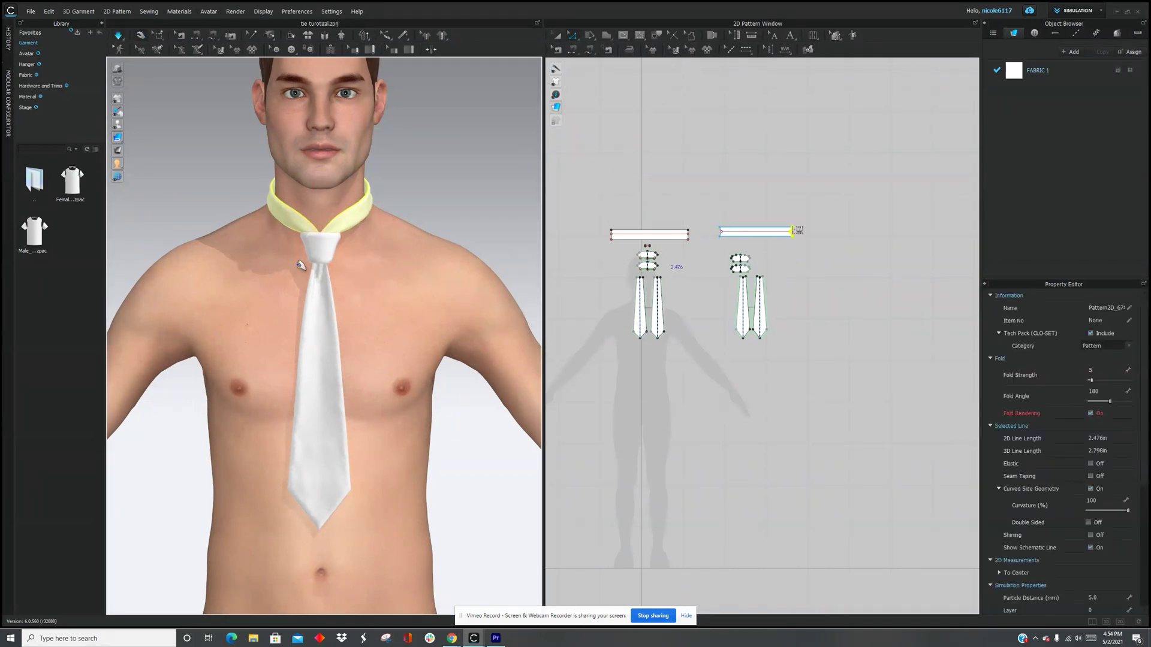
{"action": "left_click_drag", "start_coordinate": [324, 258], "coordinate": [318, 331]}
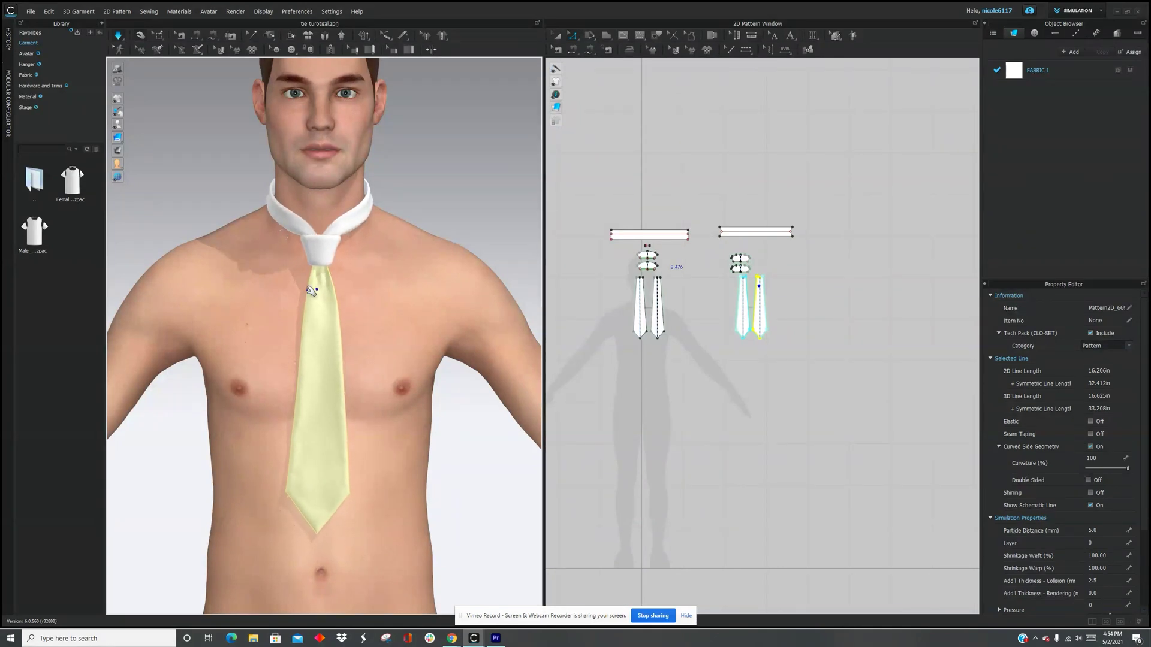
- Set the avatar's skin offset to 0.0 mm, and tug the blade's upper part toward the knot during simulation
{"action": "left_click", "coordinate": [299, 201]}
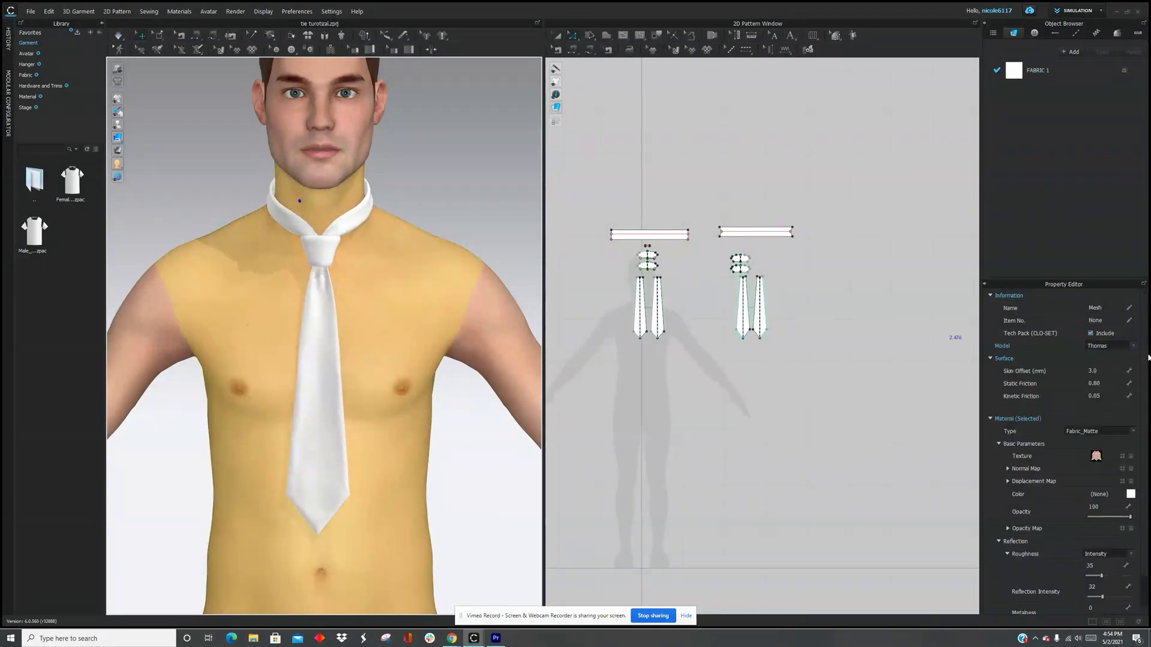
{"action": "left_click", "coordinate": [1101, 369]}
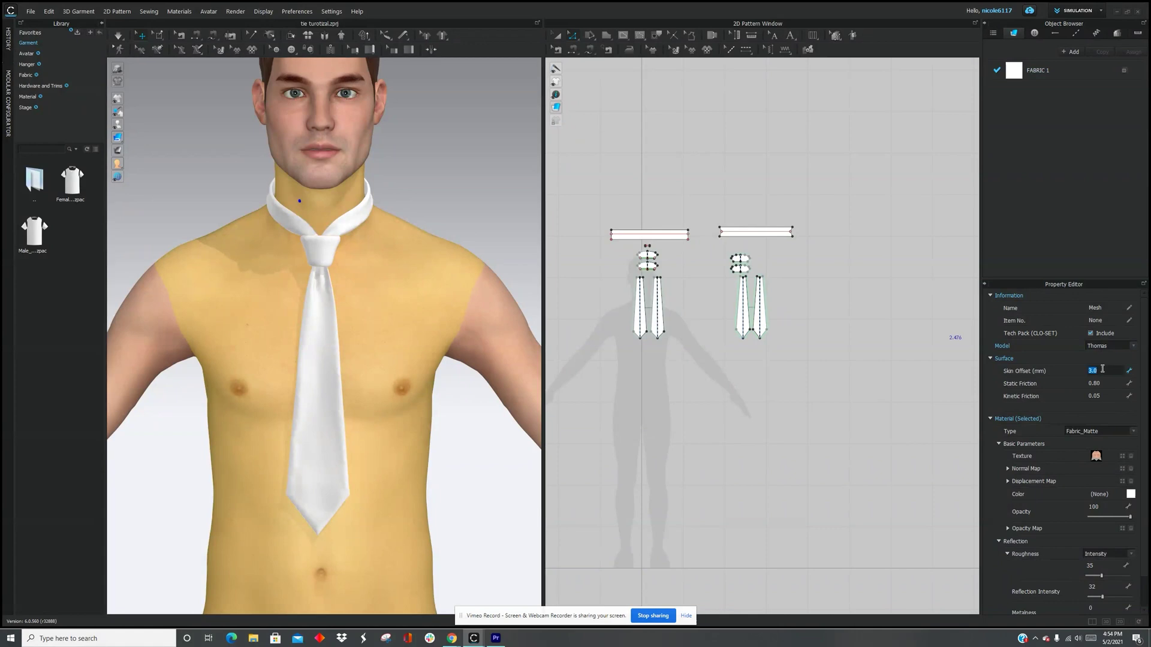
{"action": "key", "text": "Return"}
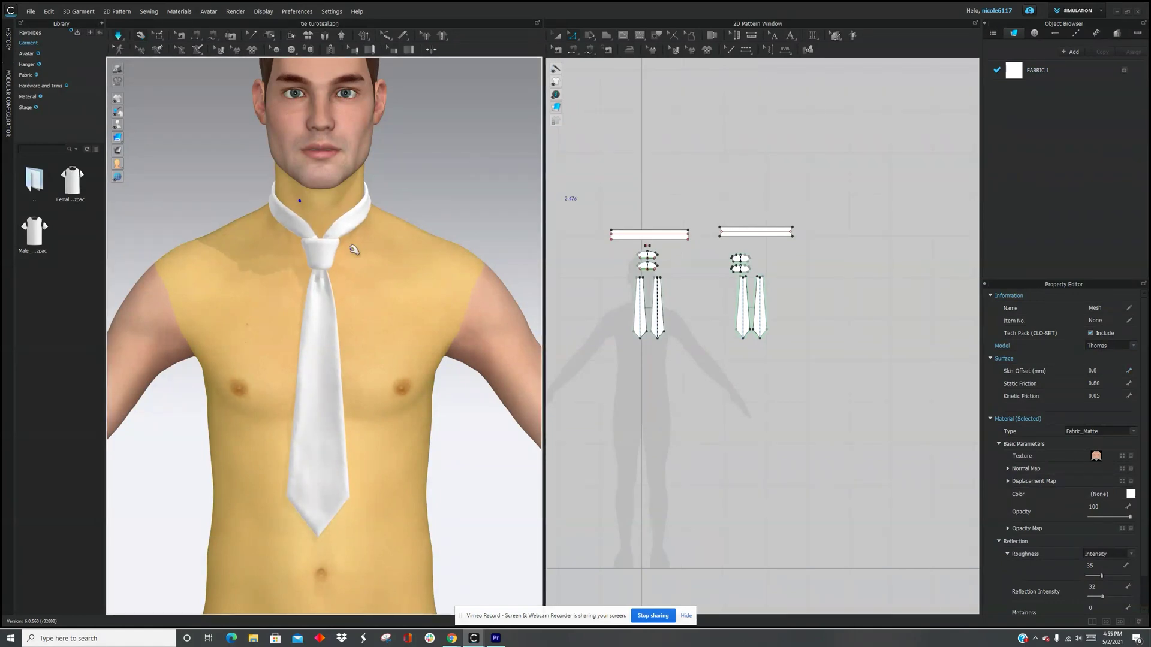
{"action": "left_click", "coordinate": [327, 306]}
{"action": "left_click_drag", "start_coordinate": [323, 304], "coordinate": [315, 276]}
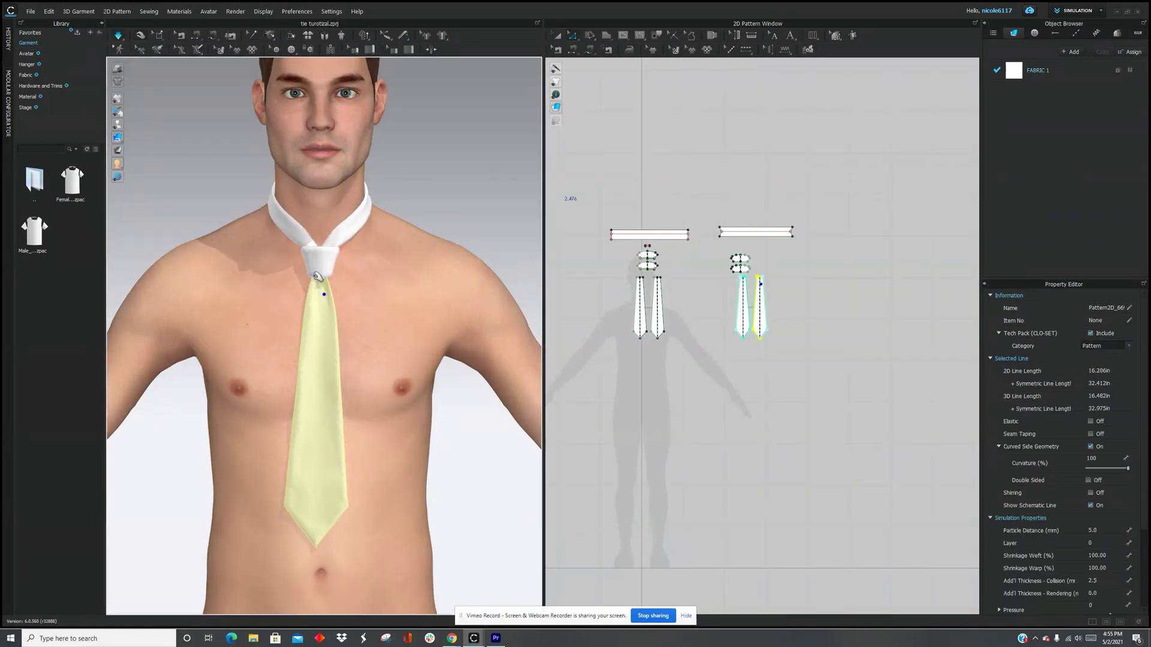
- Set the density of FABRIC 1 to 100 and simulate the tie with the heavier fabric
{"action": "left_click", "coordinate": [1043, 70]}
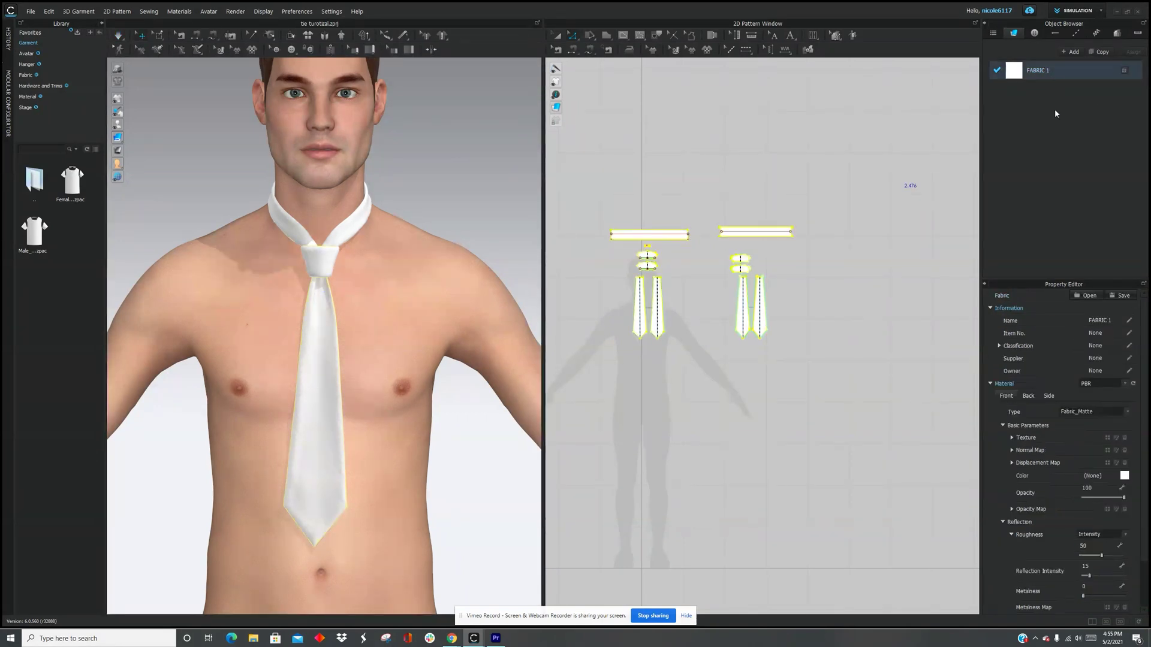
{"action": "scroll", "coordinate": [1041, 596], "scroll_direction": "down", "scroll_amount": 3}
{"action": "left_click", "coordinate": [999, 596]}
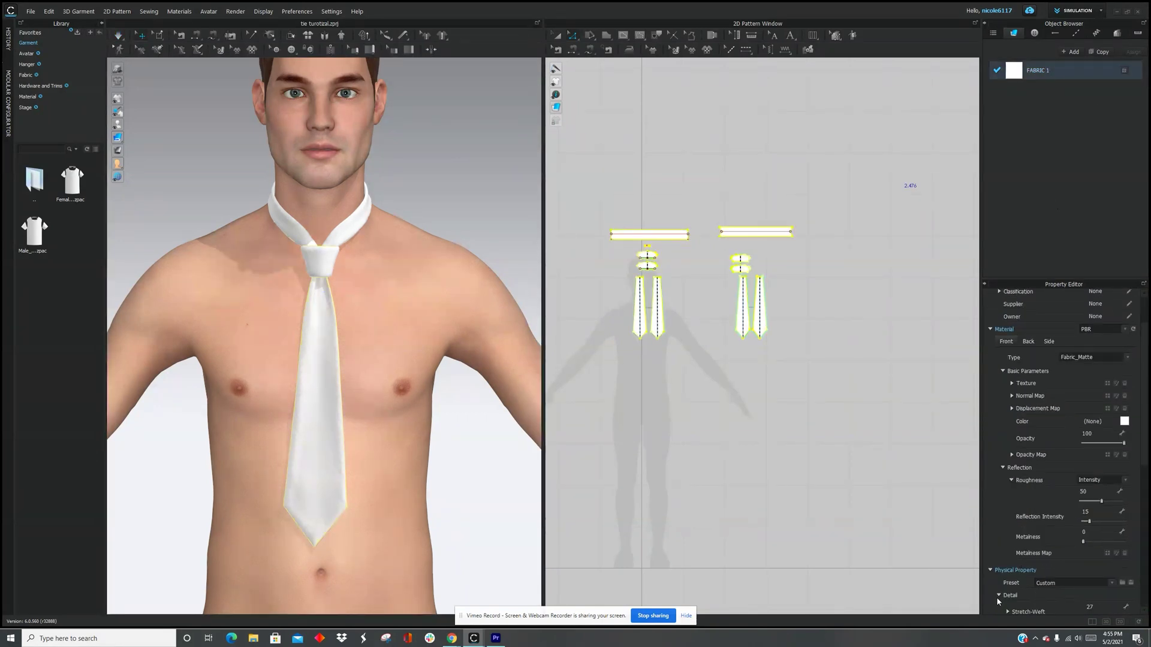
{"action": "scroll", "coordinate": [1009, 583], "scroll_direction": "down", "scroll_amount": 5}
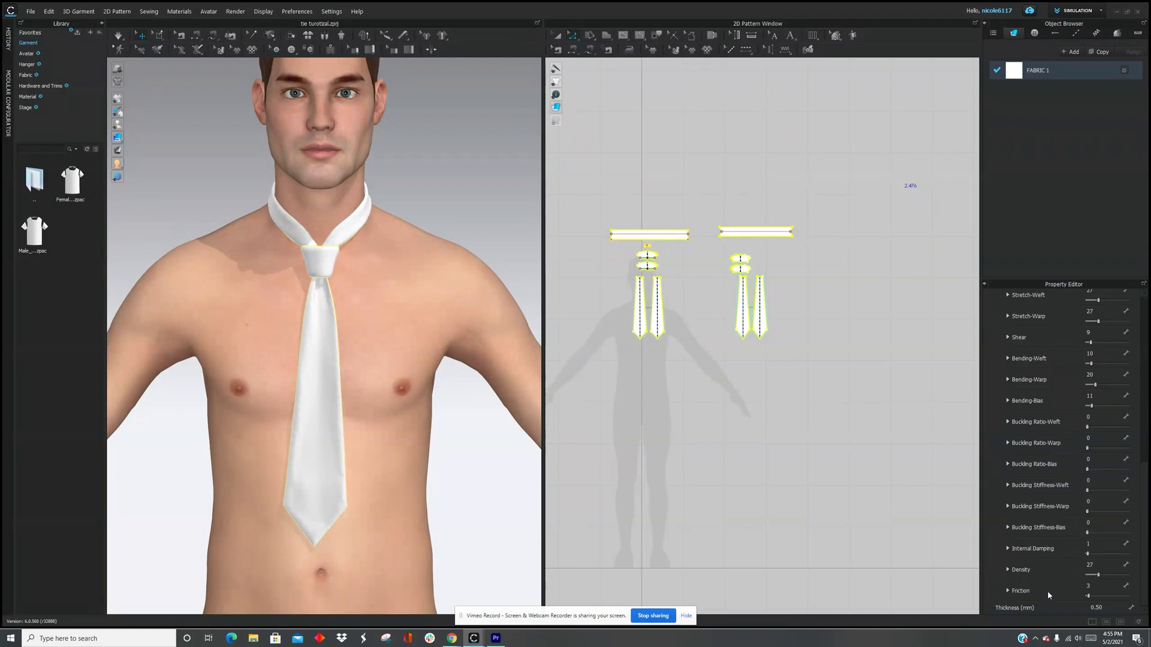
{"action": "left_click", "coordinate": [433, 341]}
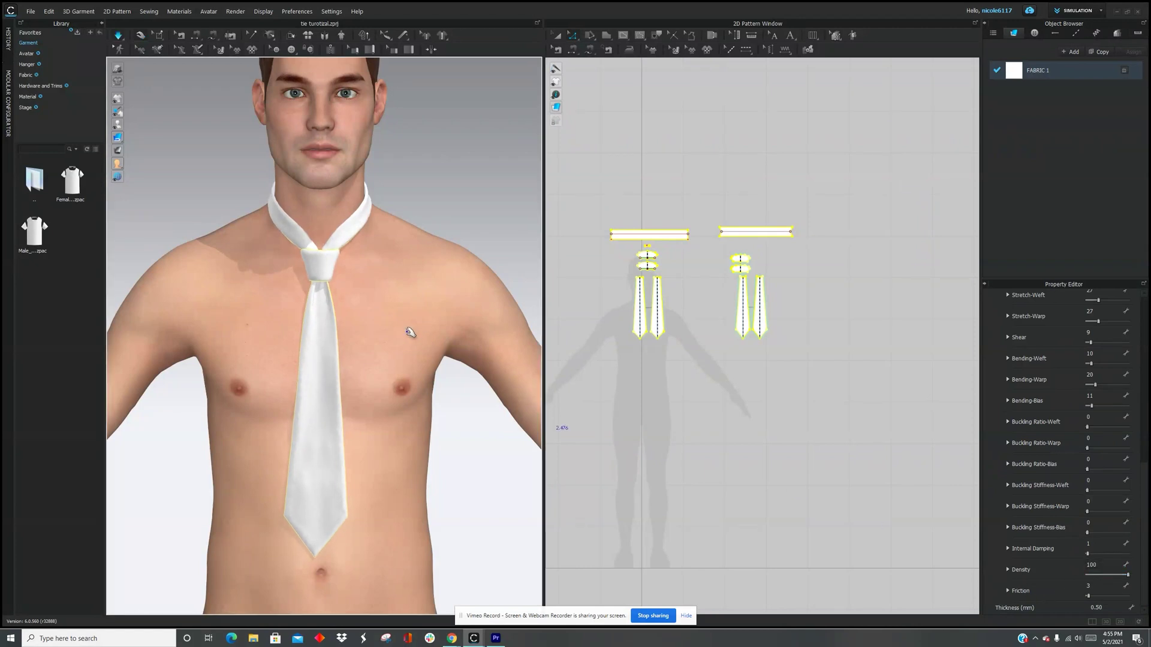
- Tug the neckband beside the knot and the blade's top into place, and stop the simulation
{"action": "left_click", "coordinate": [300, 243]}
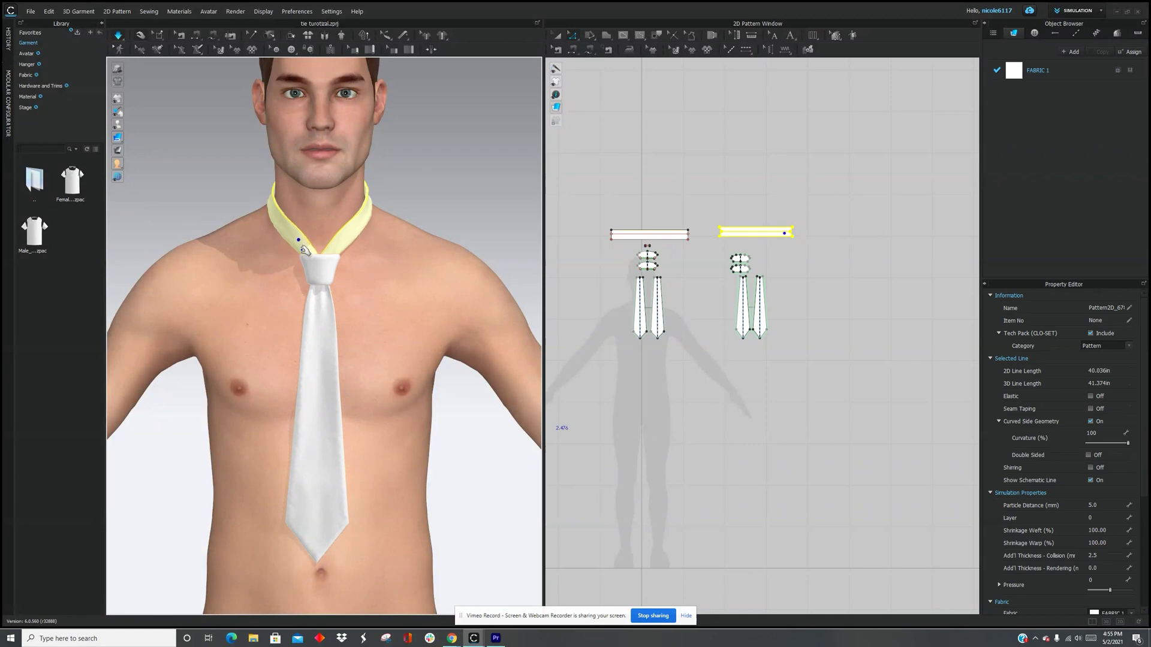
{"action": "left_click", "coordinate": [317, 301]}
{"action": "left_click", "coordinate": [470, 197]}
{"action": "key", "text": "space"}
- Select all worn tie pieces, check their particle distance, and examine the tie's fit from the front
{"action": "right_click_drag", "start_coordinate": [431, 243], "coordinate": [401, 235]}
{"action": "left_click_drag", "start_coordinate": [850, 358], "coordinate": [706, 154]}
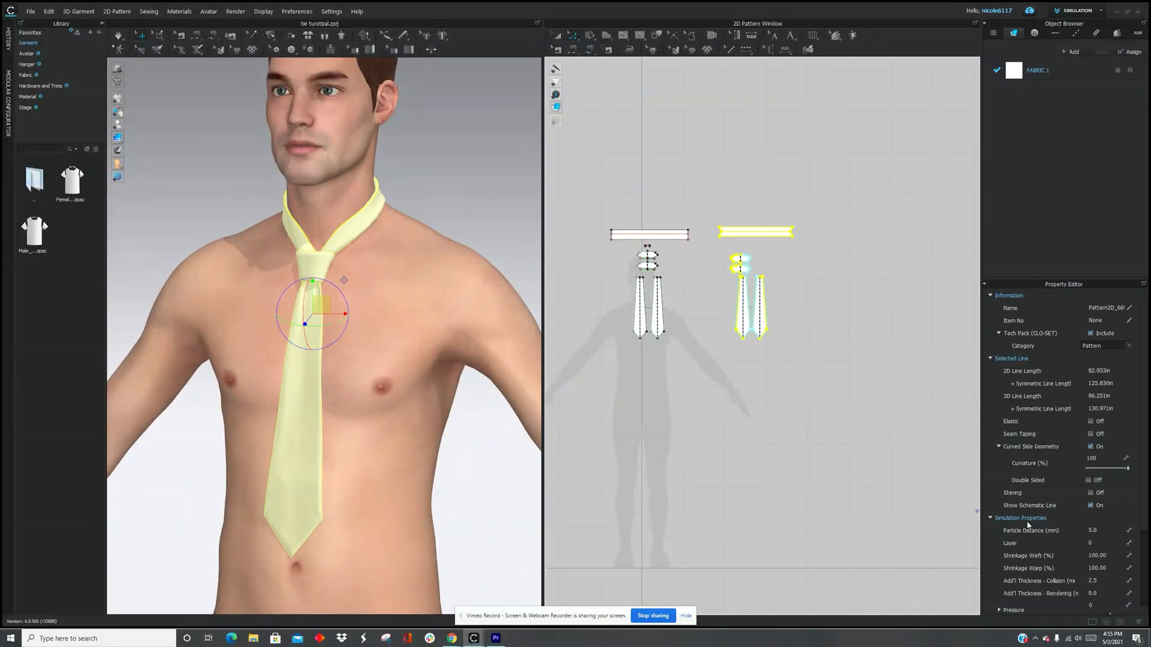
{"action": "left_click", "coordinate": [1097, 531]}
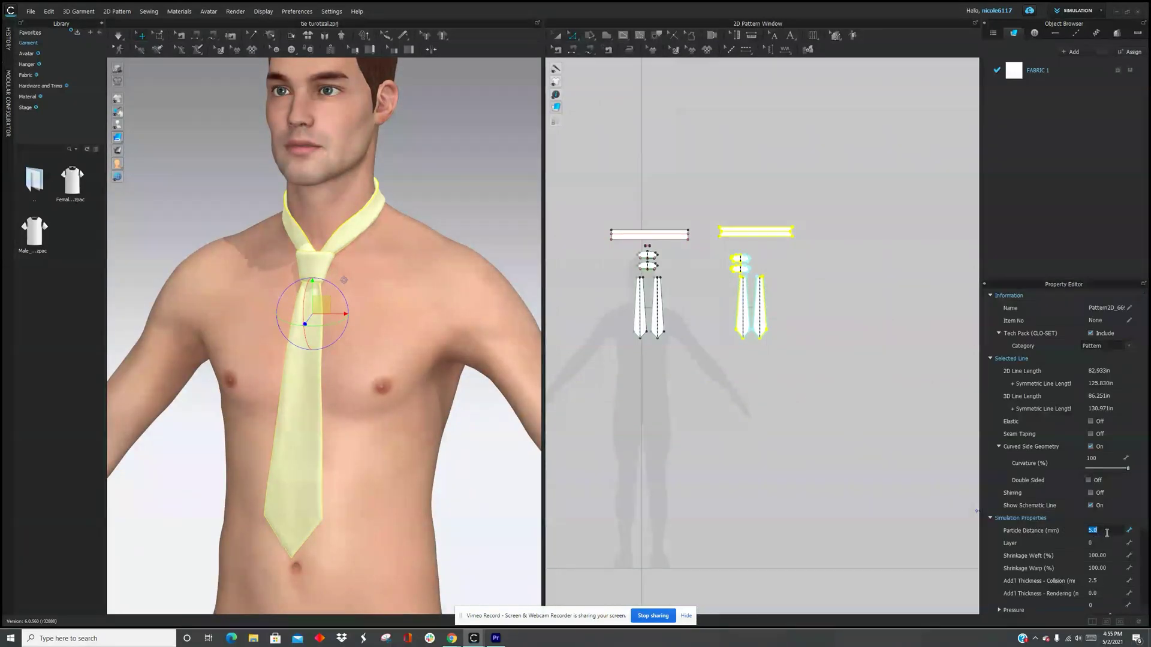
{"action": "left_click", "coordinate": [689, 446]}
{"action": "right_click_drag", "start_coordinate": [300, 419], "coordinate": [342, 418]}
{"action": "middle_click_drag", "start_coordinate": [342, 418], "coordinate": [367, 407]}
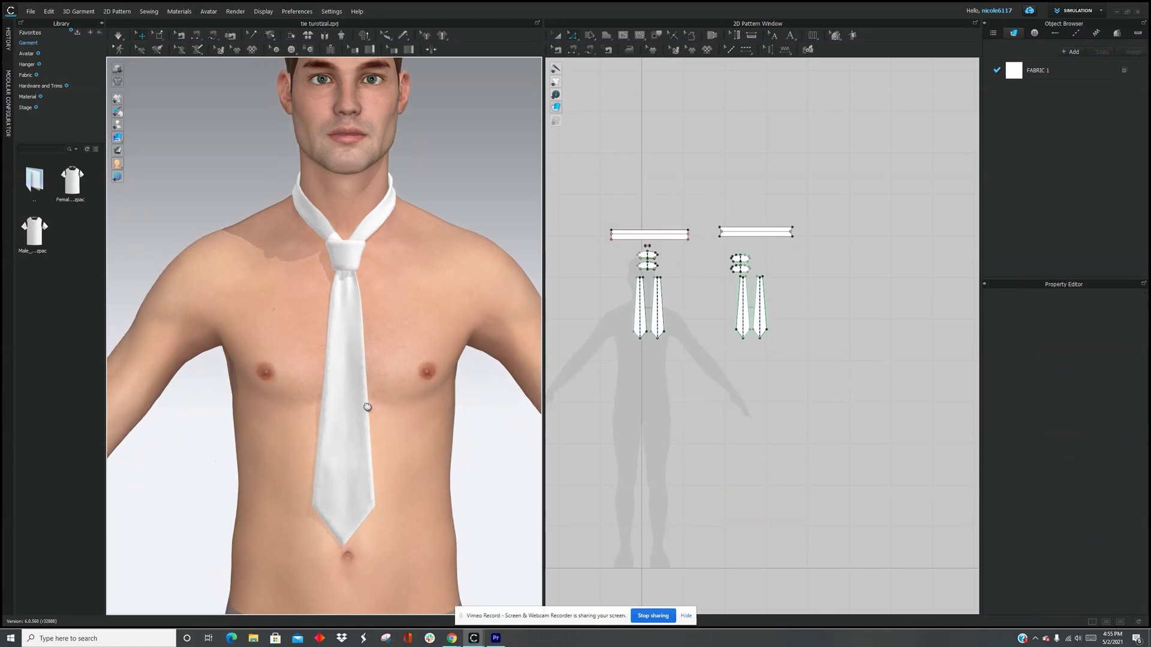
{"action": "right_click_drag", "start_coordinate": [408, 286], "coordinate": [394, 334]}
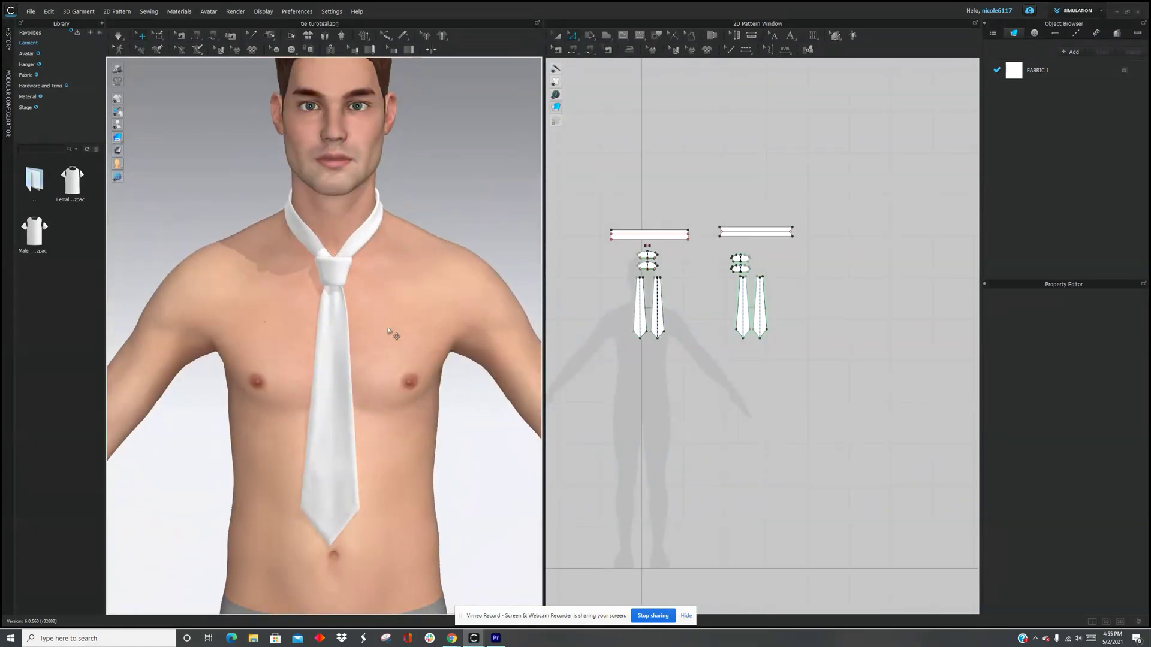
- Pull the knot's upper edge to close its gap around the neckband during simulation, and check the tie on the full torso
{"action": "scroll", "coordinate": [314, 314], "scroll_direction": "up", "scroll_amount": 1}
{"action": "scroll", "coordinate": [314, 314], "scroll_direction": "up", "scroll_amount": 8}
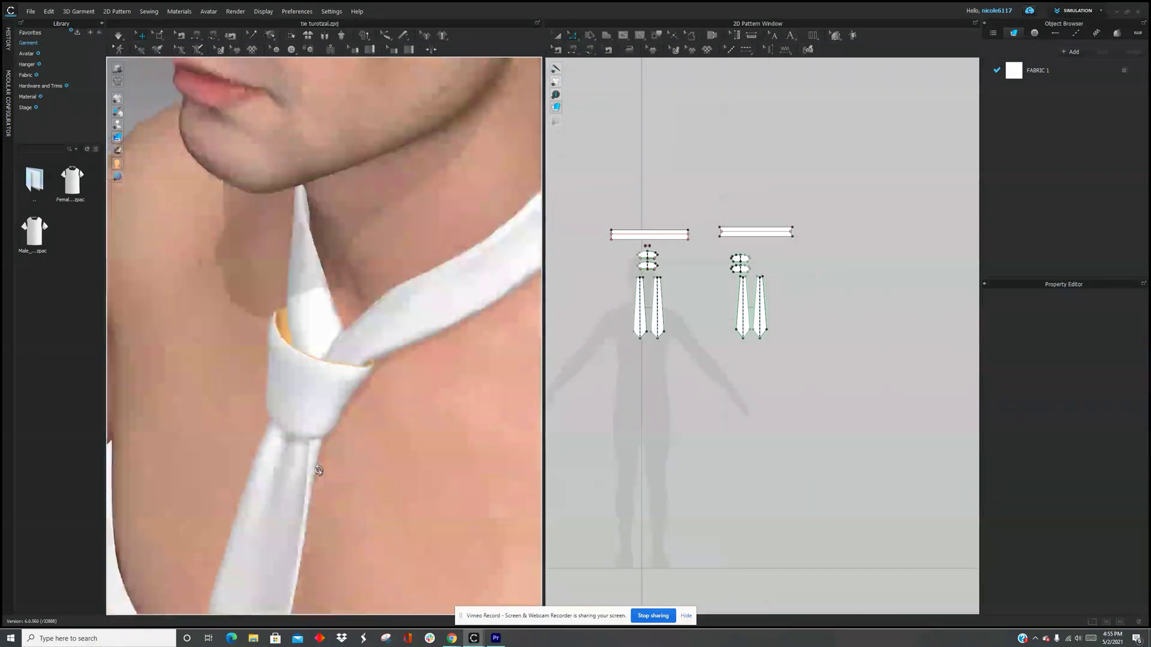
{"action": "key", "text": "space"}
{"action": "left_click_drag", "start_coordinate": [281, 296], "coordinate": [318, 317]}
{"action": "key", "text": "2"}
{"action": "scroll", "coordinate": [297, 383], "scroll_direction": "down", "scroll_amount": 8}
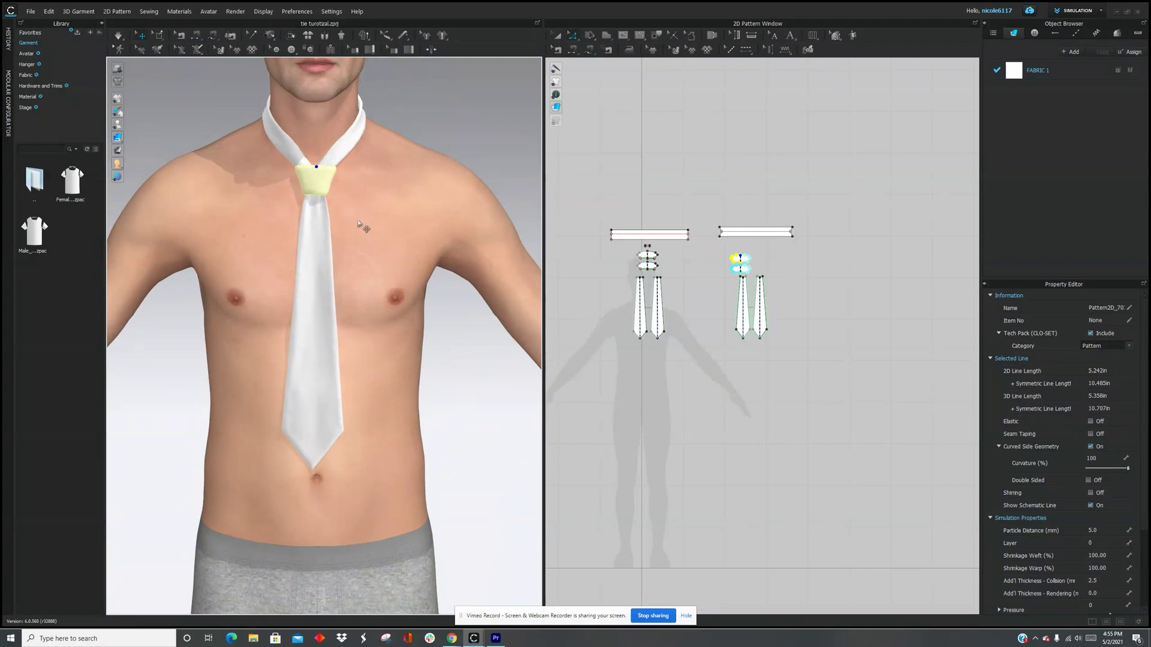
{"action": "scroll", "coordinate": [339, 301], "scroll_direction": "down", "scroll_amount": 3}
{"action": "middle_click_drag", "start_coordinate": [340, 292], "coordinate": [359, 342]}
{"action": "right_click_drag", "start_coordinate": [383, 331], "coordinate": [352, 290]}
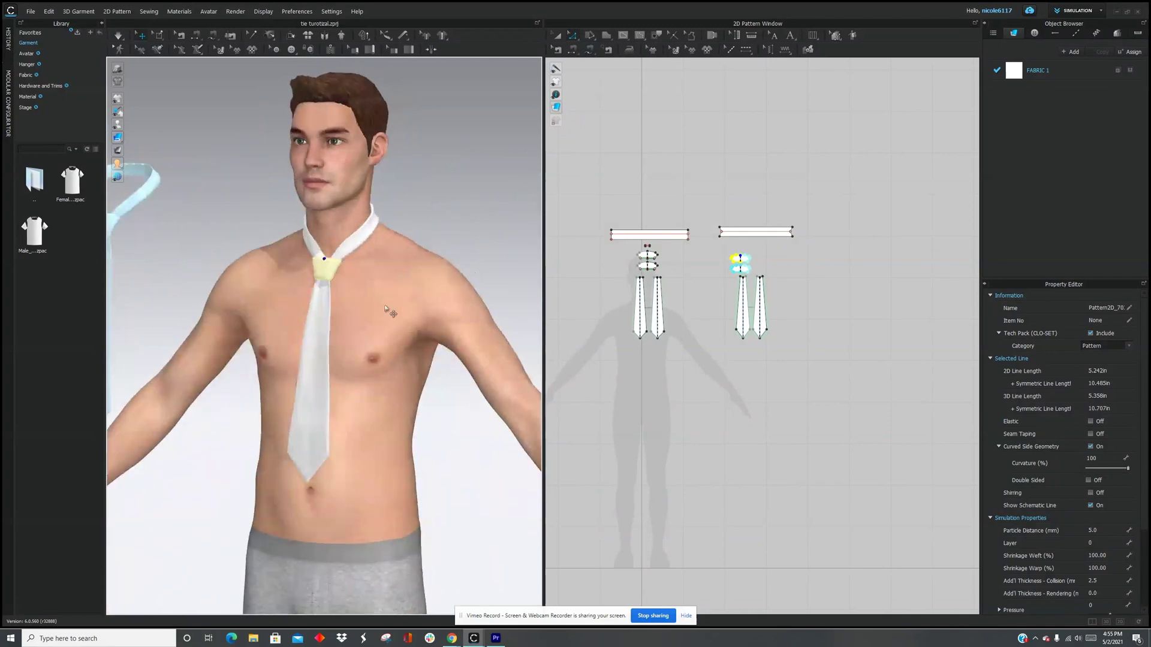
{"action": "scroll", "coordinate": [259, 334], "scroll_direction": "up", "scroll_amount": 6}
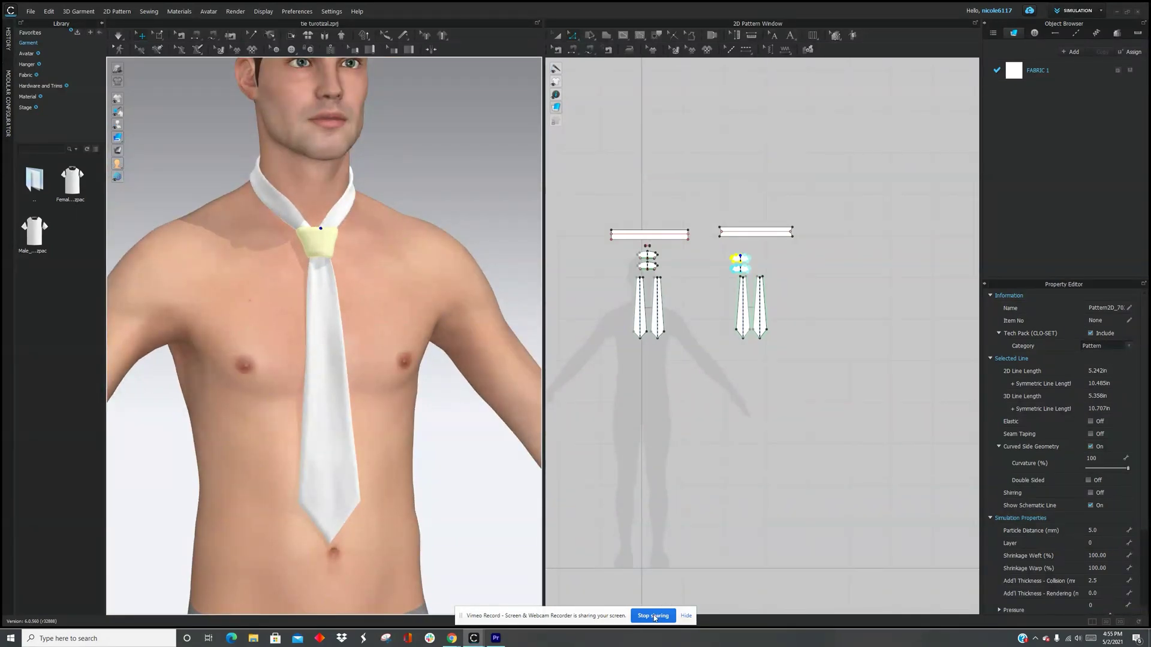